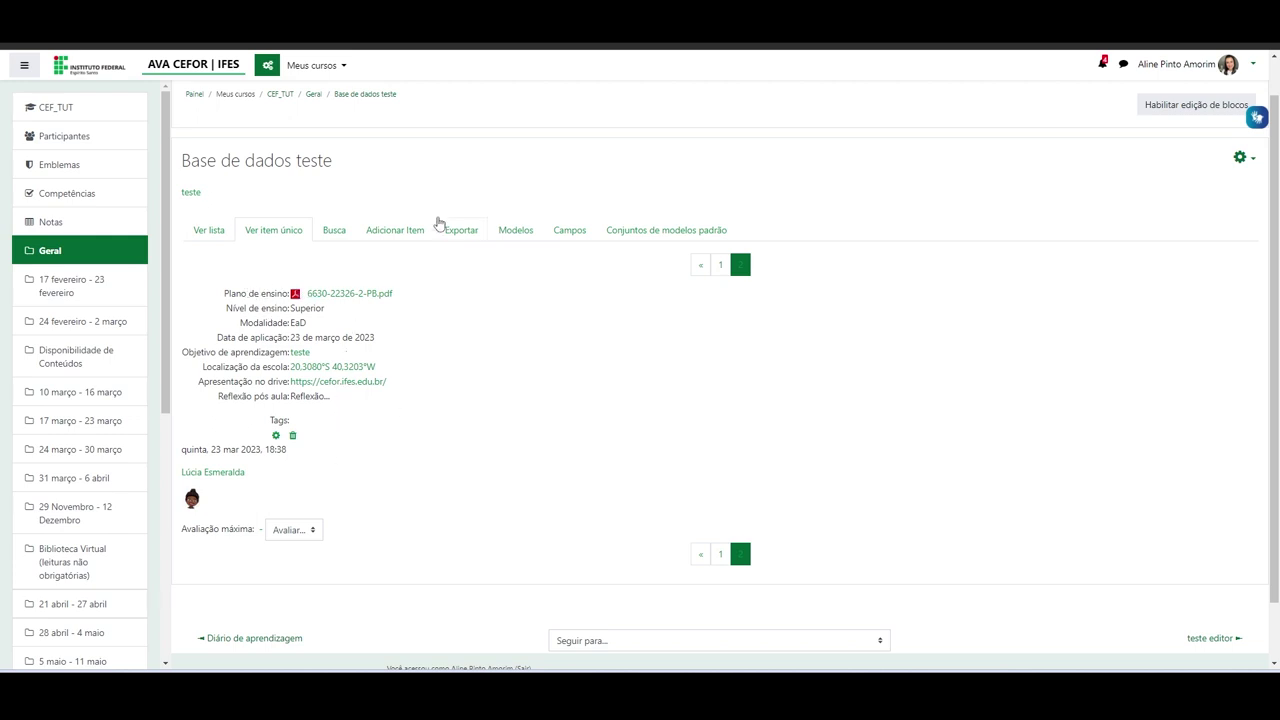
Step: Open the new item form of Base de dados teste and examine all its fields, from Plano de ensino to Tags
click(390, 232)
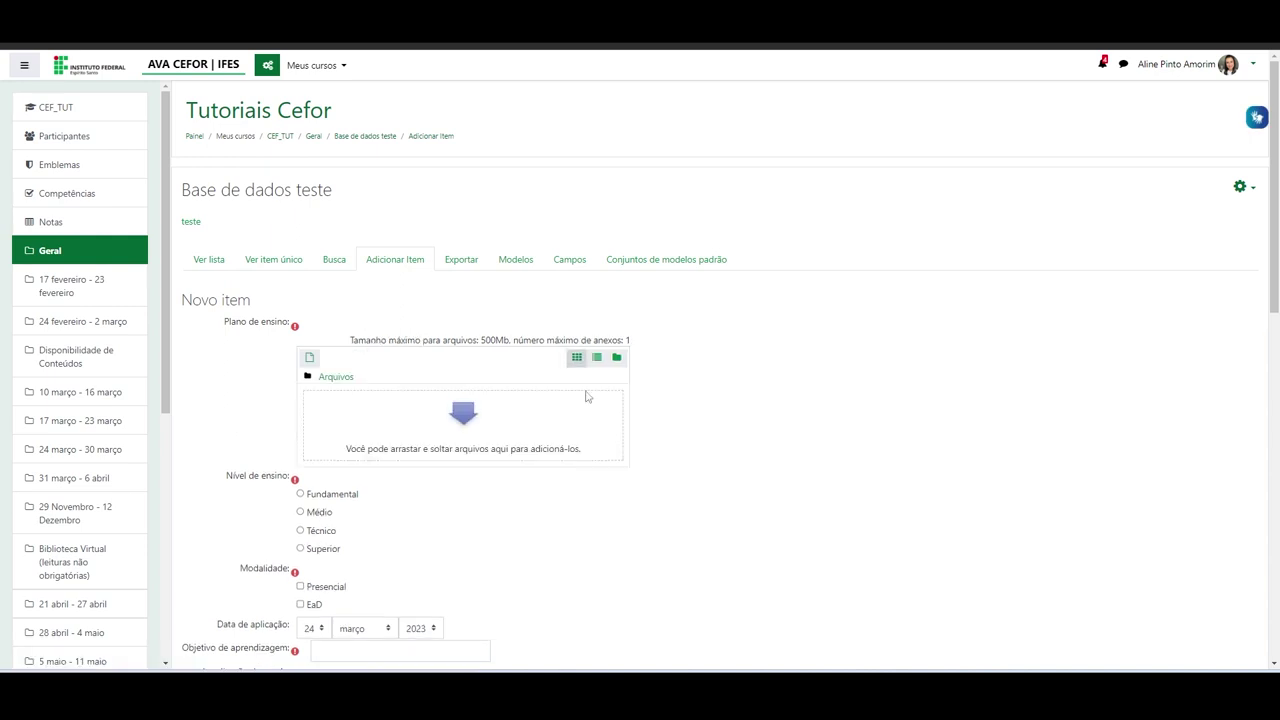
scroll(711, 382, down, 3)
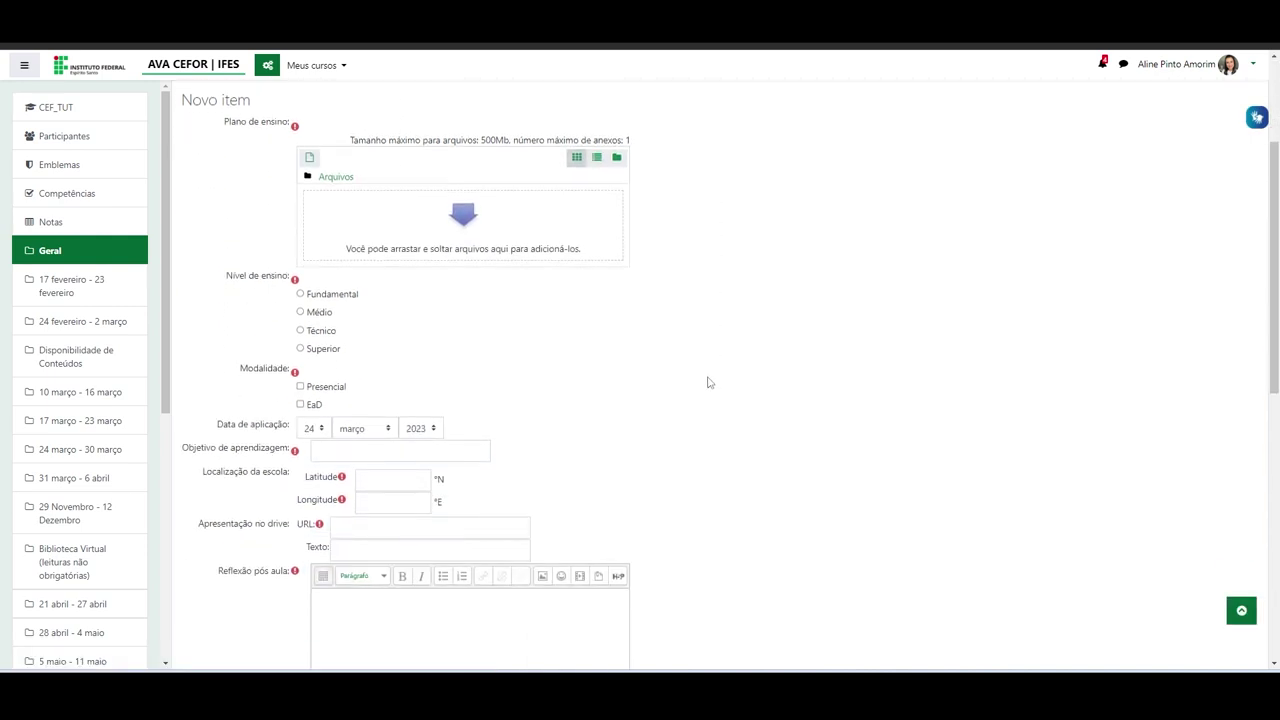
scroll(492, 295, up, 2)
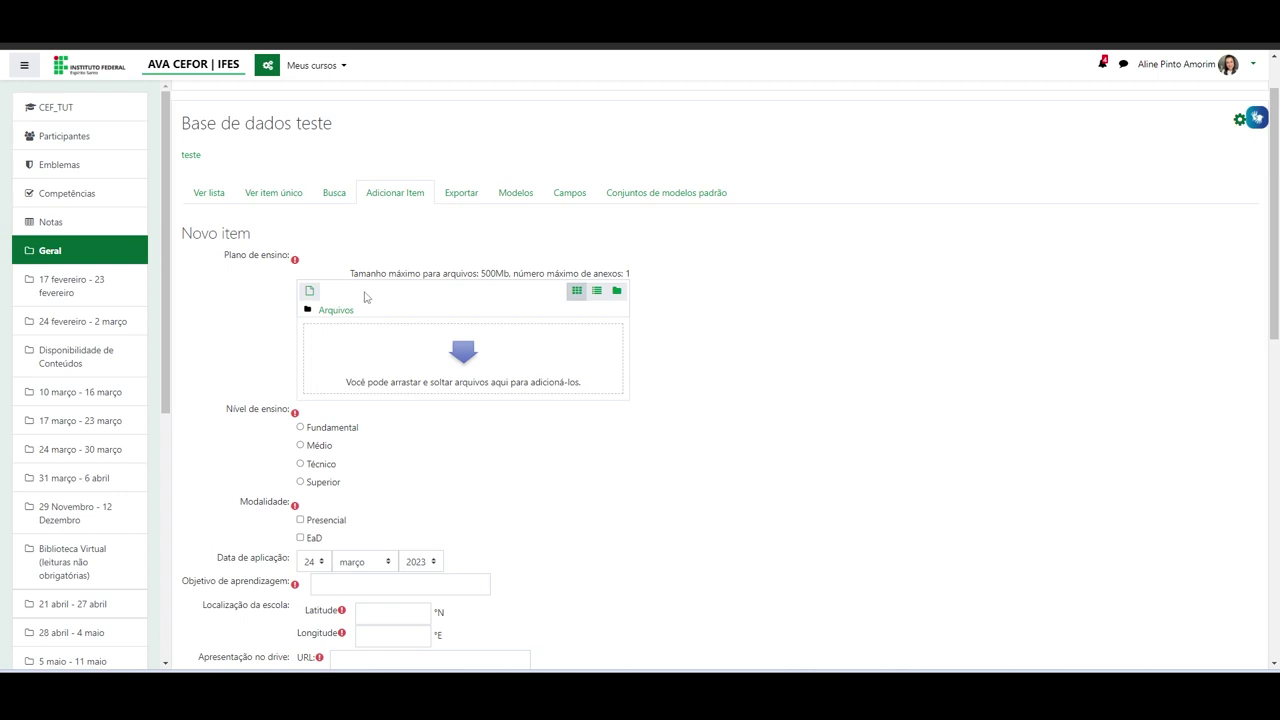
scroll(366, 300, down, 3)
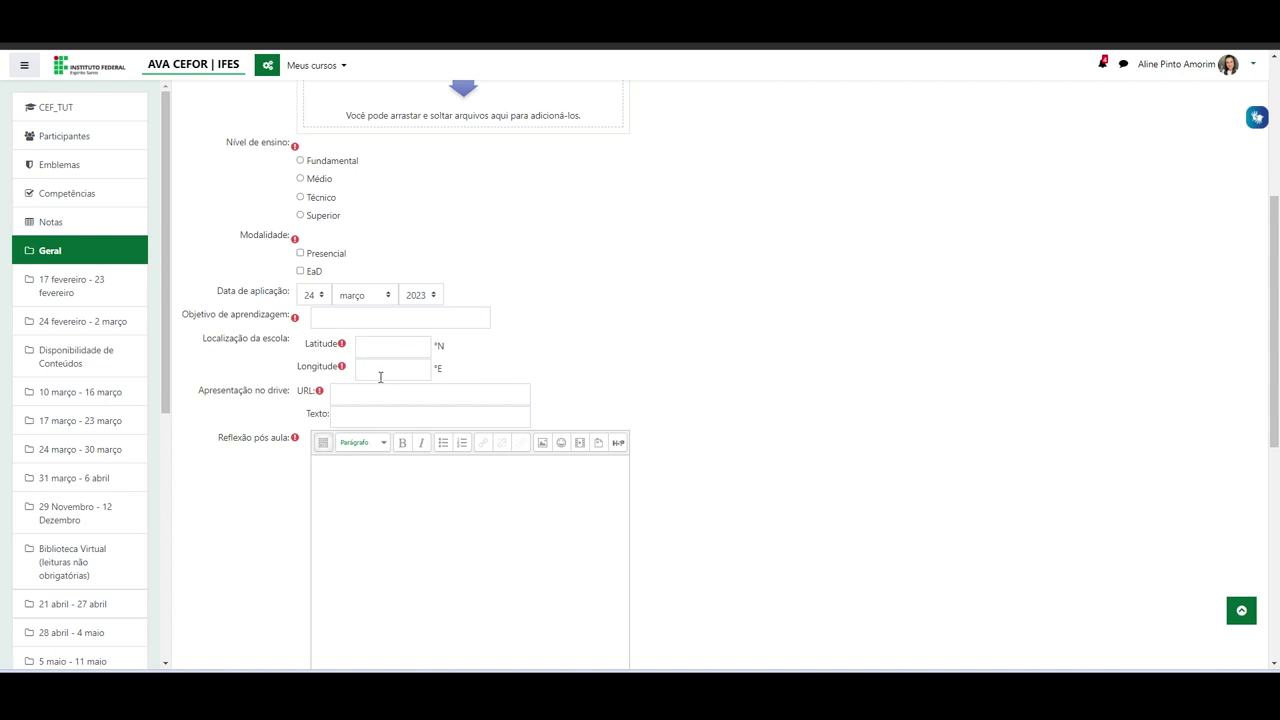
scroll(378, 383, down, 2)
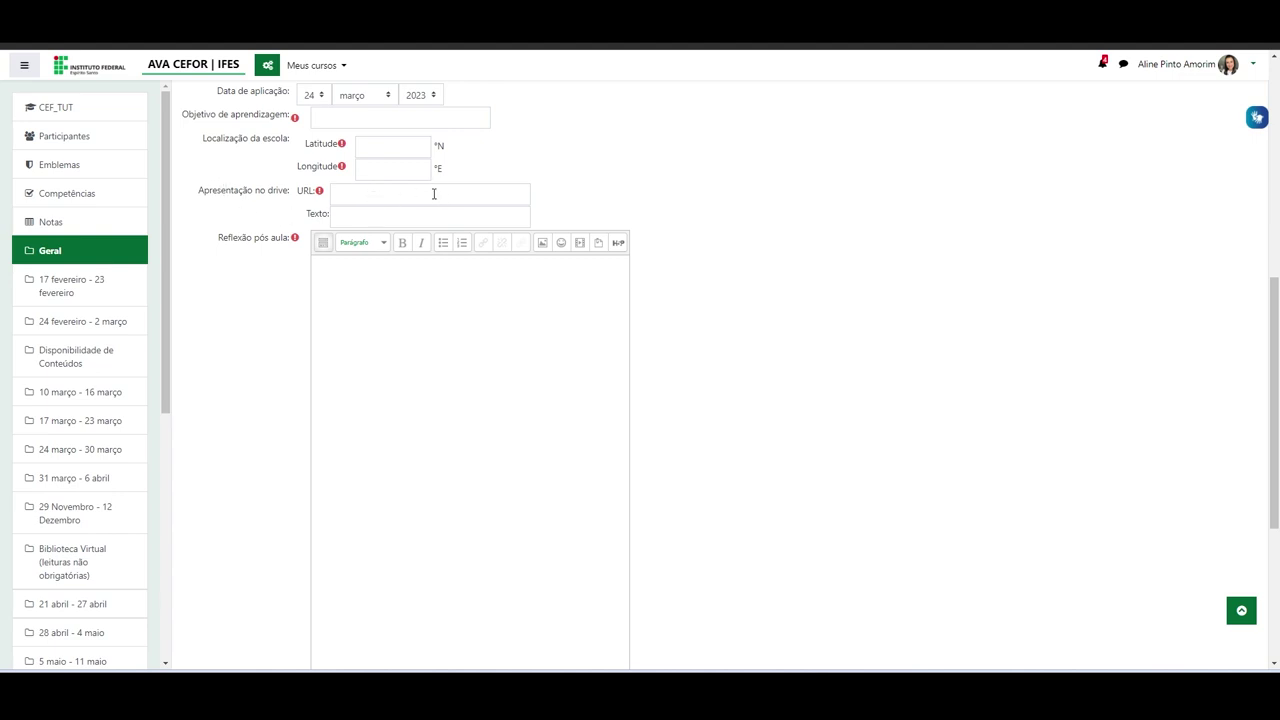
click(369, 192)
click(358, 282)
scroll(380, 285, down, 1)
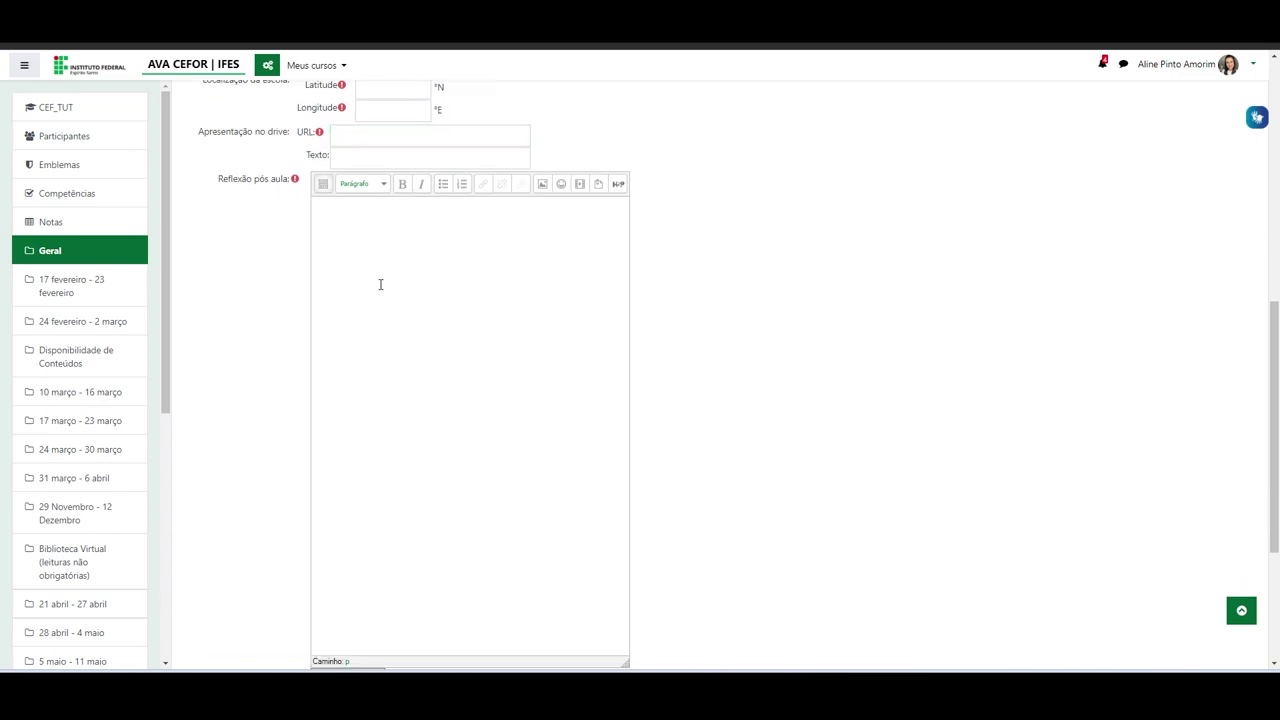
scroll(380, 285, down, 1)
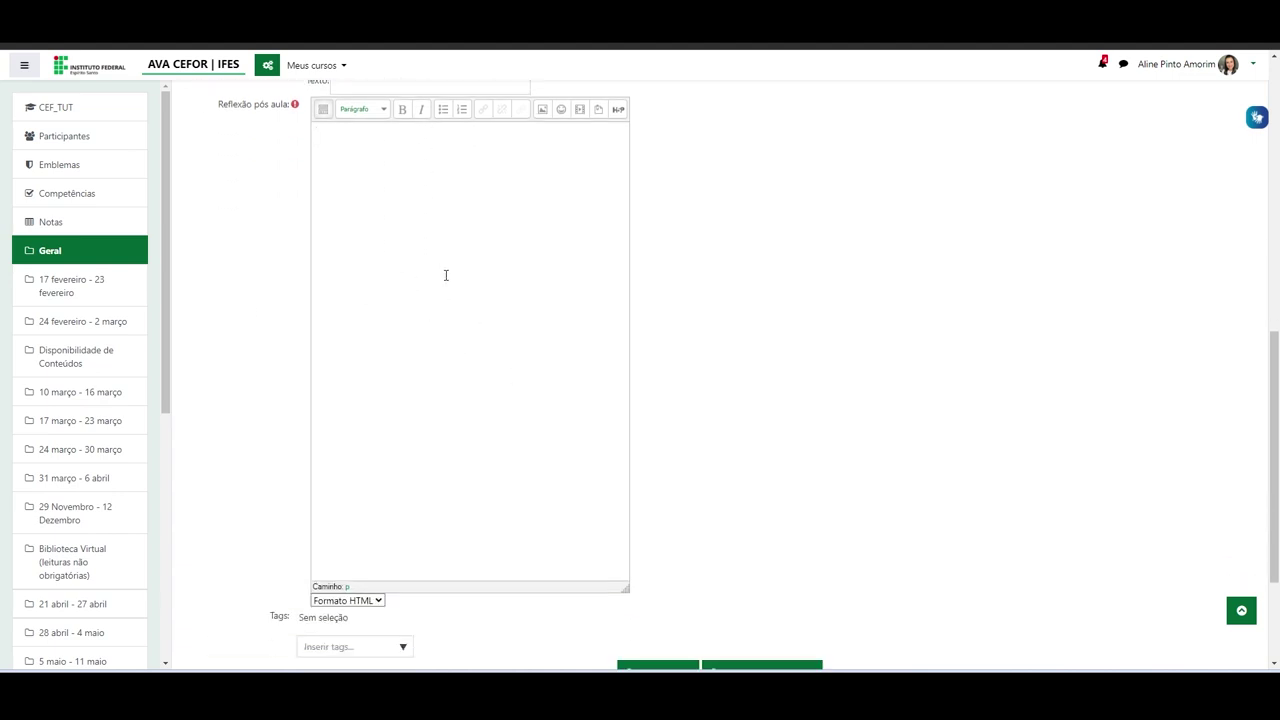
scroll(489, 264, down, 3)
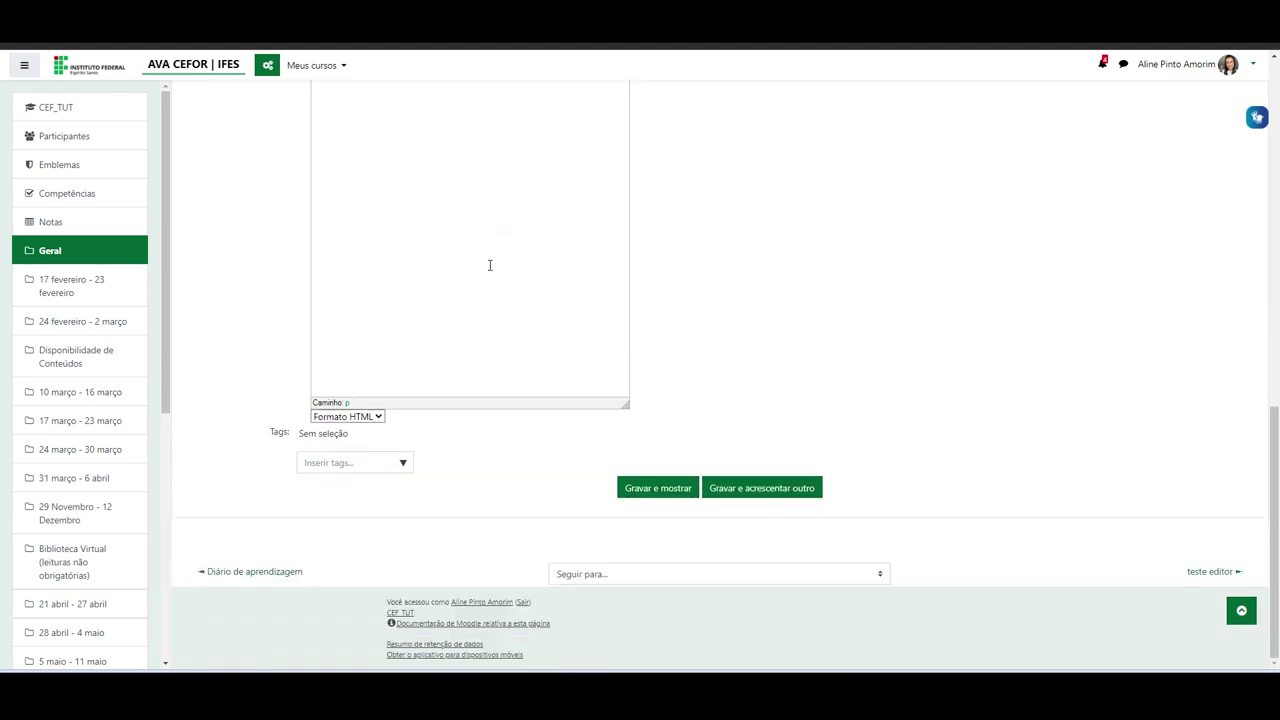
scroll(490, 265, up, 10)
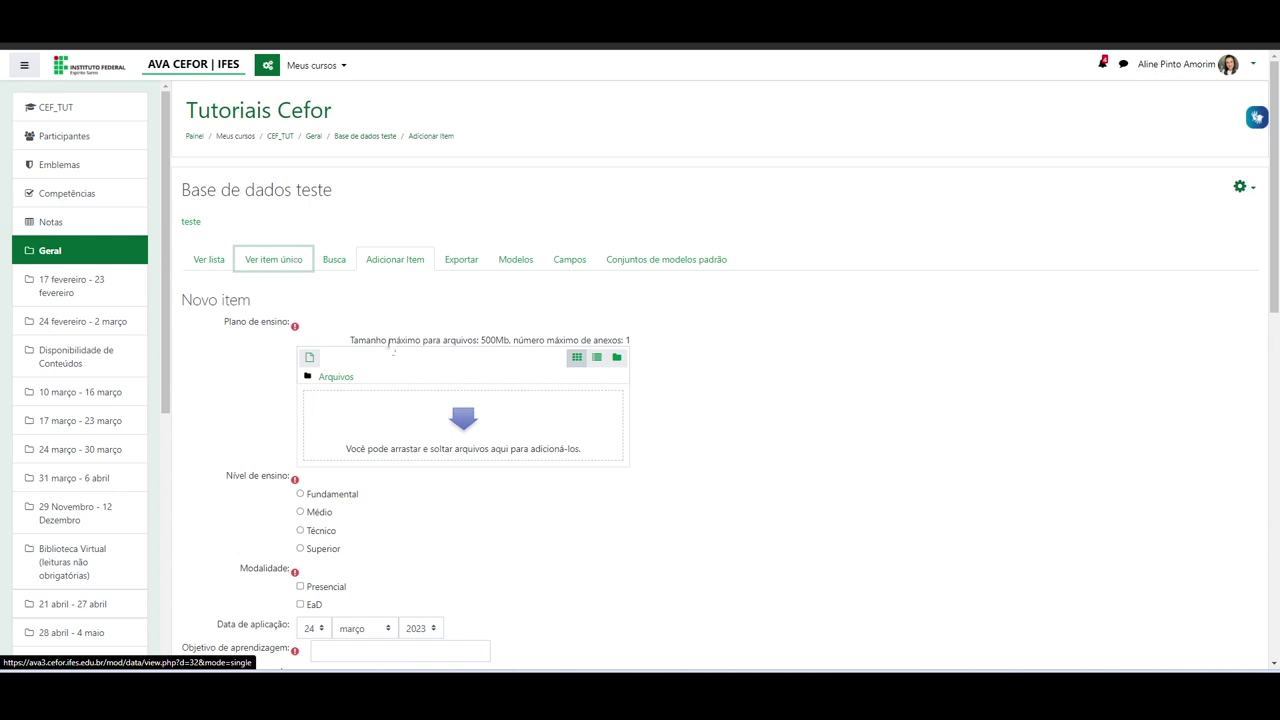
Step: View the database's single submitted item and examine its rating options
click(290, 262)
click(720, 488)
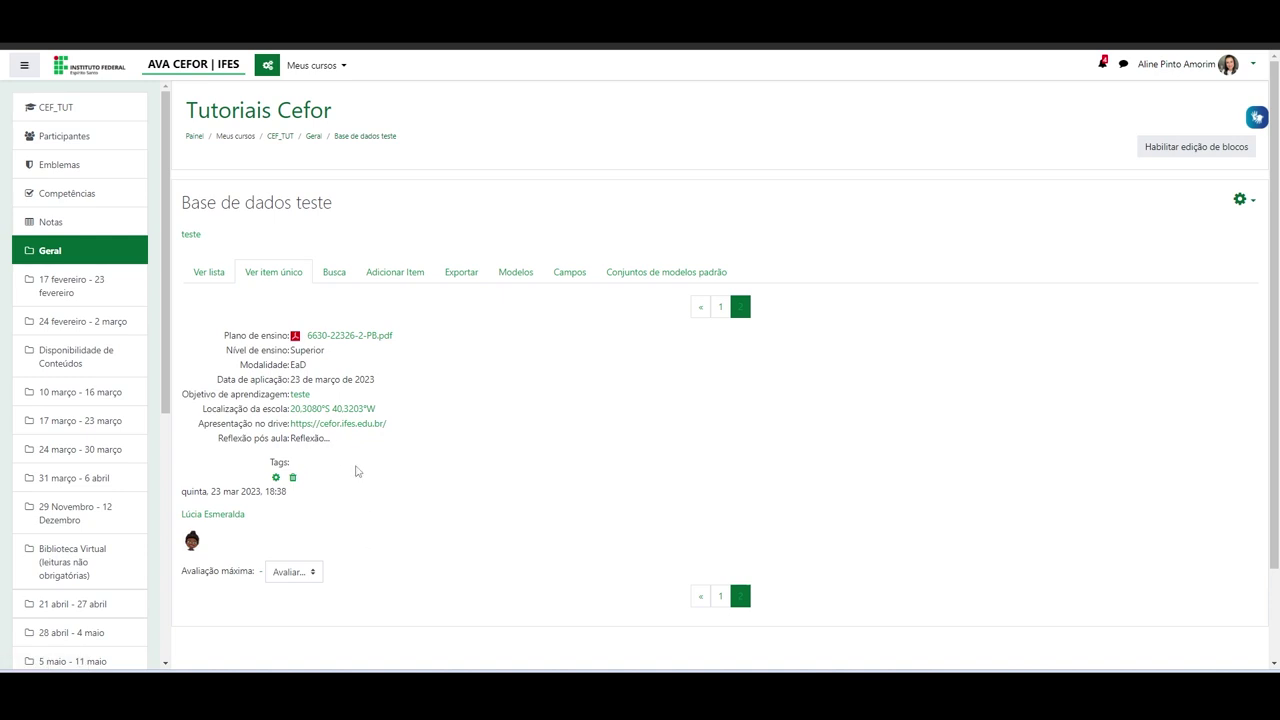
scroll(345, 550, down, 2)
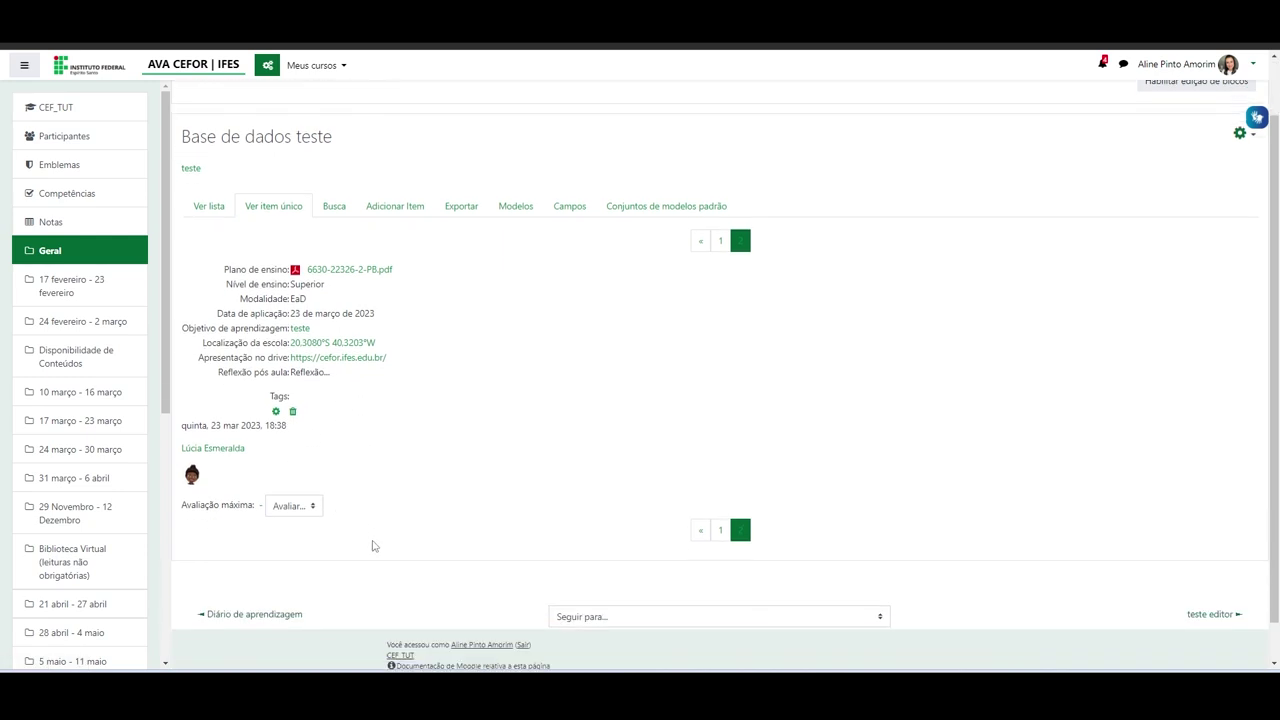
click(314, 507)
click(407, 461)
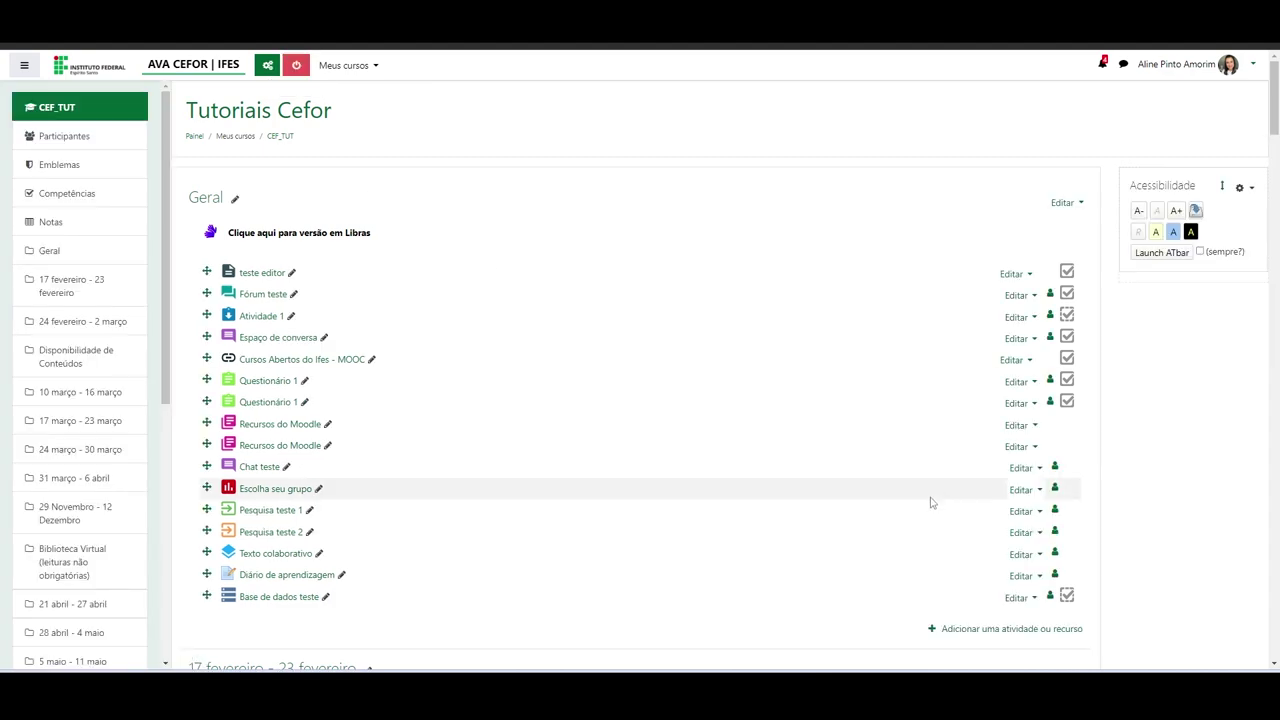
Step: Add a new Base de dados activity to the Geral section of the course
scroll(930, 505, down, 2)
click(953, 432)
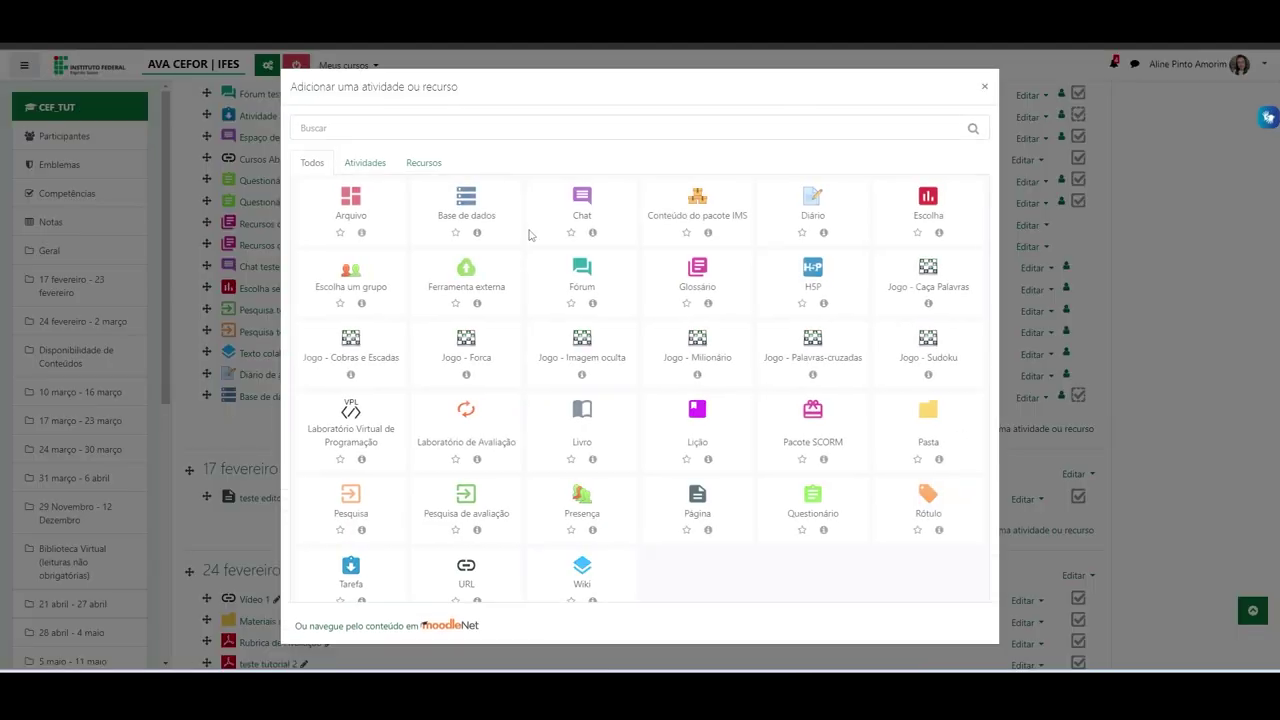
click(348, 163)
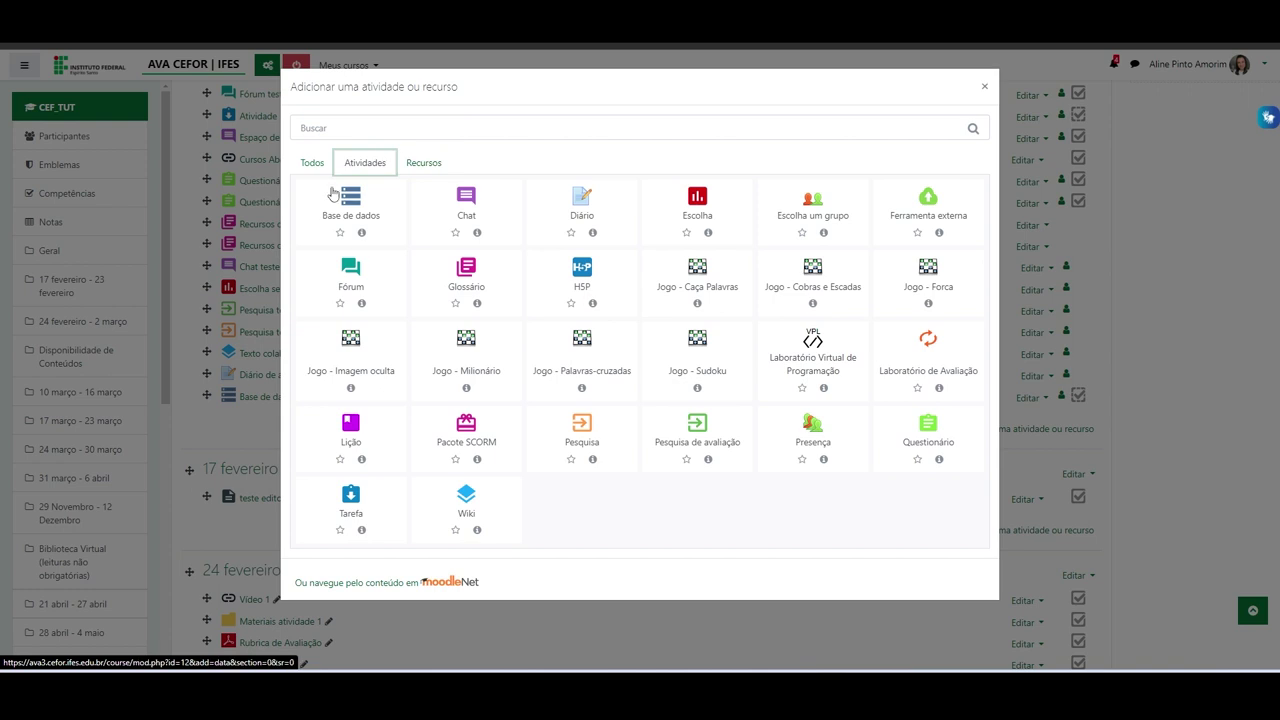
click(351, 208)
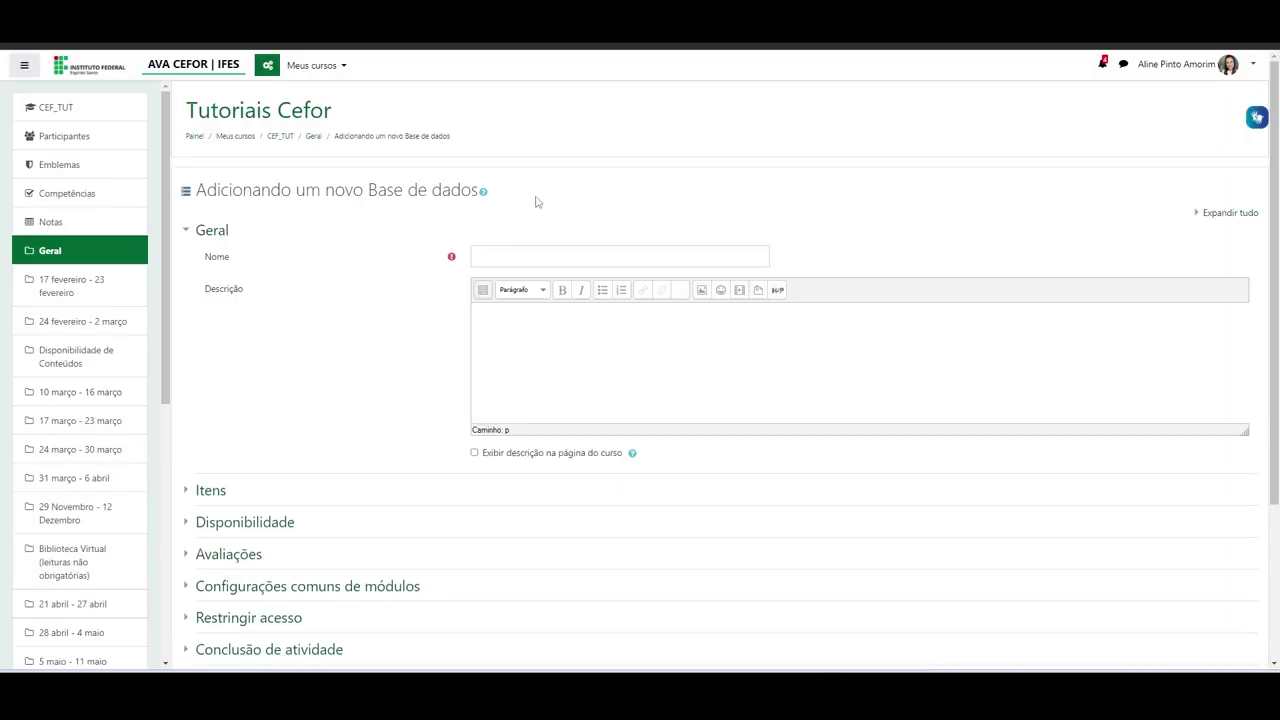
Step: Name the new database "Base de dados teste" and enter "teste..." as its description
scroll(535, 200, down, 1)
click(512, 128)
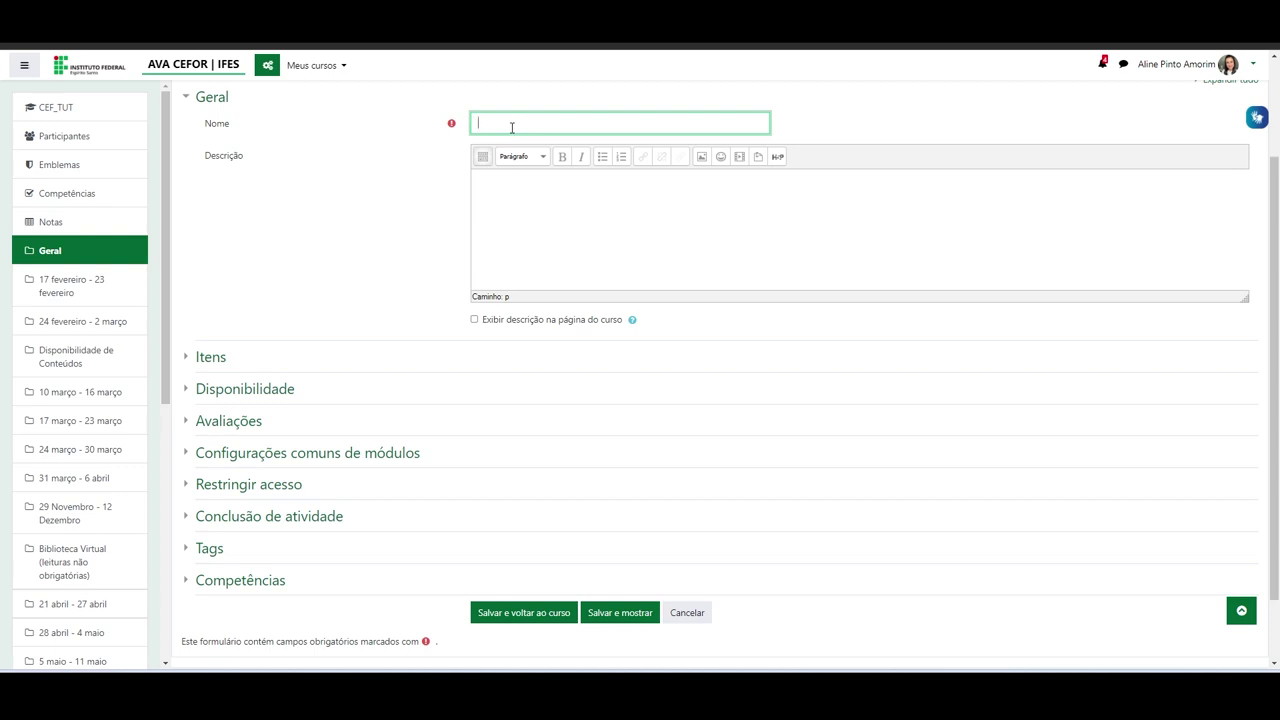
text(Base de dados teste)
click(518, 200)
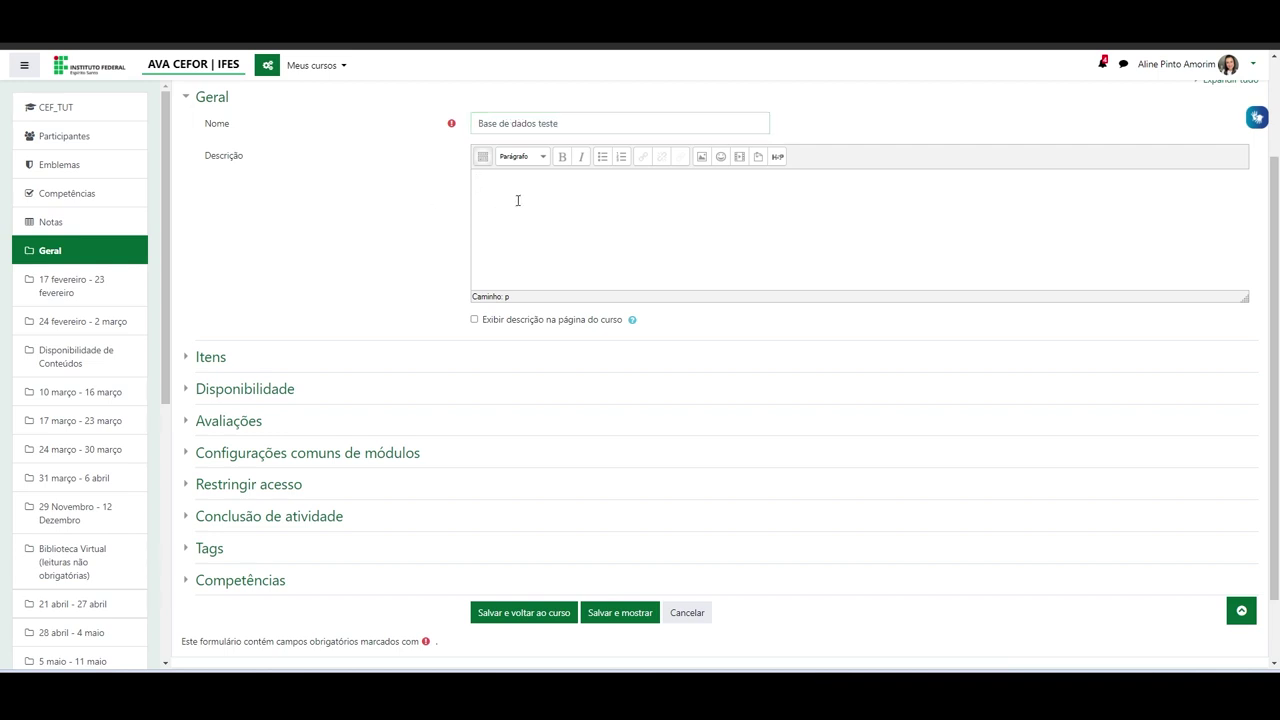
text(teste...)
Step: In the Itens settings, allow comments and require 1 item before viewing
scroll(584, 252, down, 2)
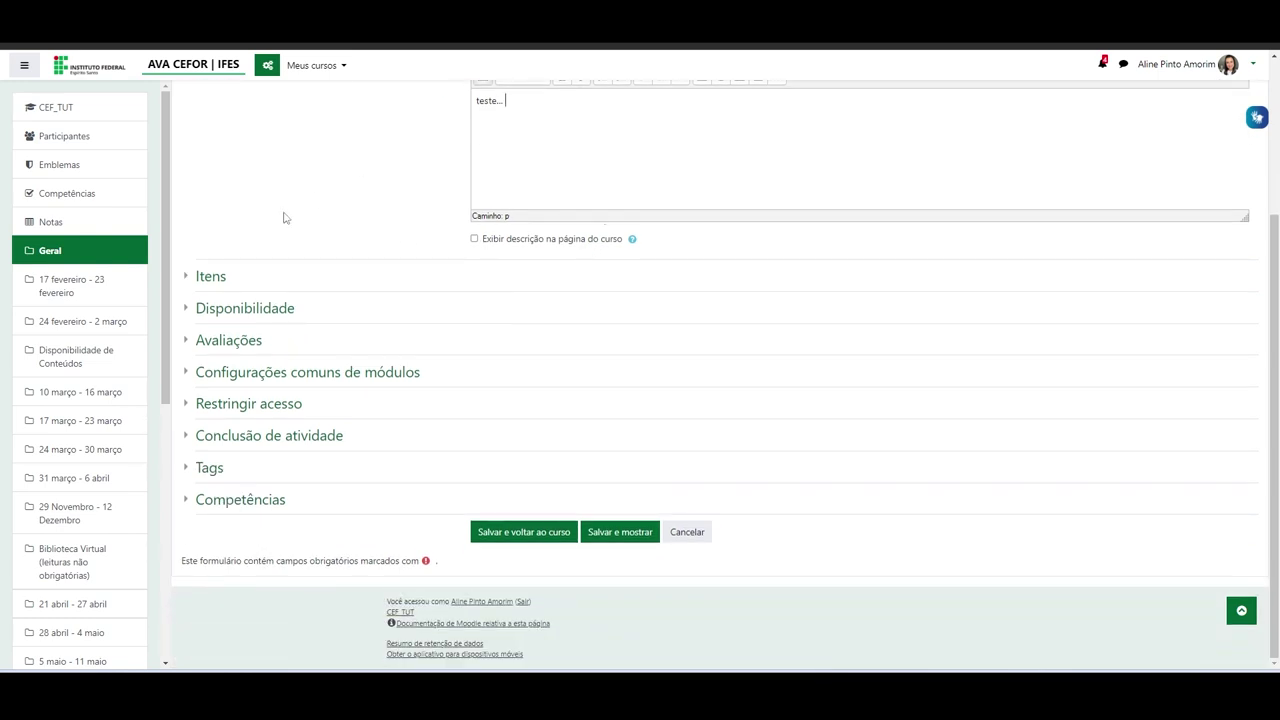
click(211, 280)
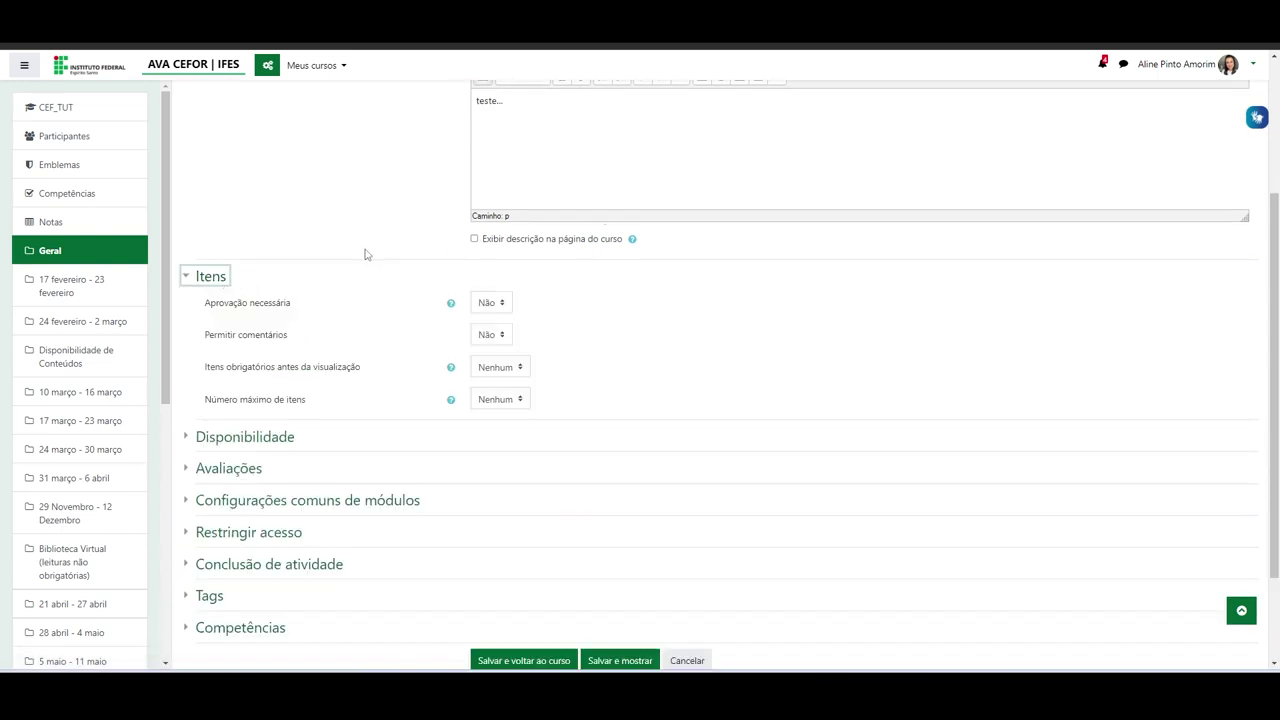
scroll(350, 249, down, 3)
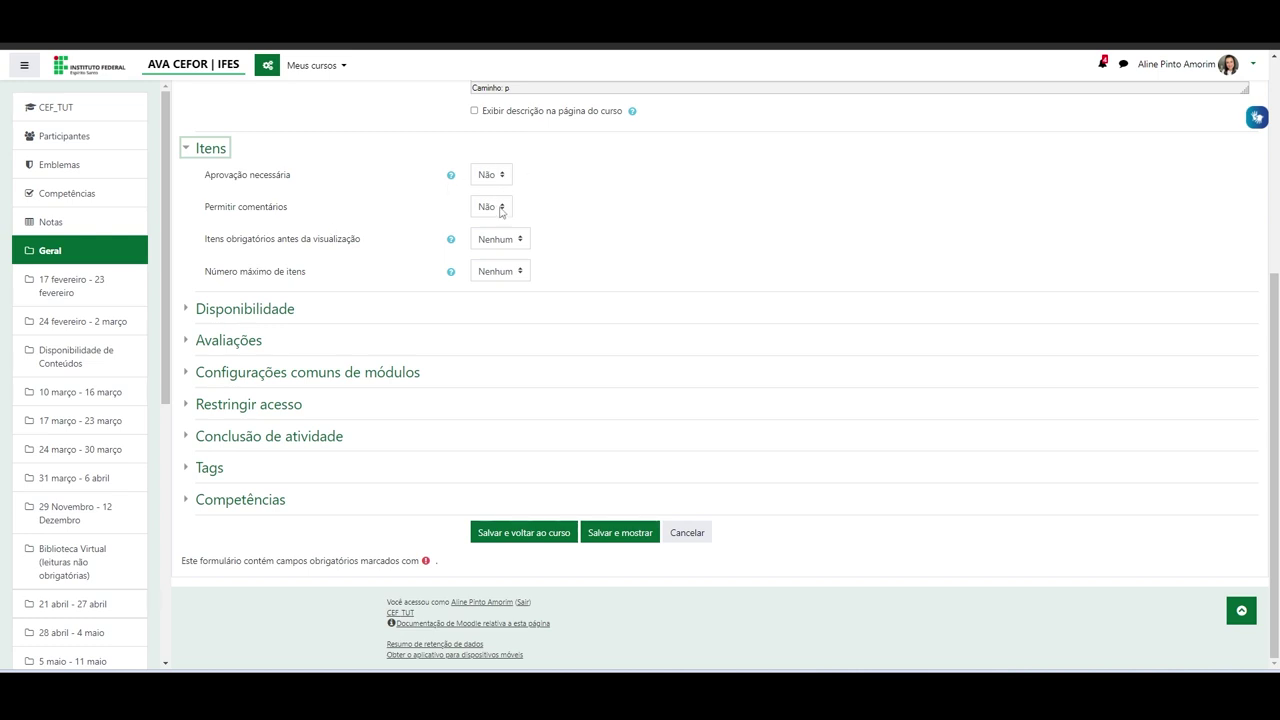
click(503, 207)
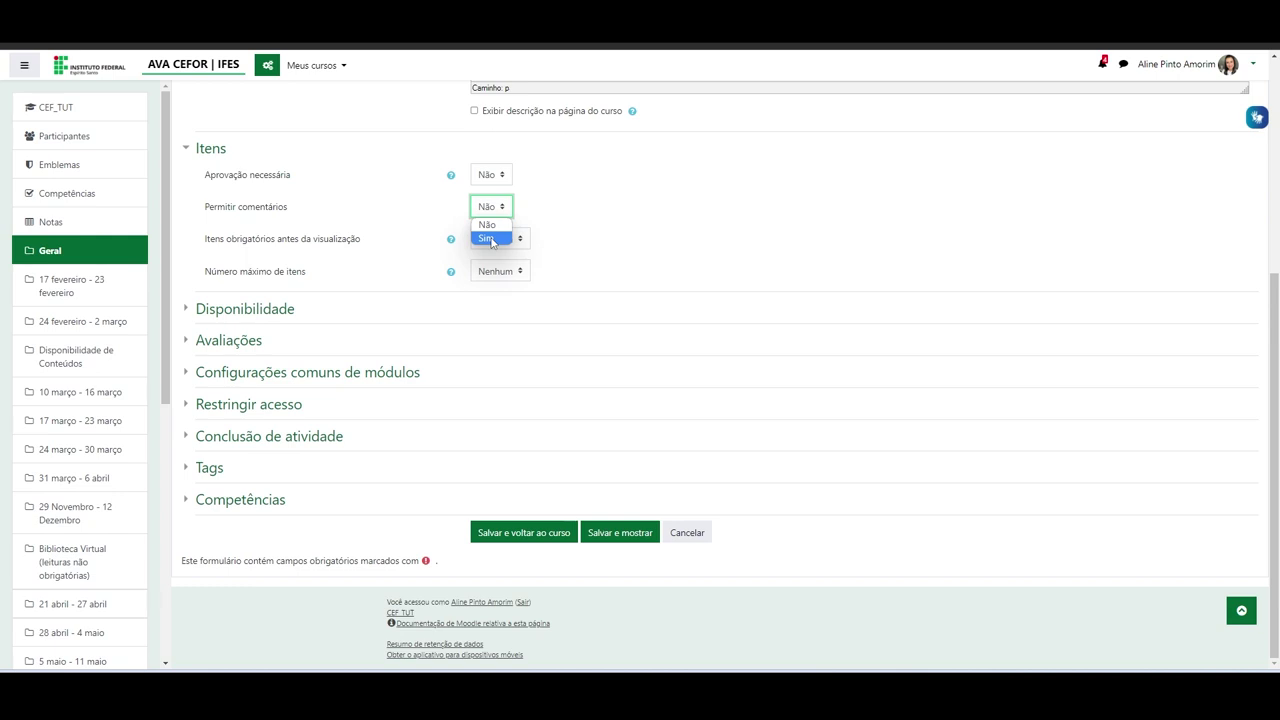
click(488, 239)
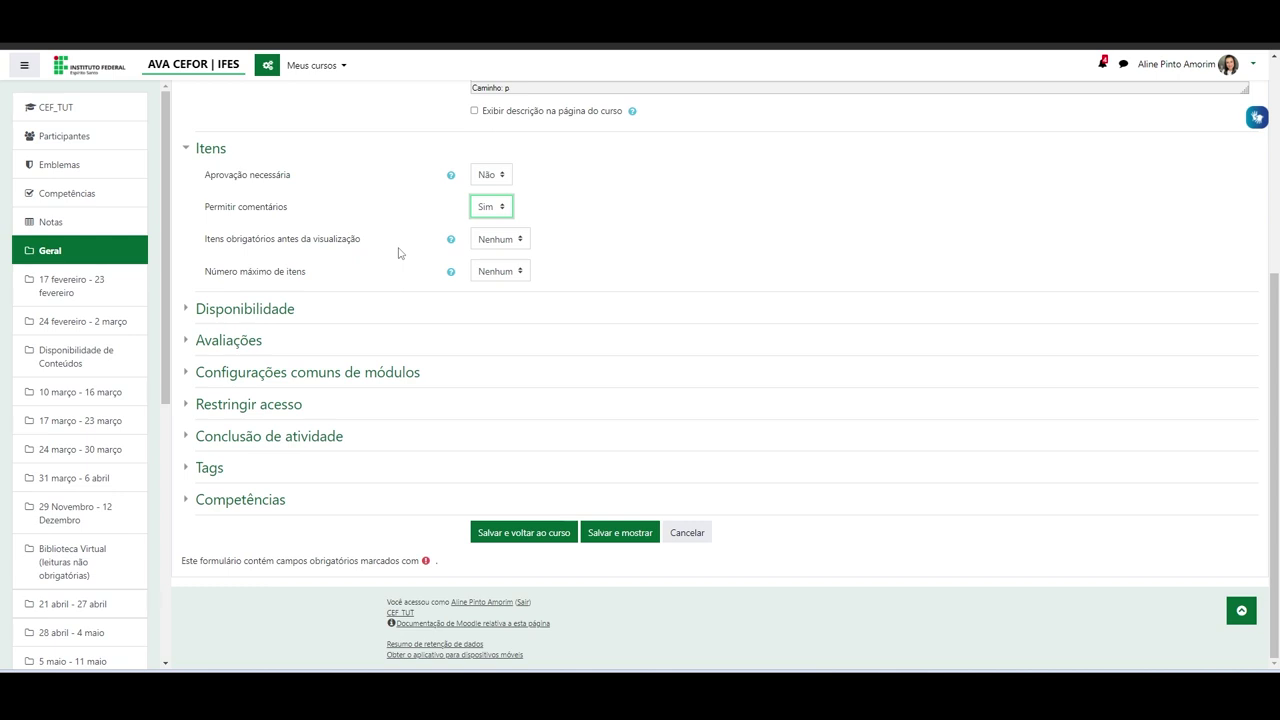
click(519, 241)
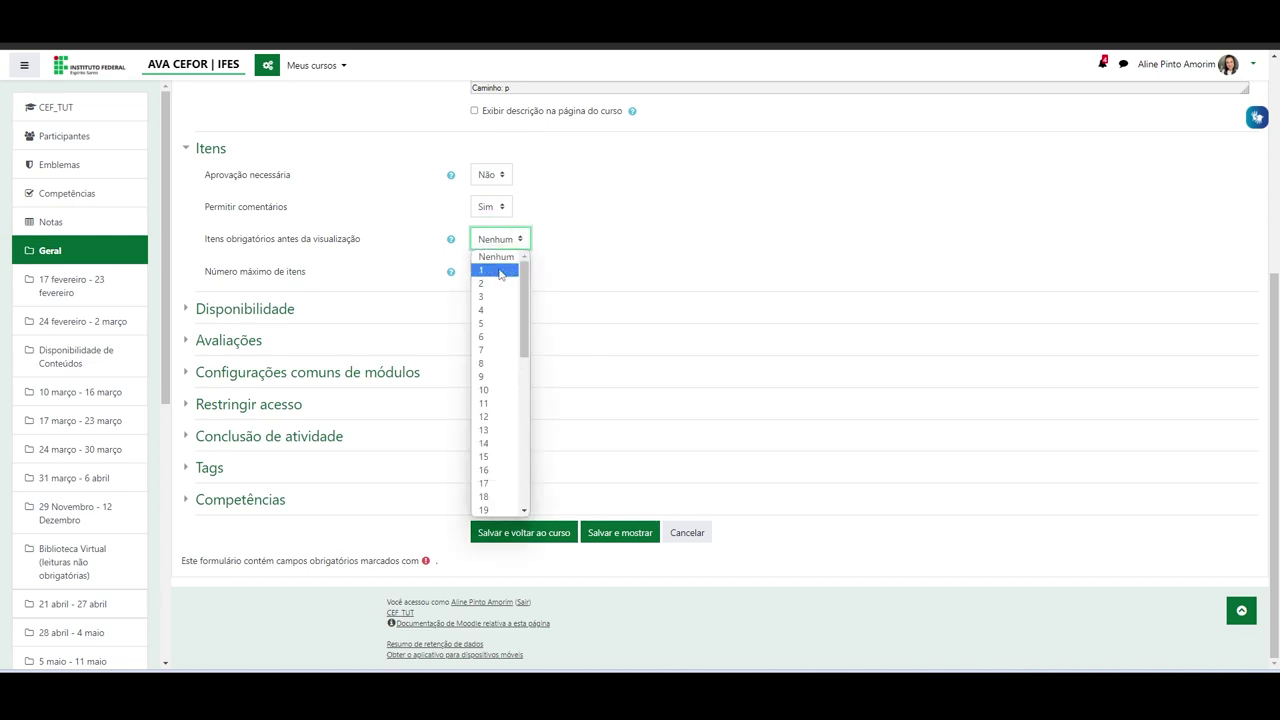
click(500, 271)
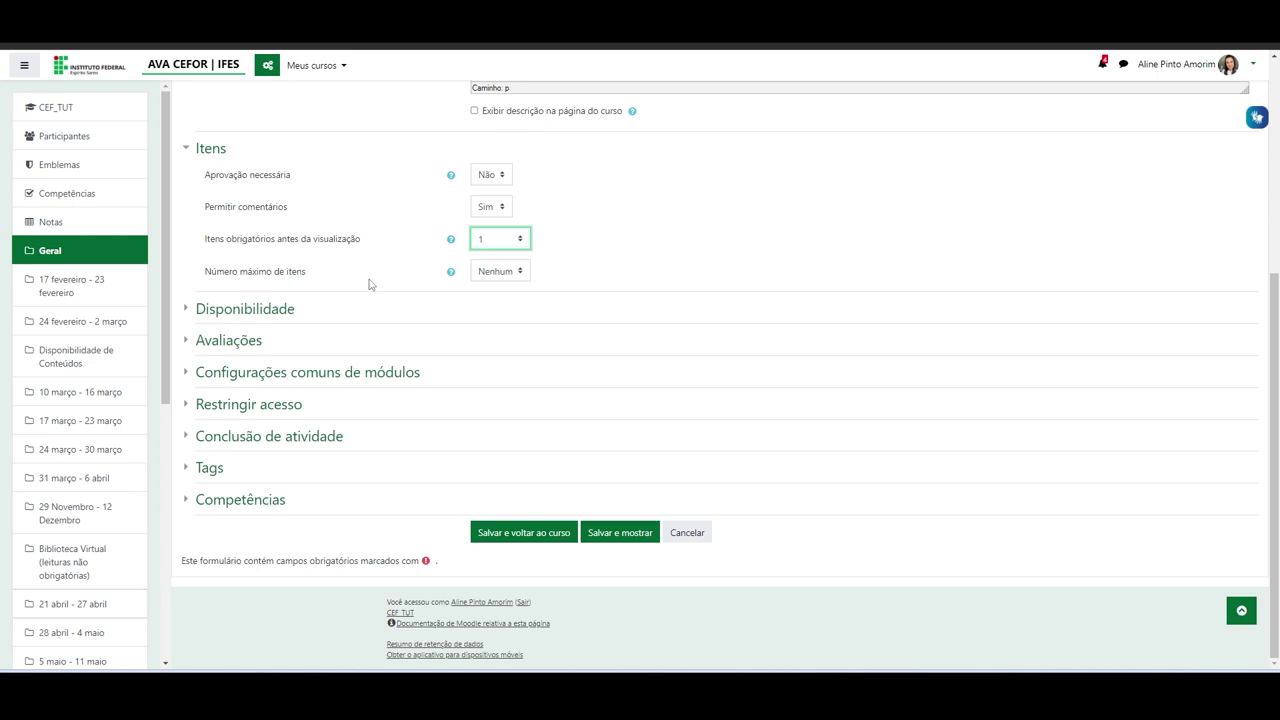
Step: Expand the Disponibilidade settings, and set the aggregate type under Avaliações to Avaliação máxima
click(245, 309)
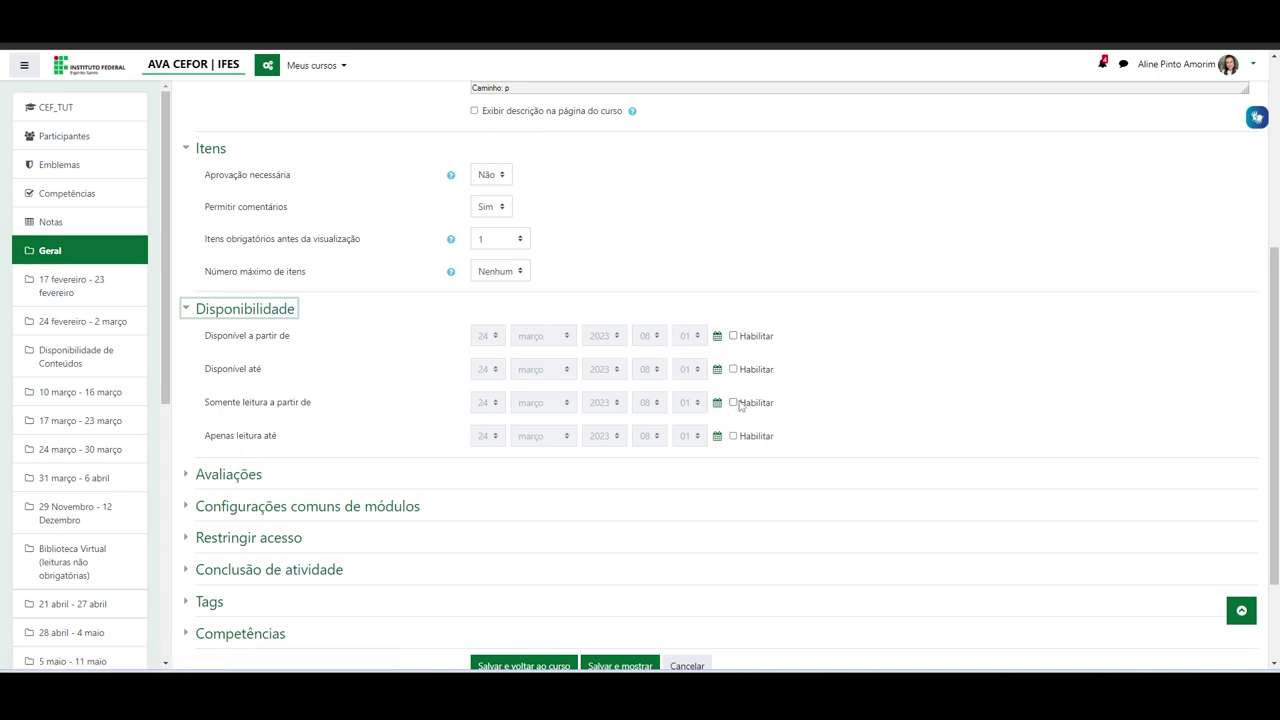
scroll(203, 370, down, 3)
click(212, 344)
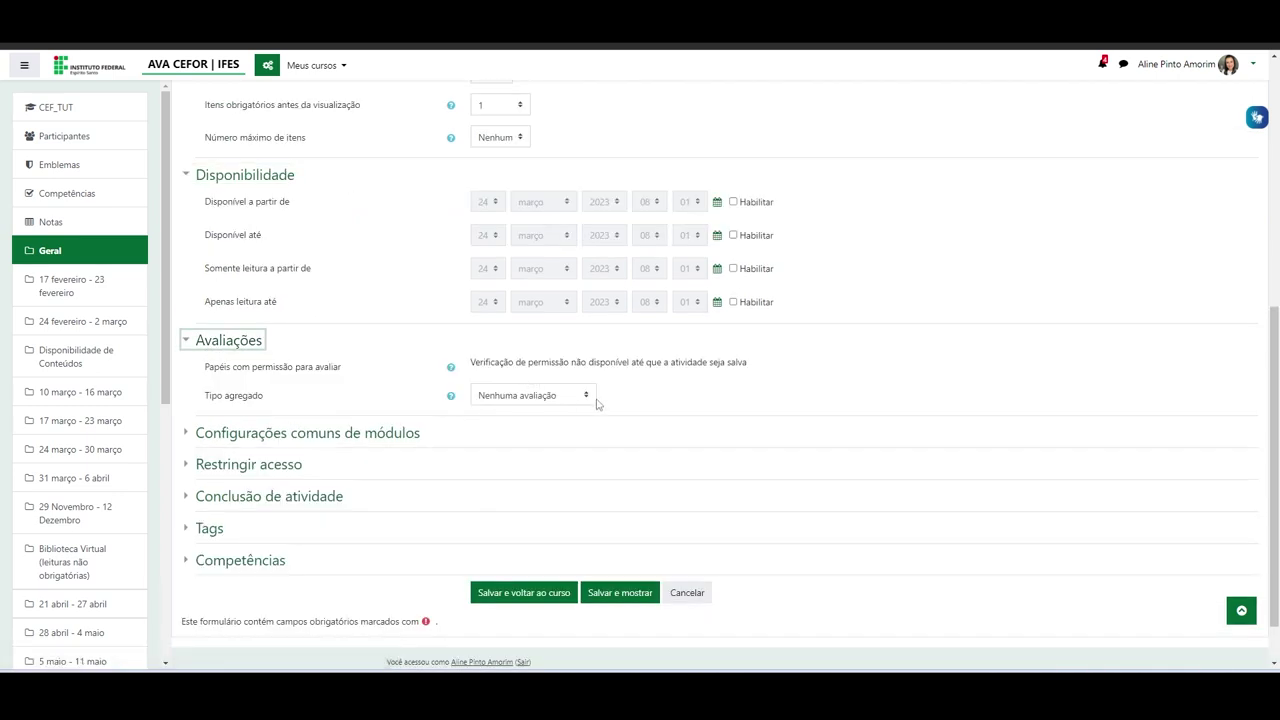
click(562, 400)
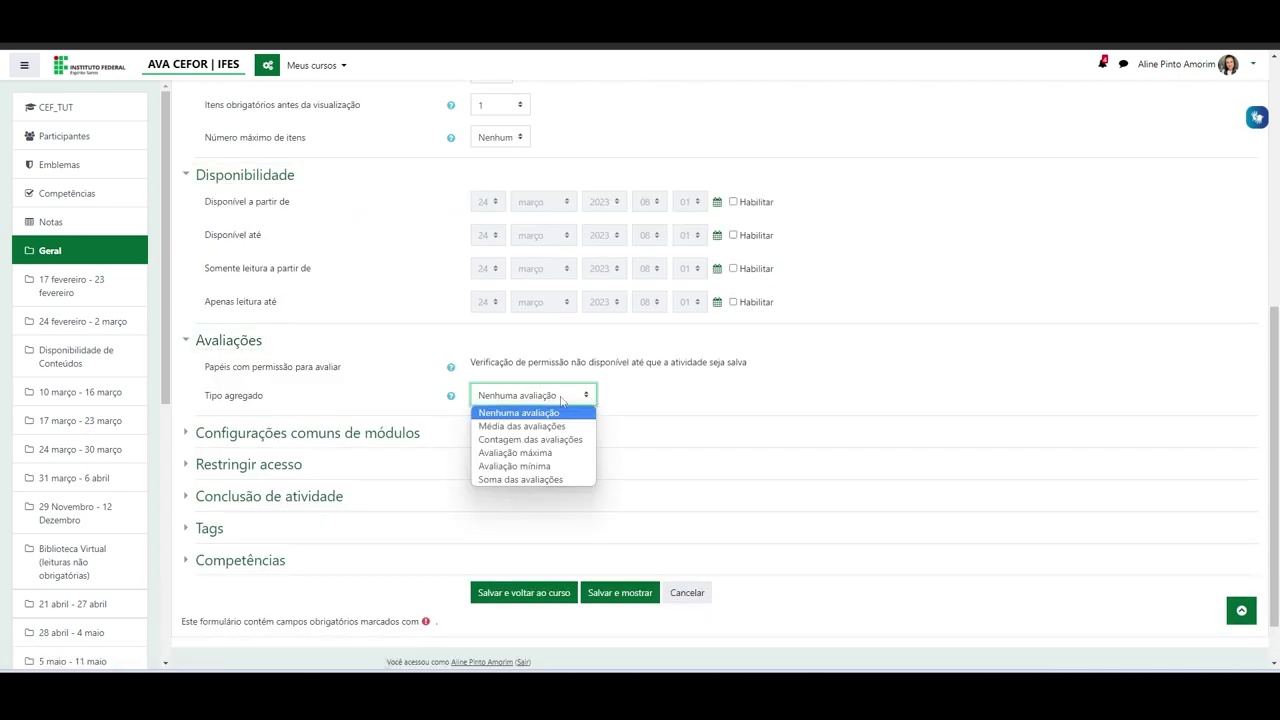
click(516, 410)
scroll(540, 390, down, 1)
click(580, 338)
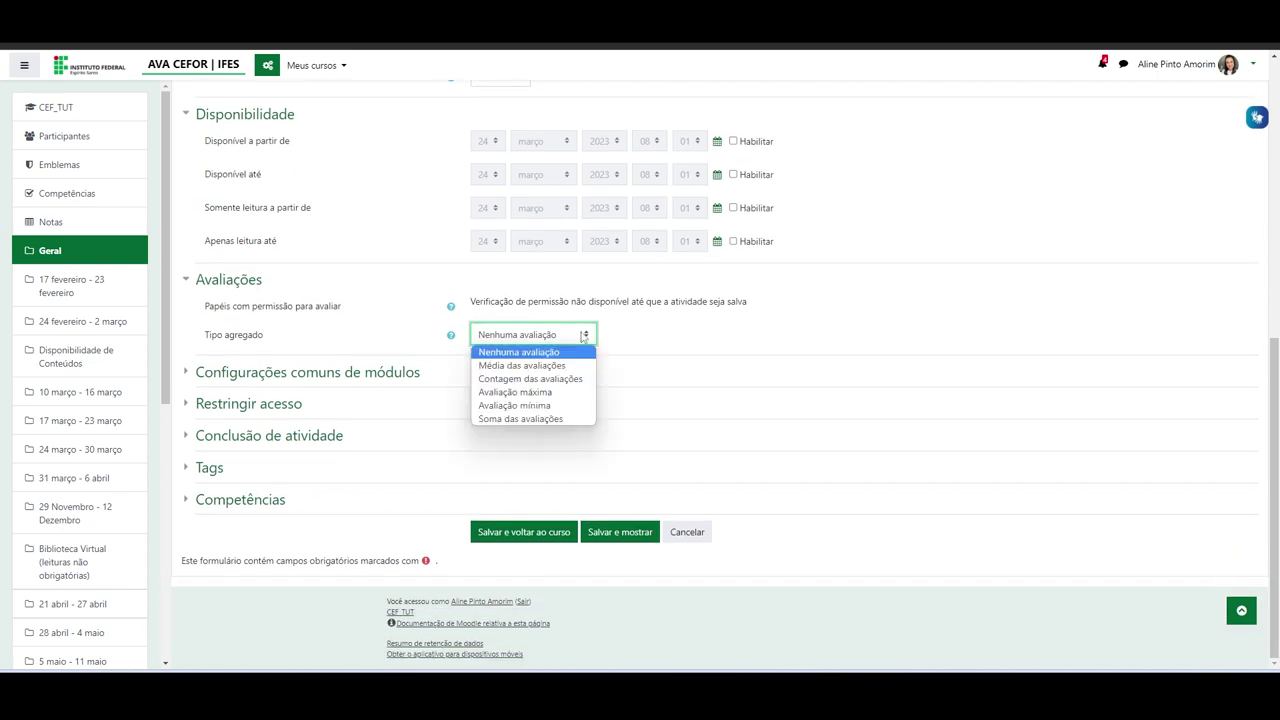
click(498, 394)
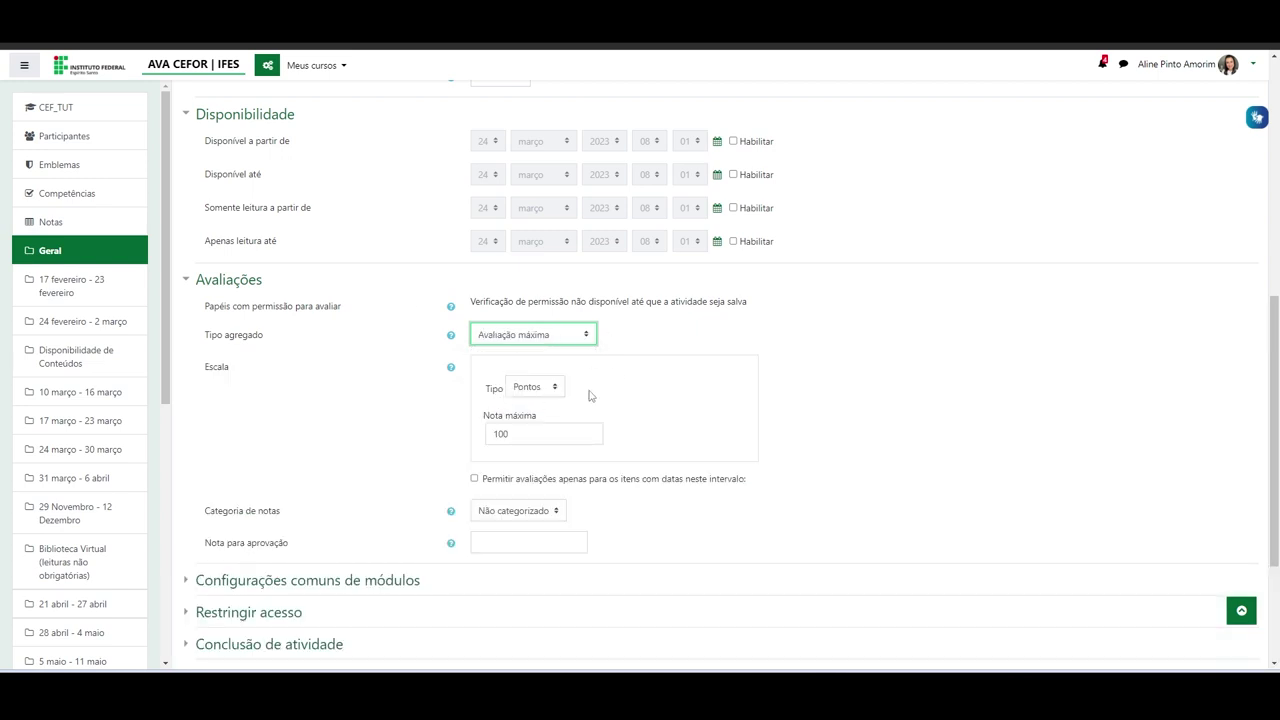
Step: Set the rating scale to Pontos with a maximum grade of 10, and save and display the database
scroll(591, 394, down, 3)
click(639, 215)
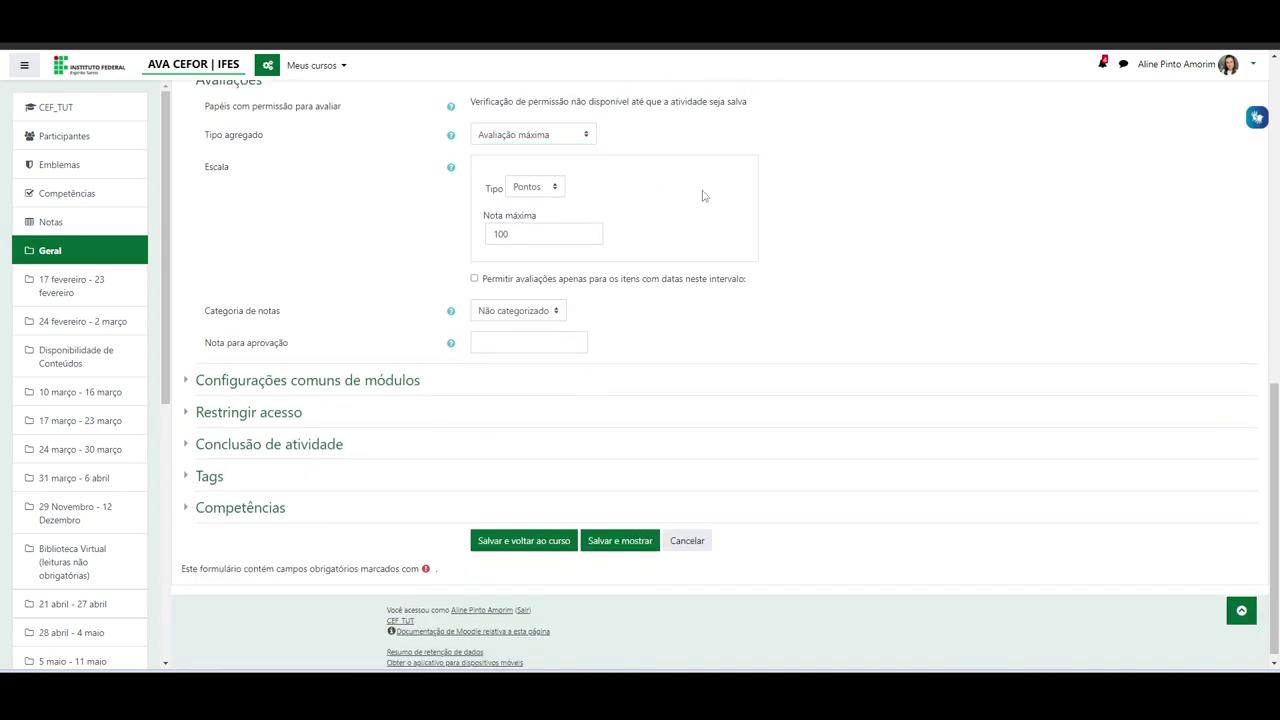
click(557, 195)
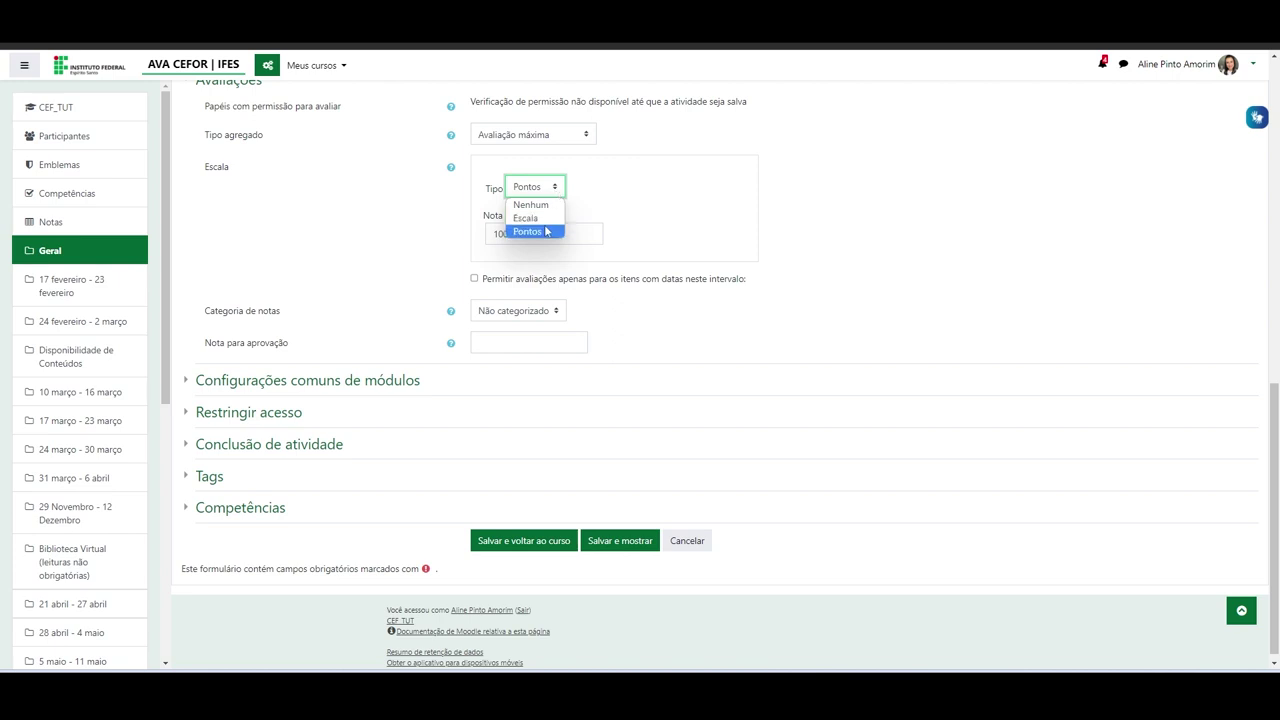
click(545, 227)
click(600, 236)
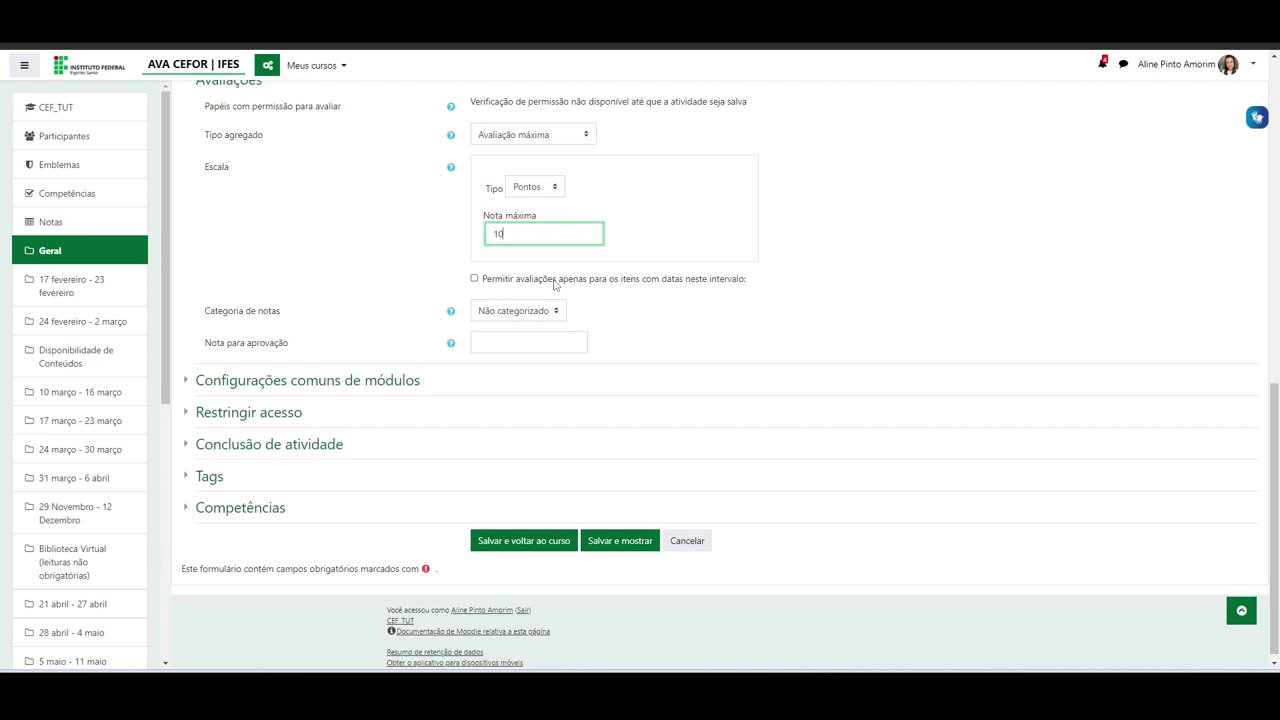
scroll(555, 228, down, 1)
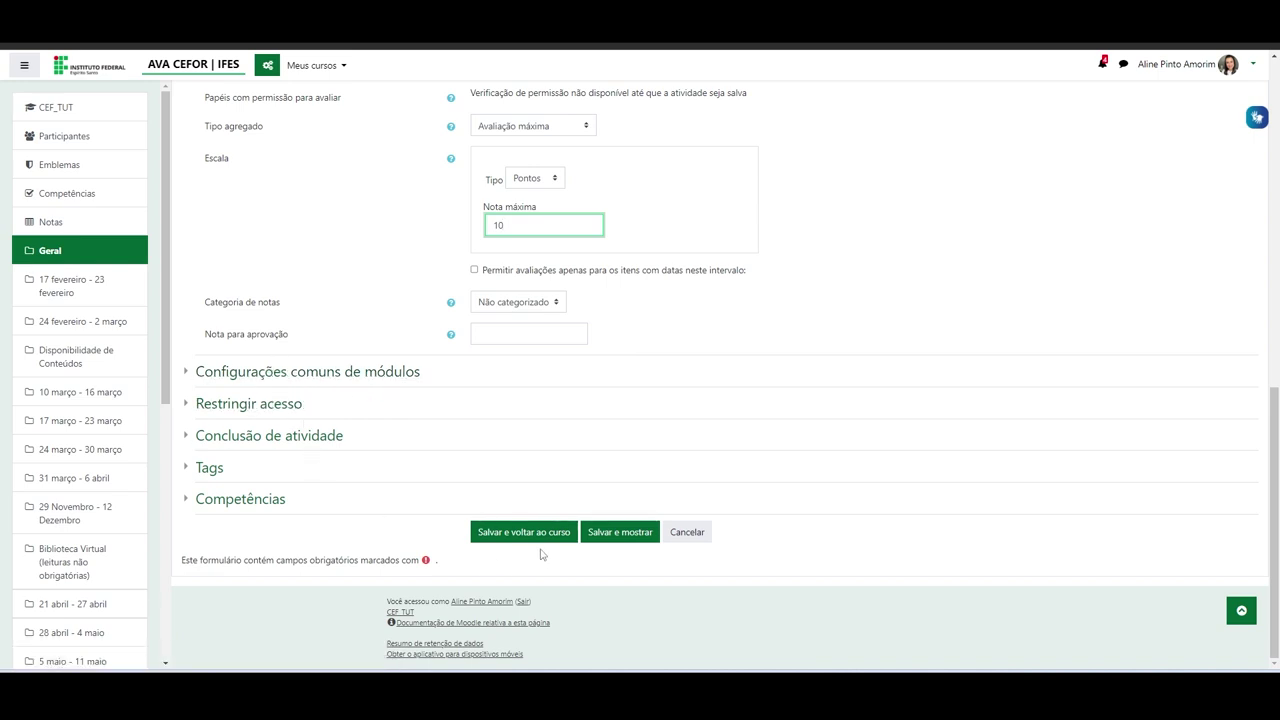
click(604, 538)
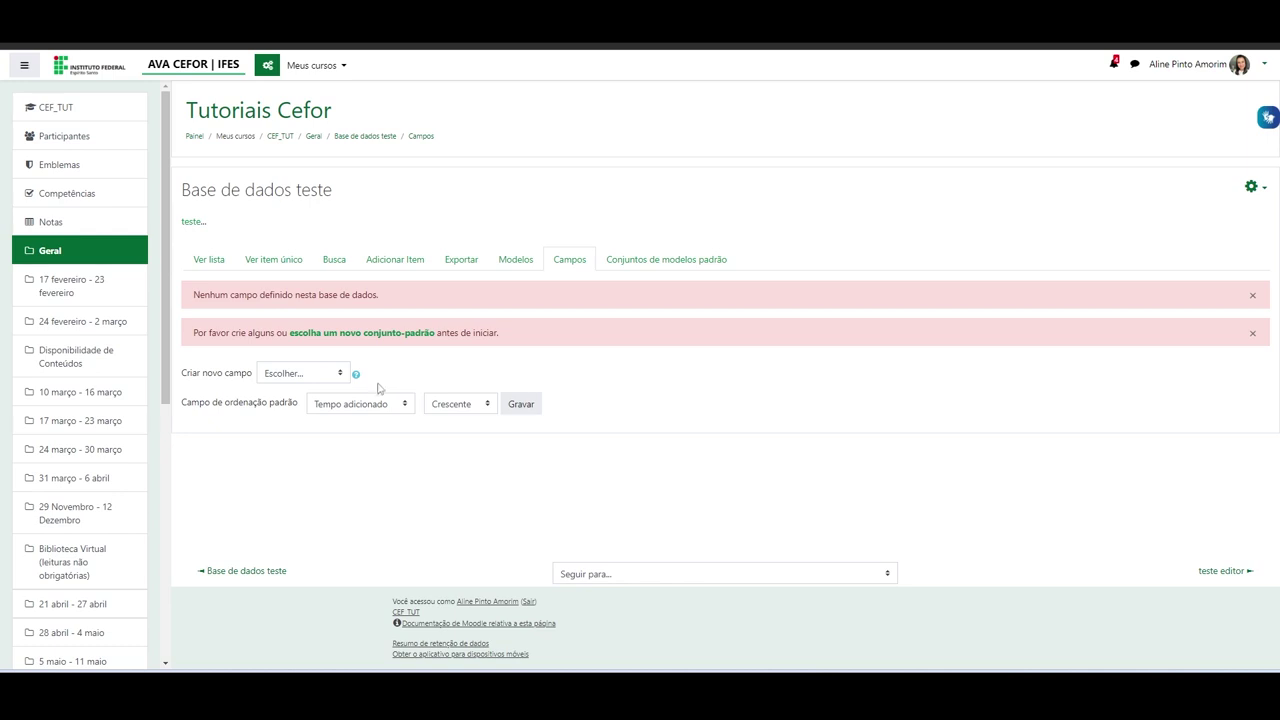
Step: Add a required Arquivo field named "Arquivo" to the database
click(340, 376)
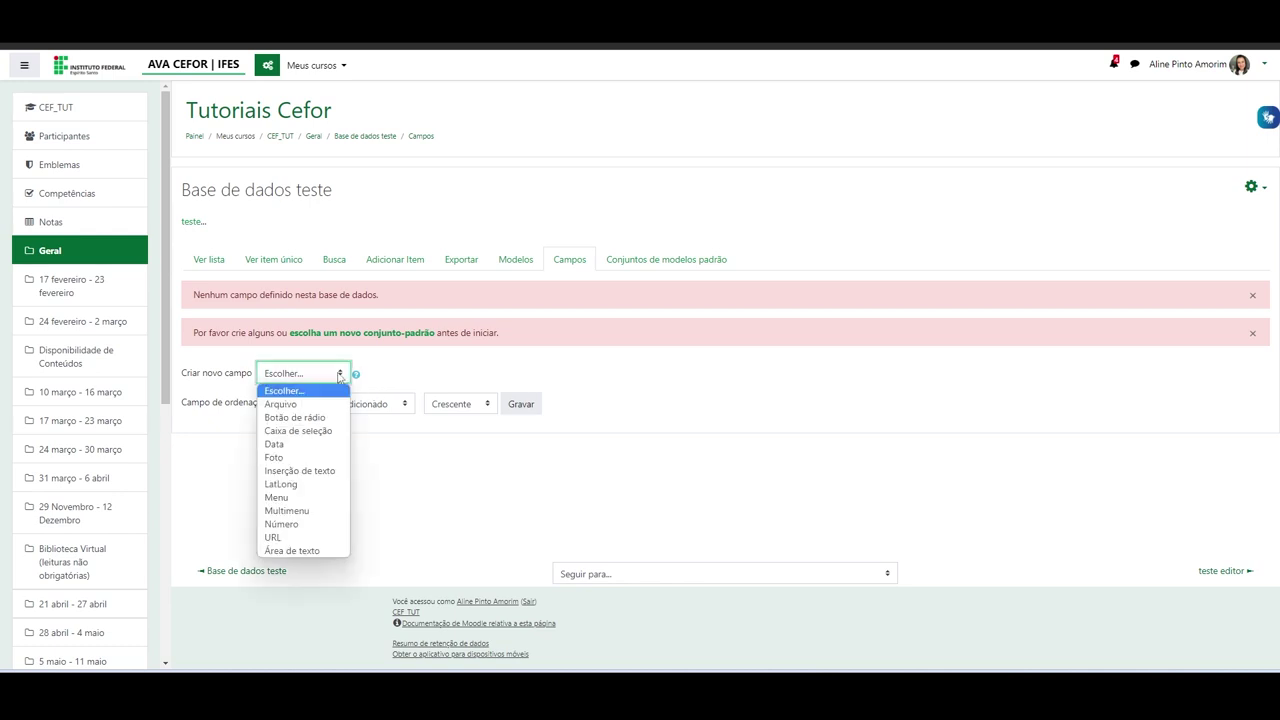
click(313, 404)
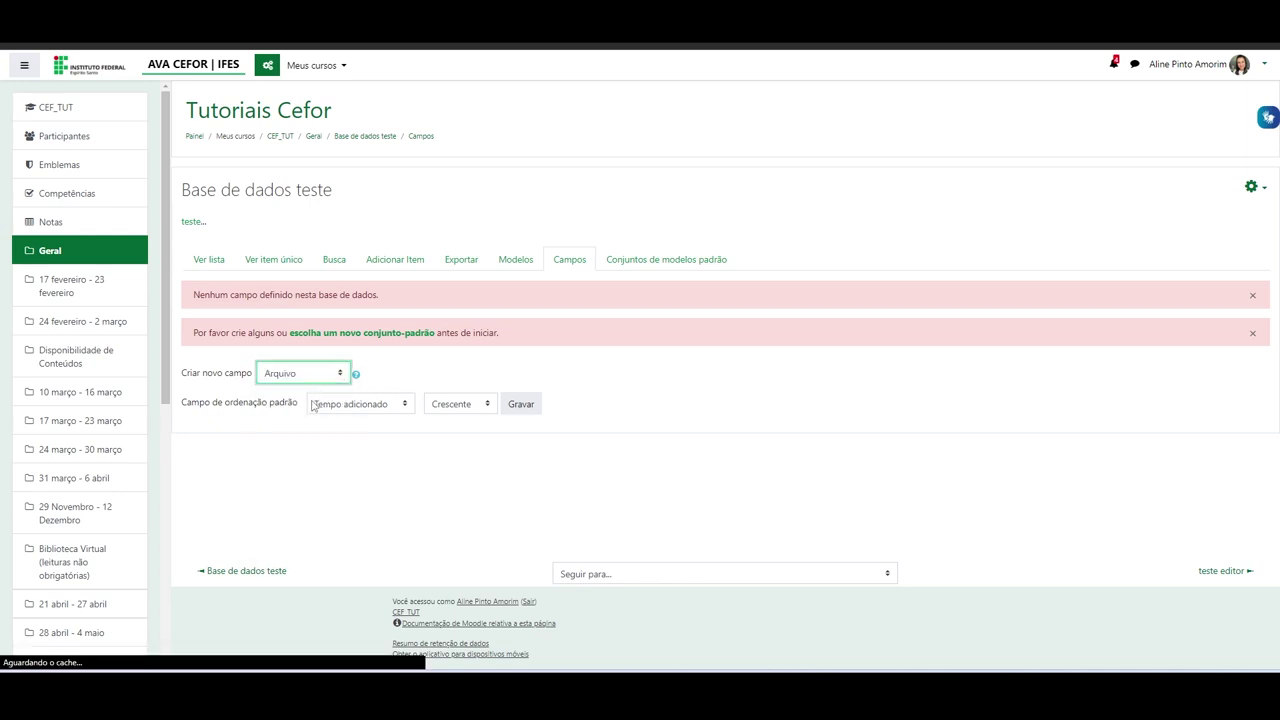
click(573, 331)
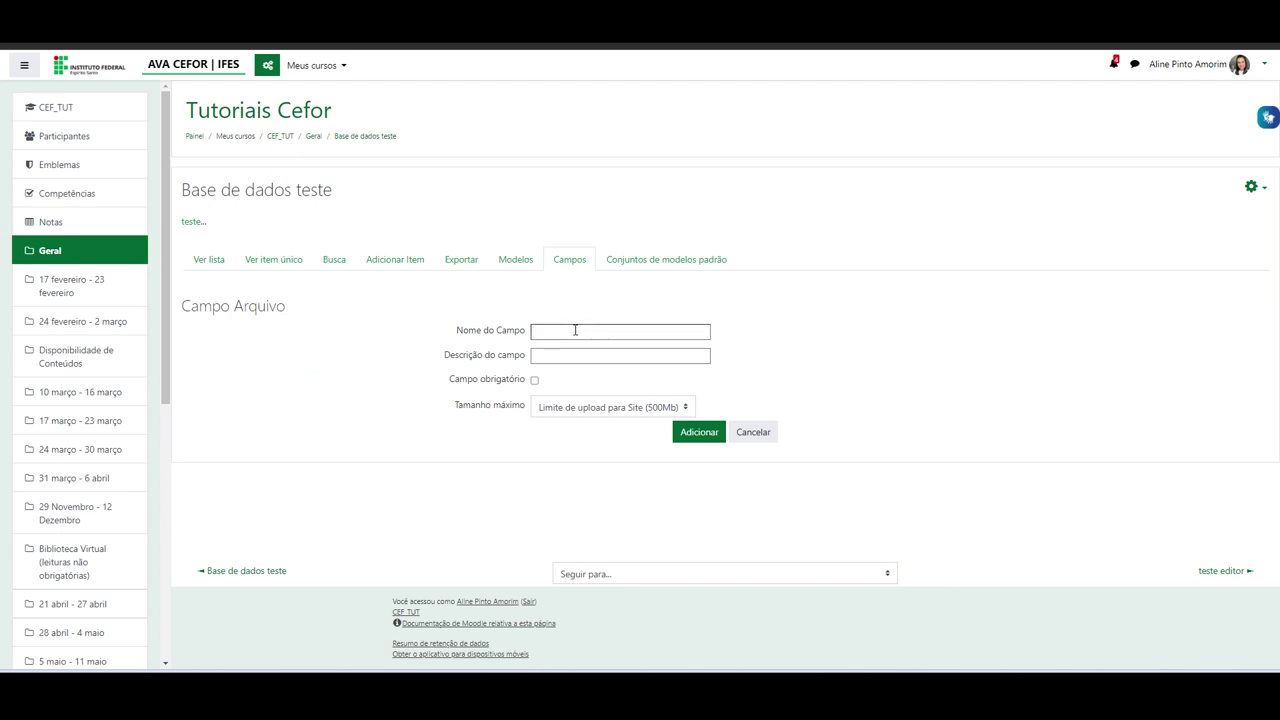
text(Arquivo)
click(535, 381)
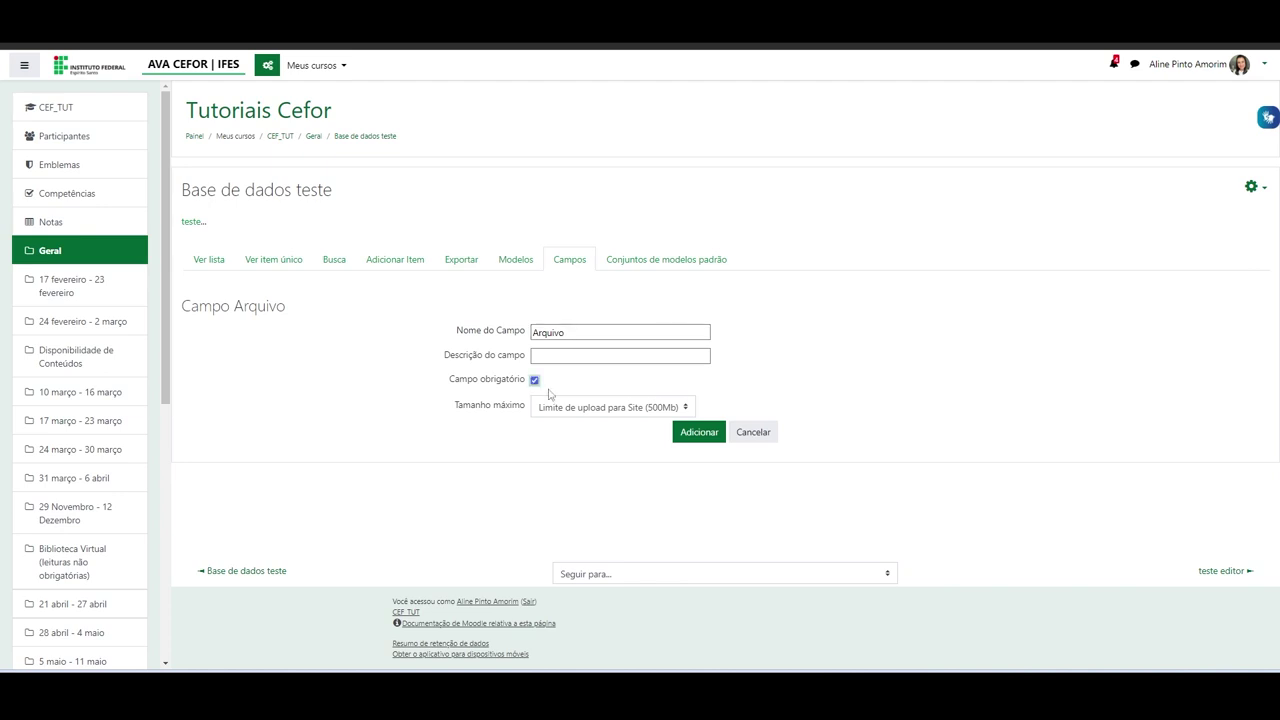
click(709, 433)
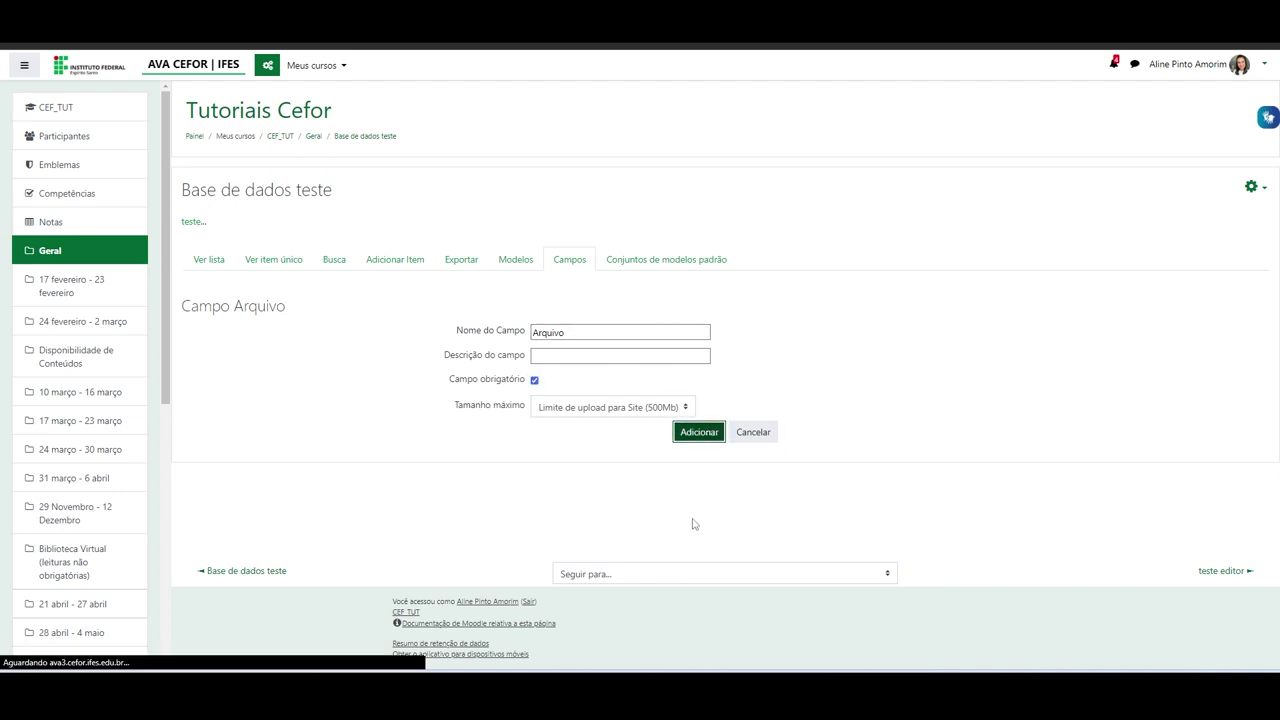
Step: Add a required Botão de rádio field named "escolha o nível" with the options Fundamental, Médio and Superior, one per line
click(341, 408)
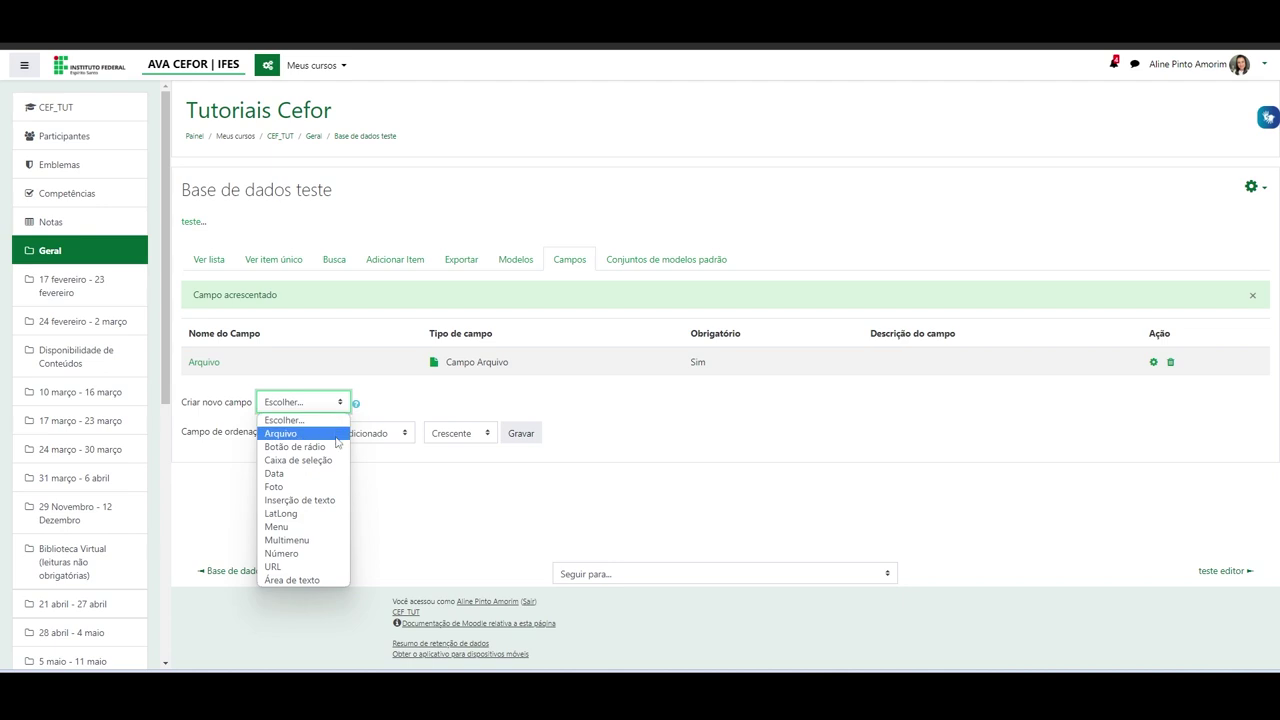
click(321, 447)
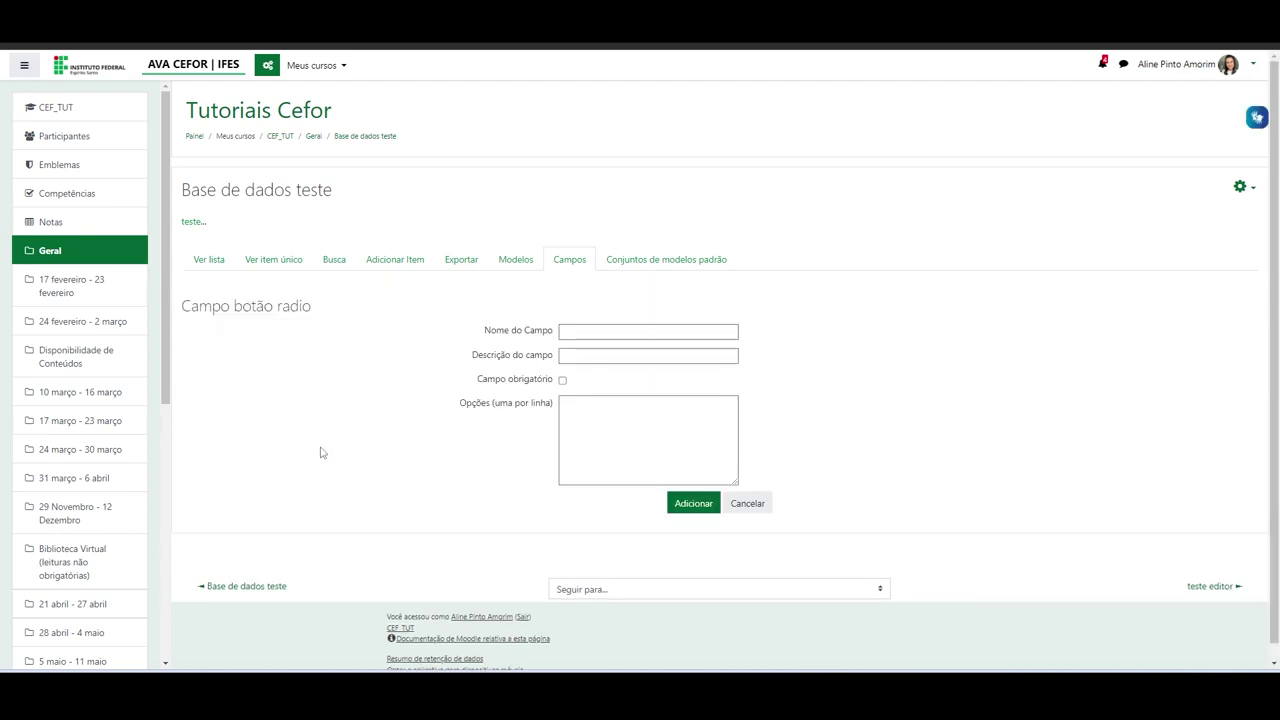
click(588, 329)
text(olha)
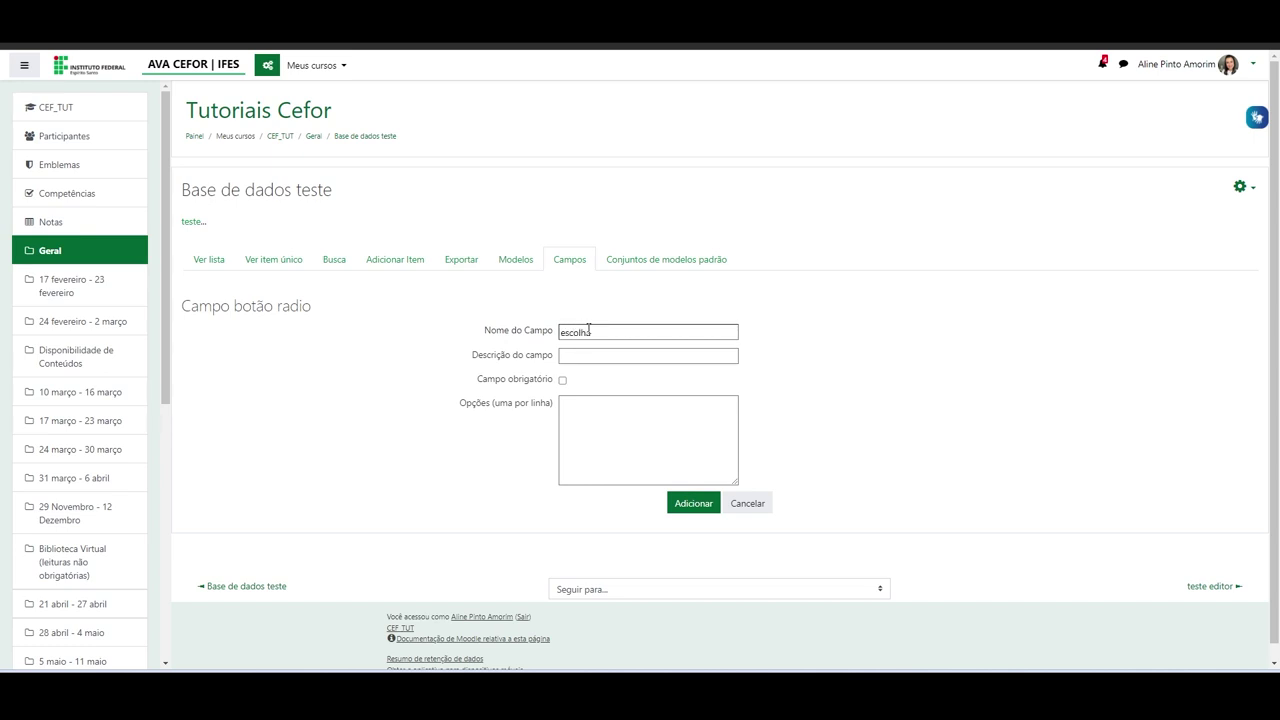
text( o nível)
click(586, 410)
text(Fundamental)
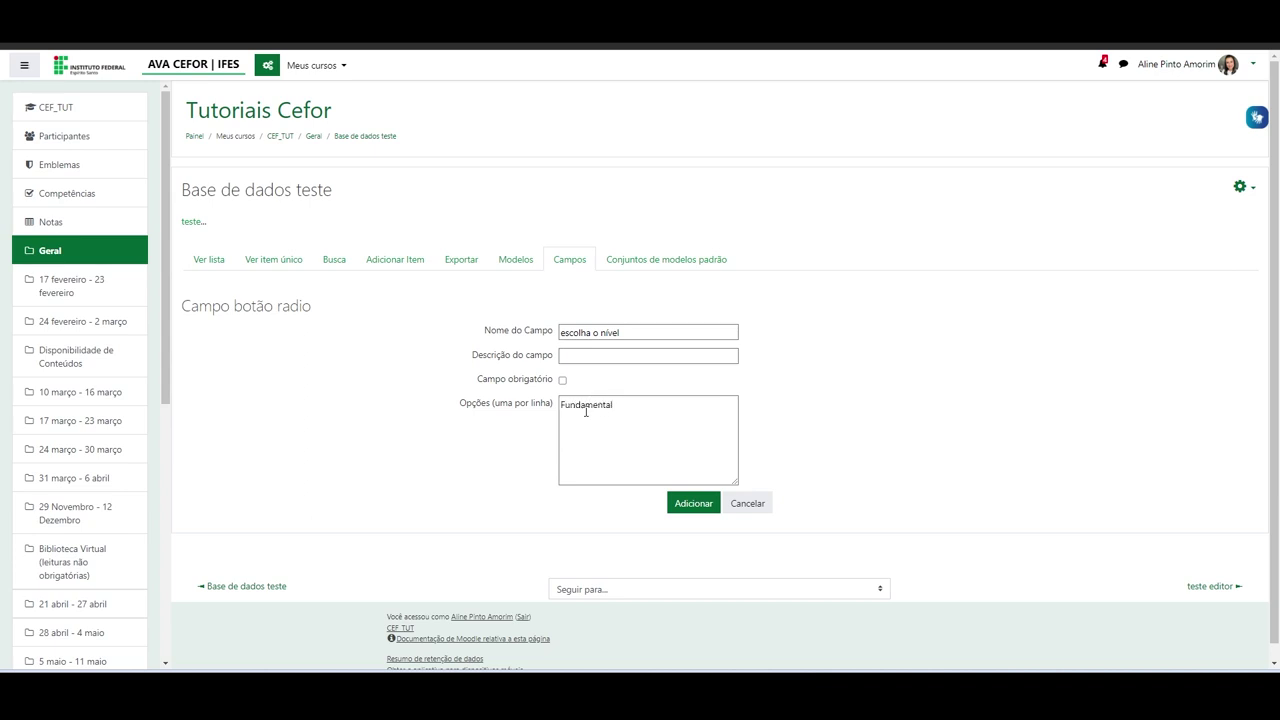
key(Return)
text(Médio )
text(Superior)
click(562, 380)
click(703, 506)
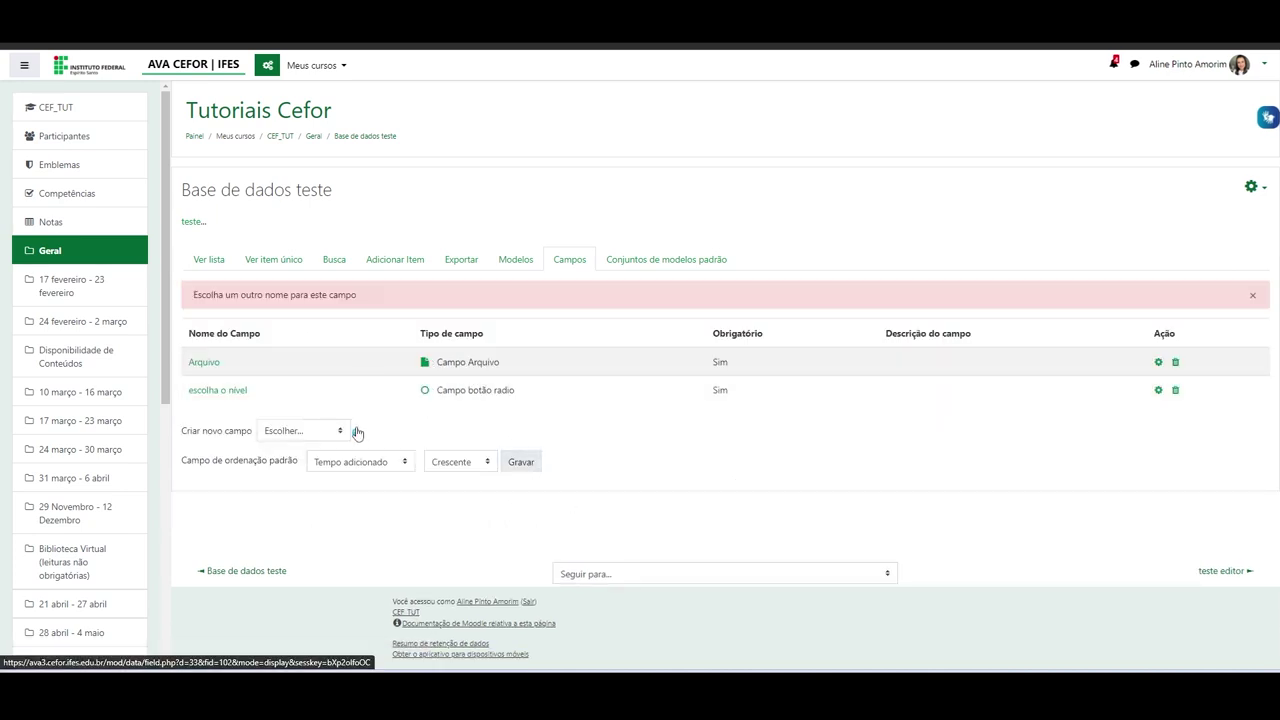
Step: Add a required Caixa de seleção field named "escolha a modalidade" with the options EaD and Presencial, one per line
click(345, 432)
click(320, 489)
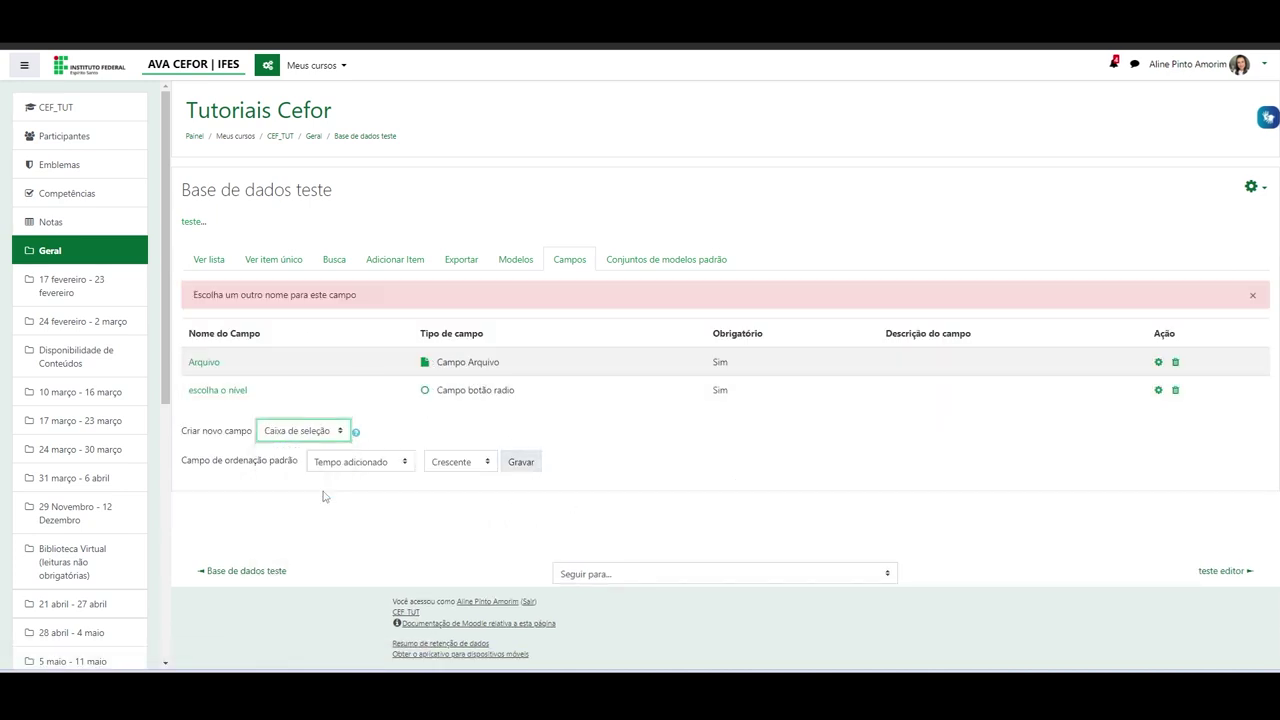
click(570, 331)
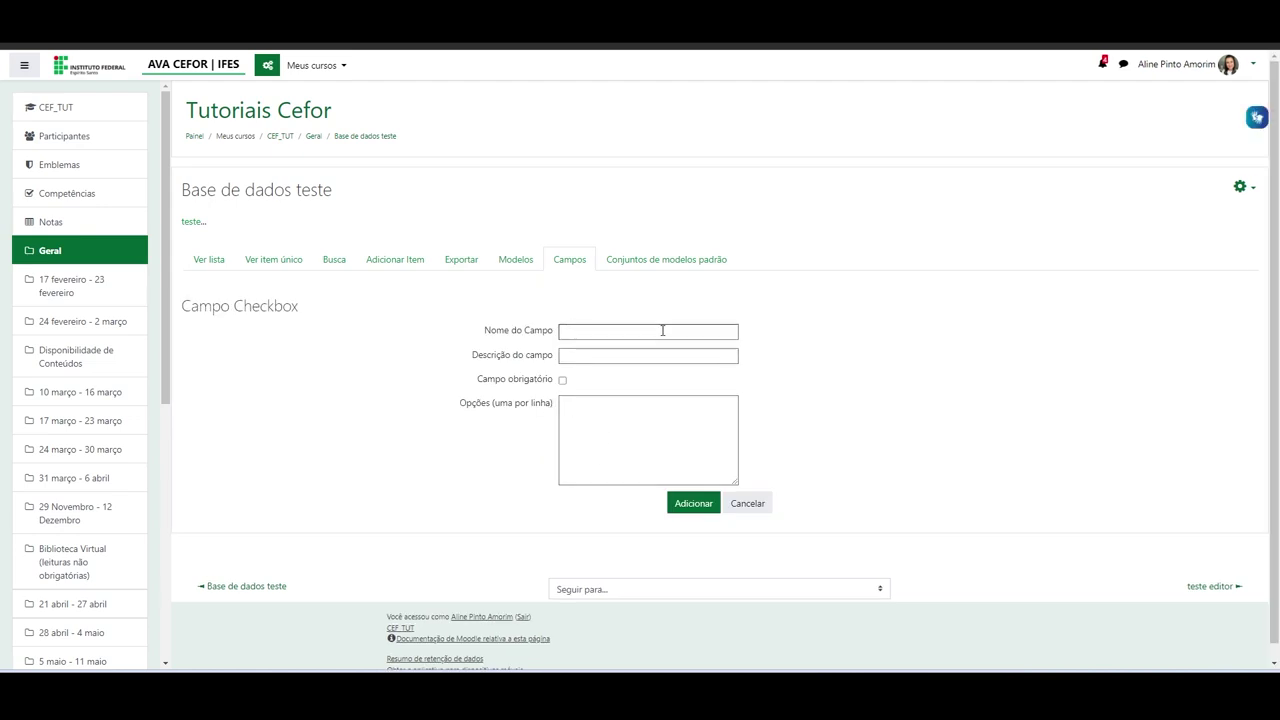
text(escolha a modalidade)
click(562, 380)
click(582, 420)
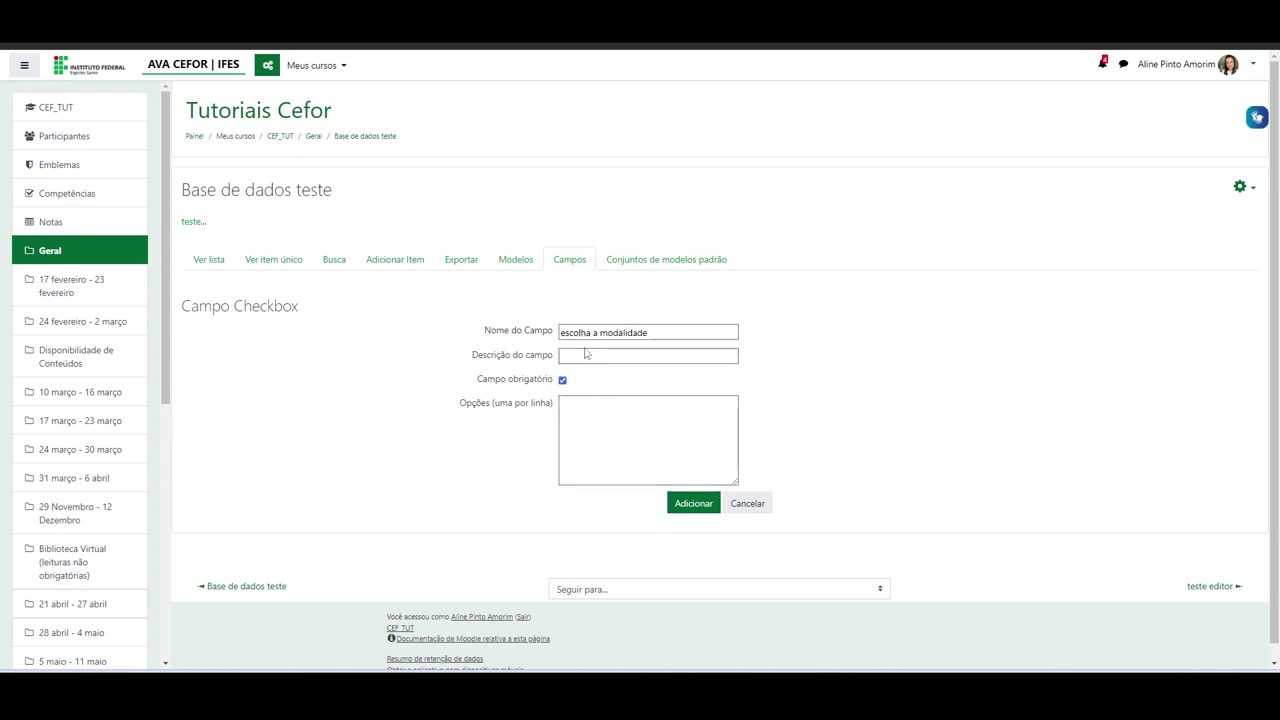
click(600, 400)
text(EaD)
key(Return)
text(Presencial)
click(691, 504)
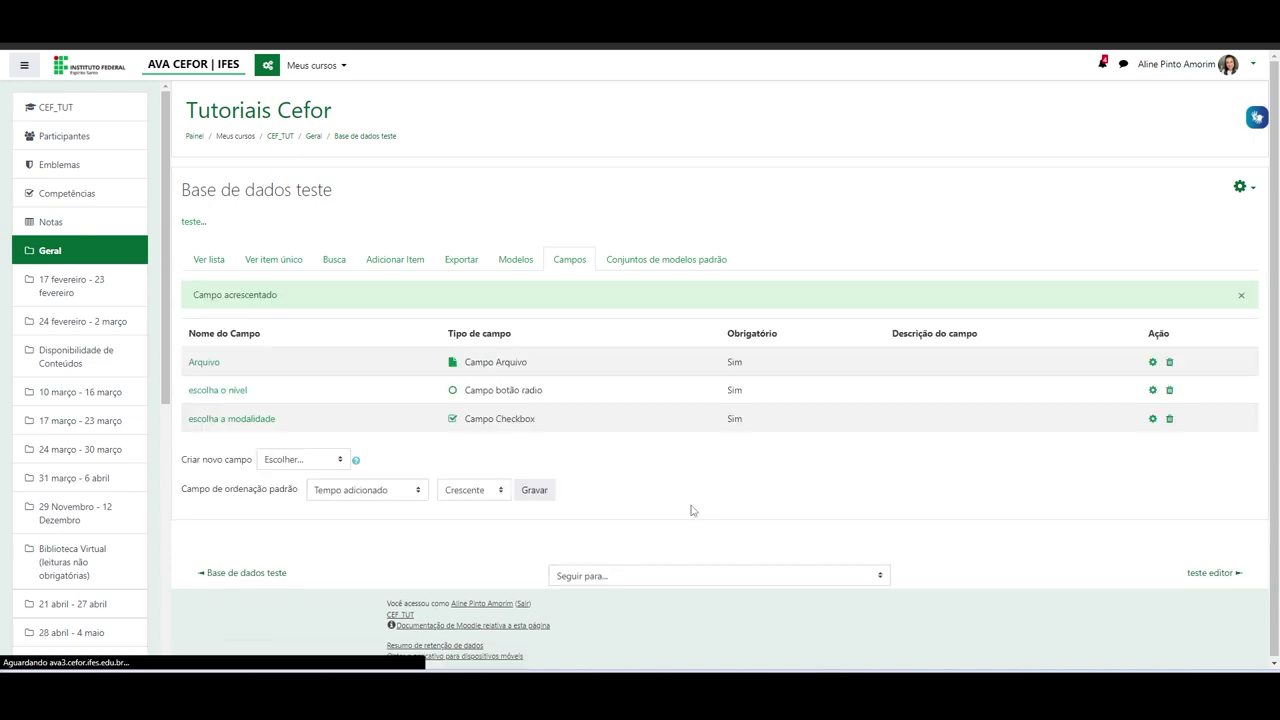
Step: Add a Data field named "Data de aplicação" without a description
click(342, 462)
click(318, 532)
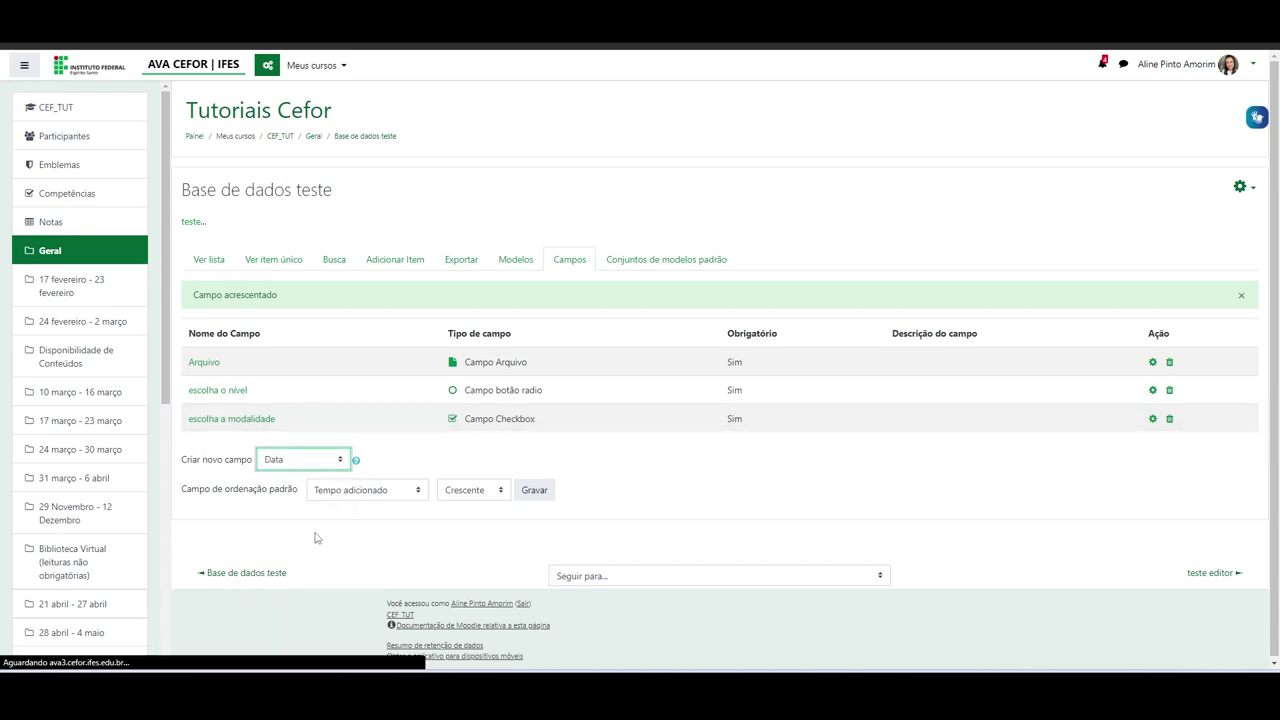
click(546, 333)
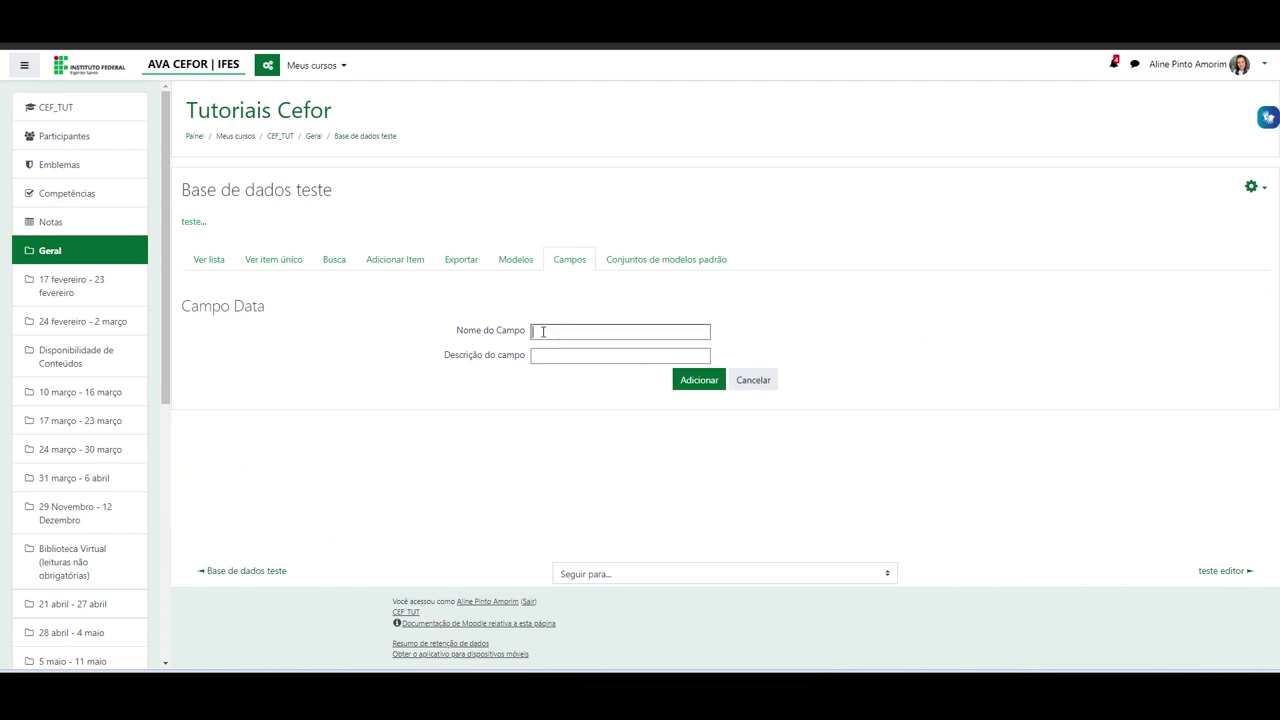
text(Data de aplicação)
click(697, 381)
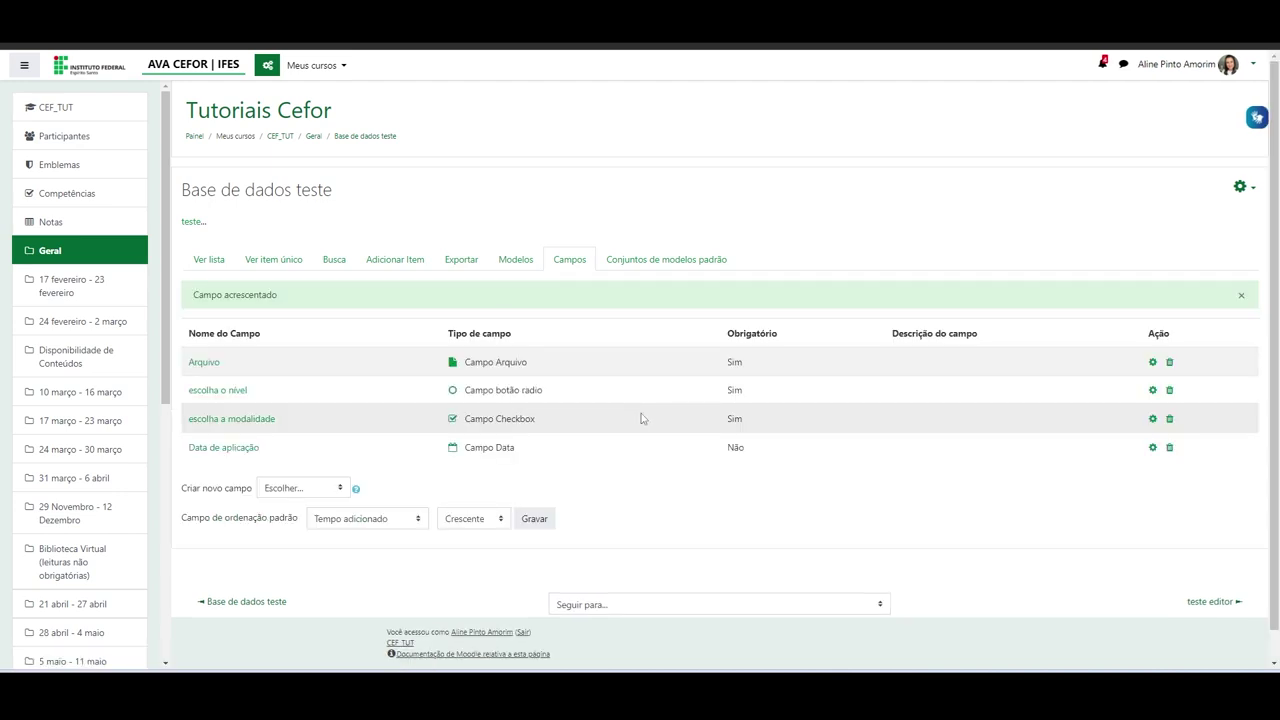
Step: Check the available field types and save the default sort order as Tempo adicionado, Crescente
click(341, 489)
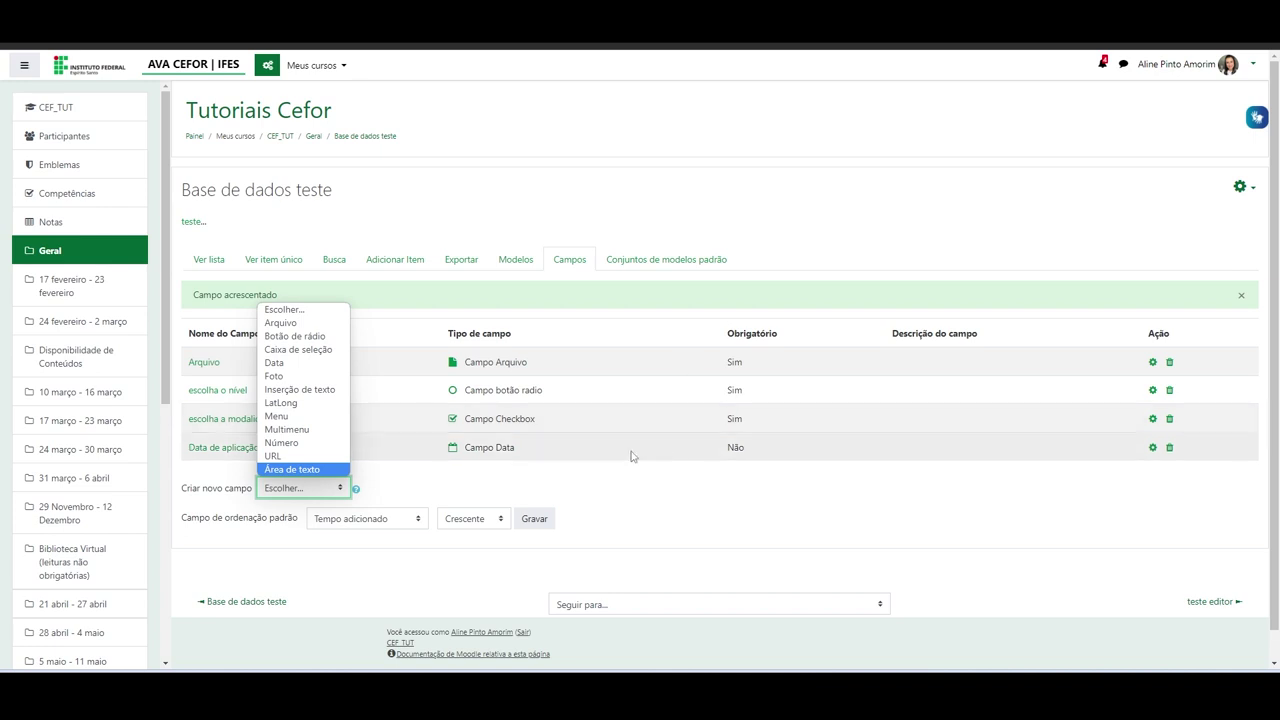
click(628, 495)
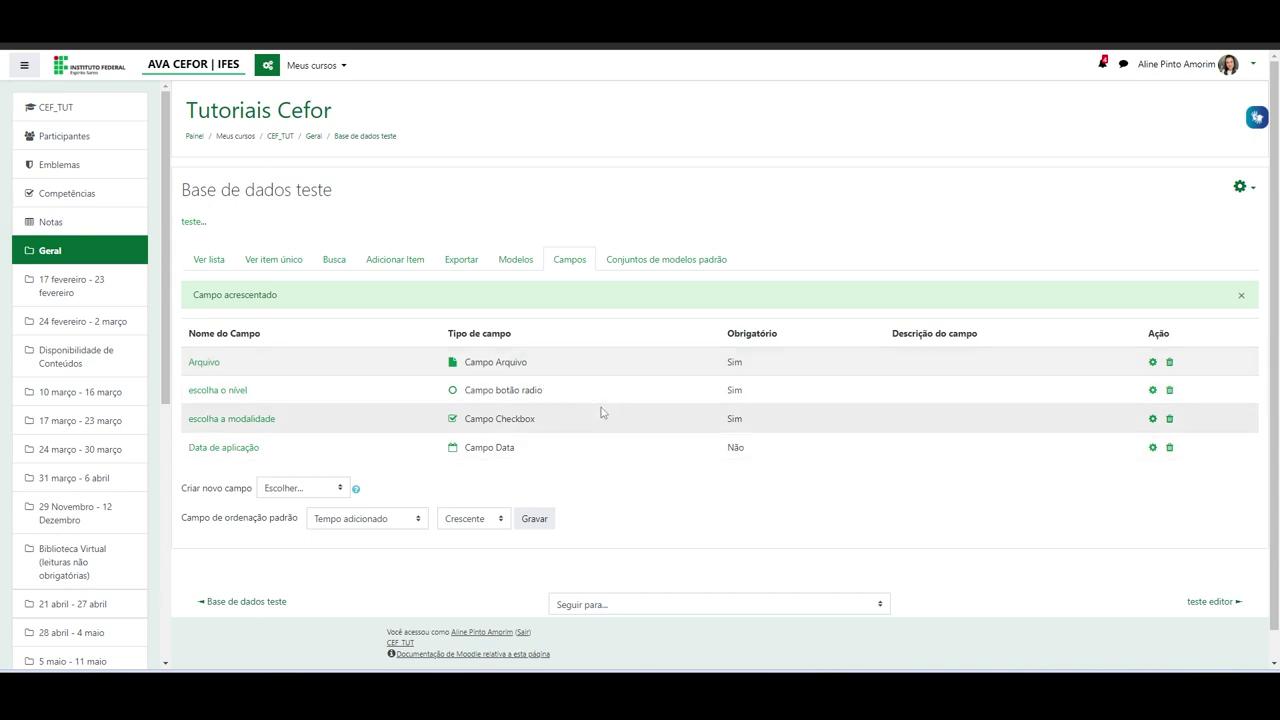
click(533, 518)
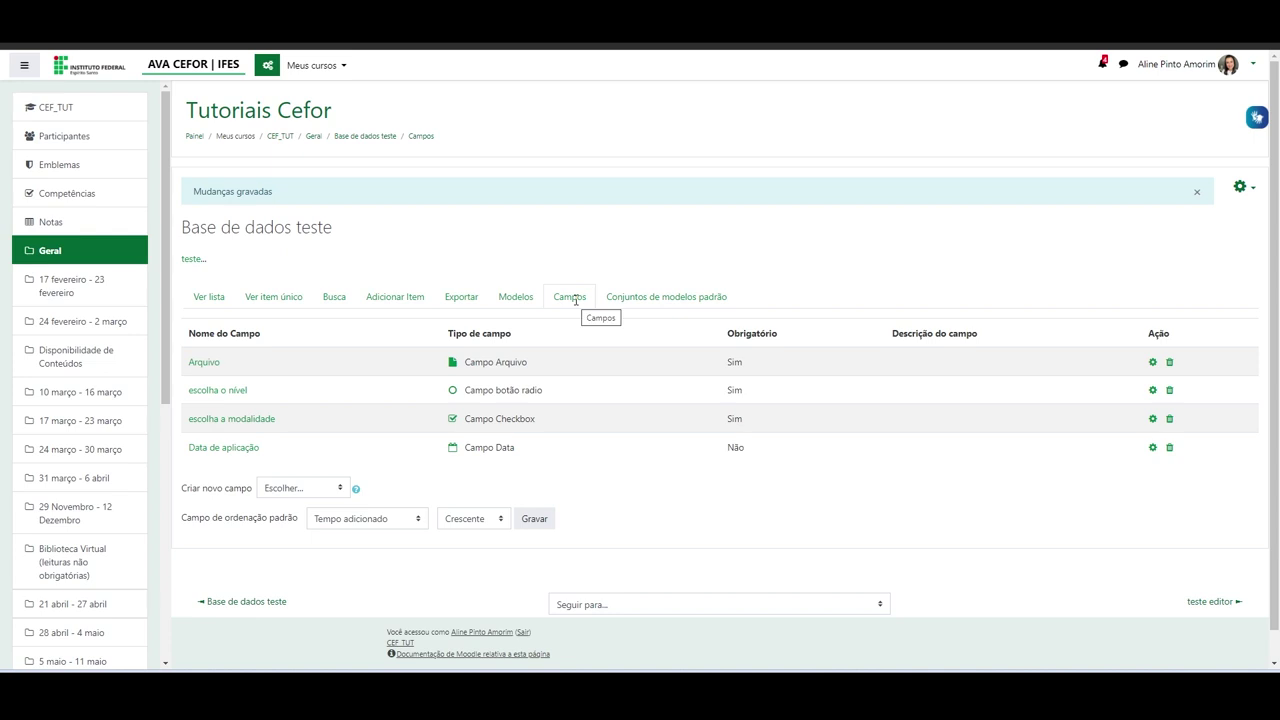
Step: Show the new database's single item template, and open the course's earlier "Base de dados teste" in a separate browser tab
click(518, 302)
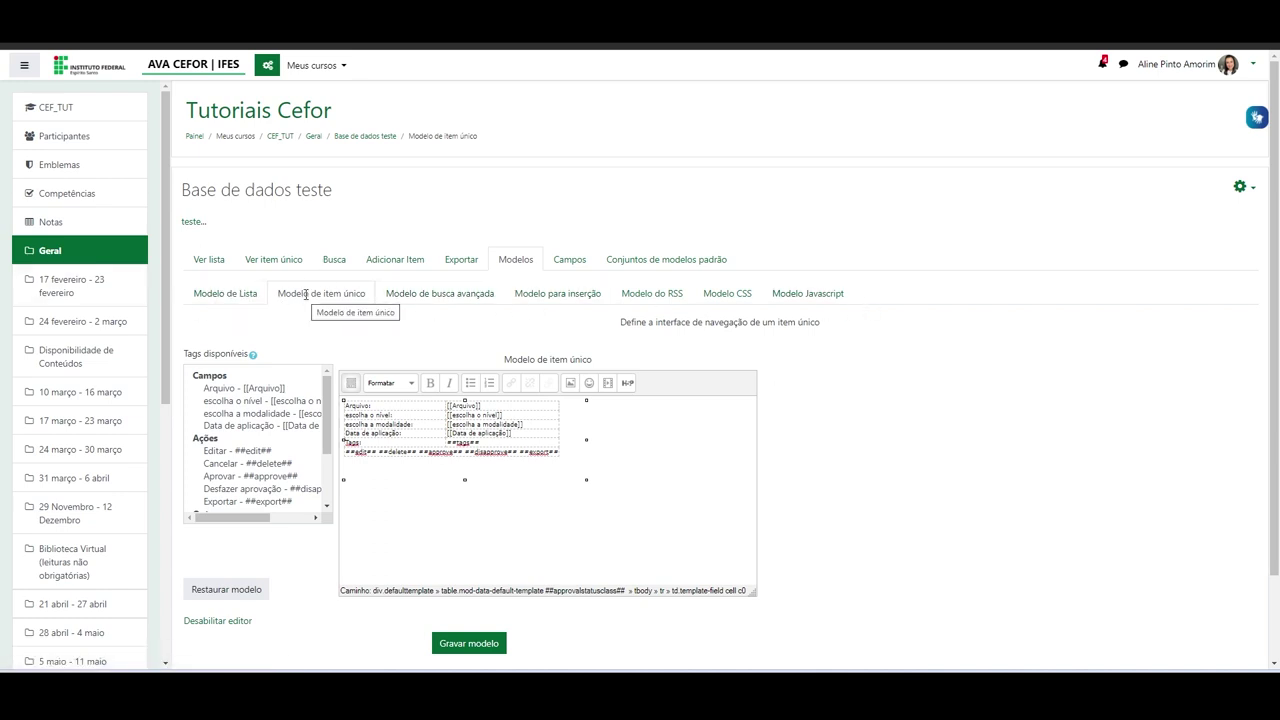
right_click(280, 136)
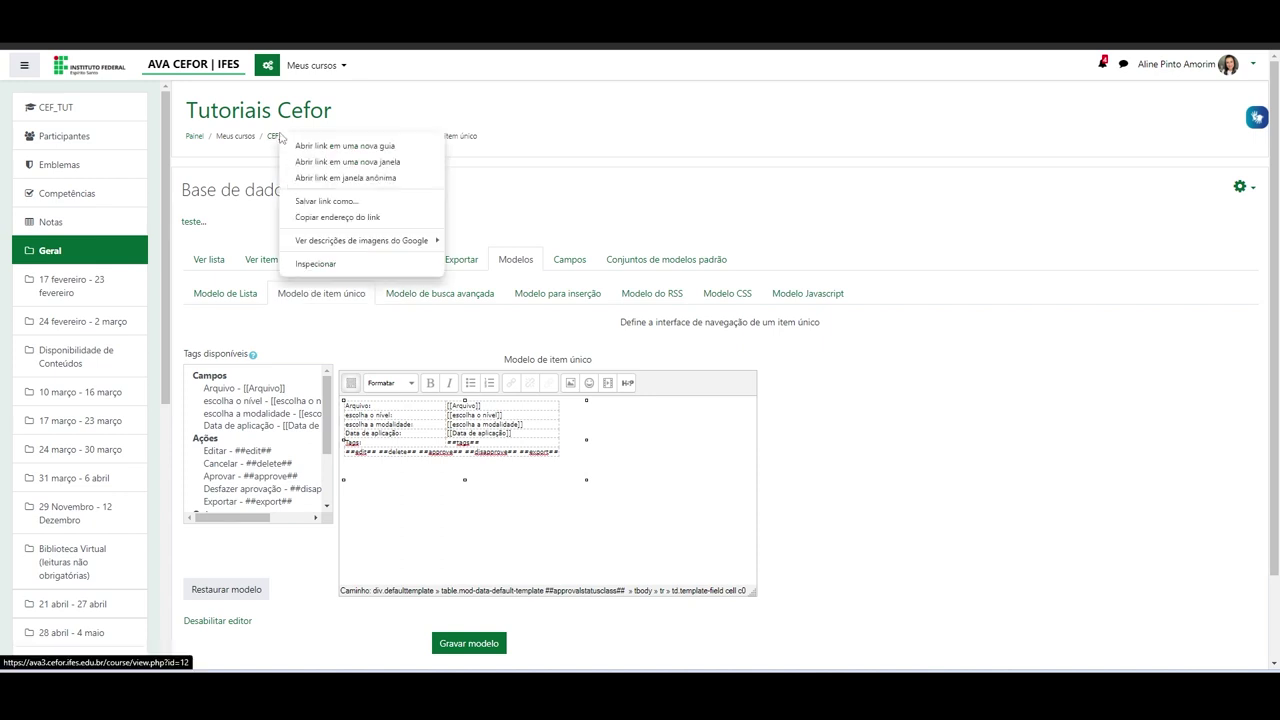
click(313, 147)
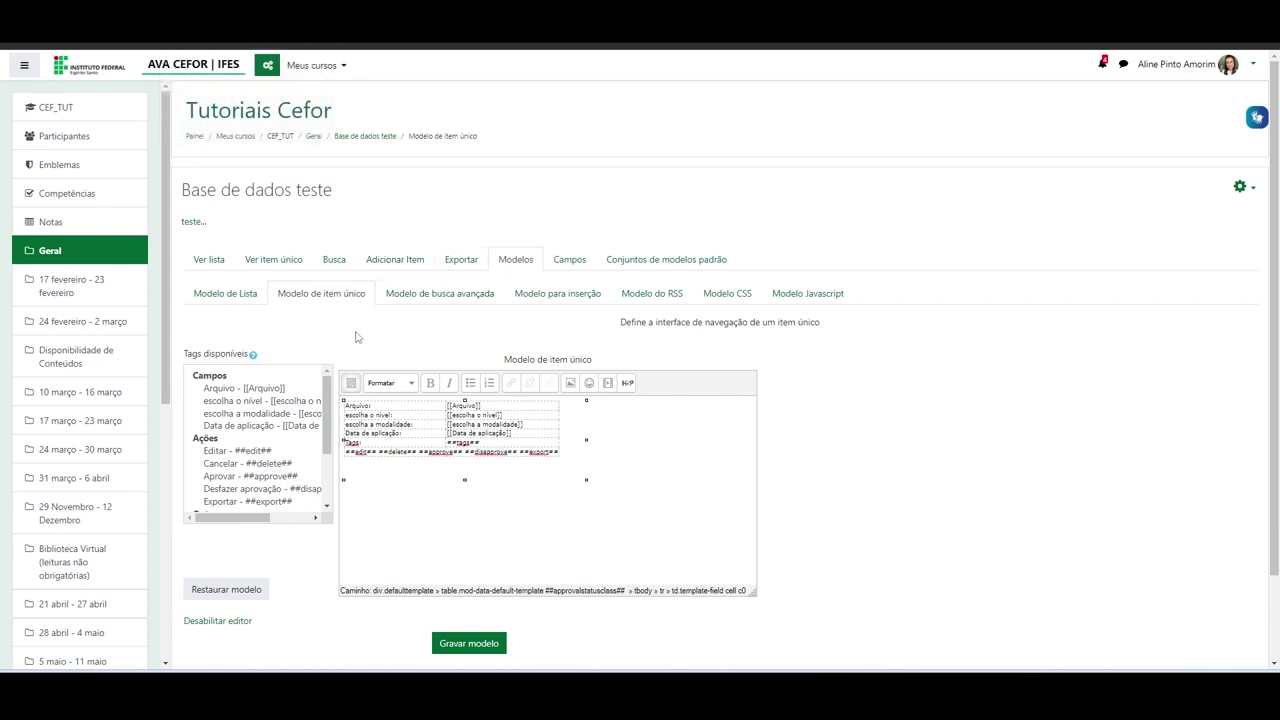
key(ctrl+Tab)
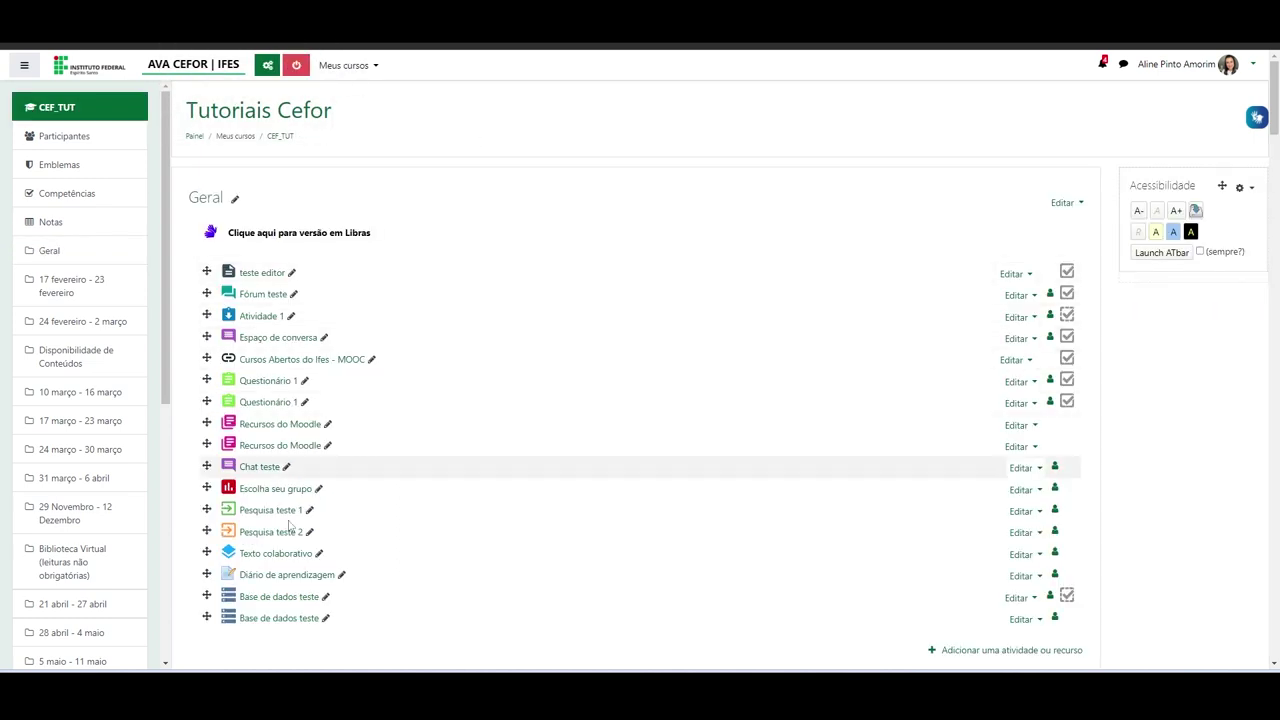
click(279, 596)
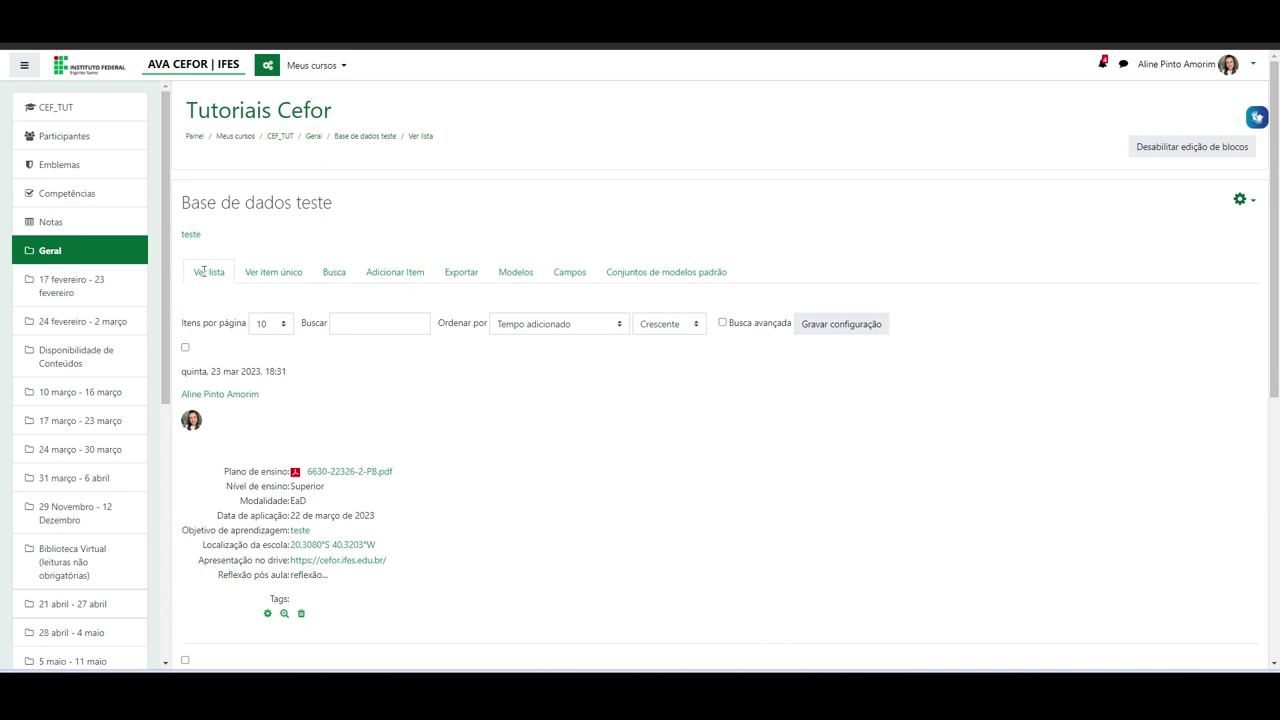
Step: Examine how the submitted entries are laid out in the list view of the earlier database
scroll(358, 400, down, 2)
scroll(361, 401, up, 2)
scroll(361, 401, down, 5)
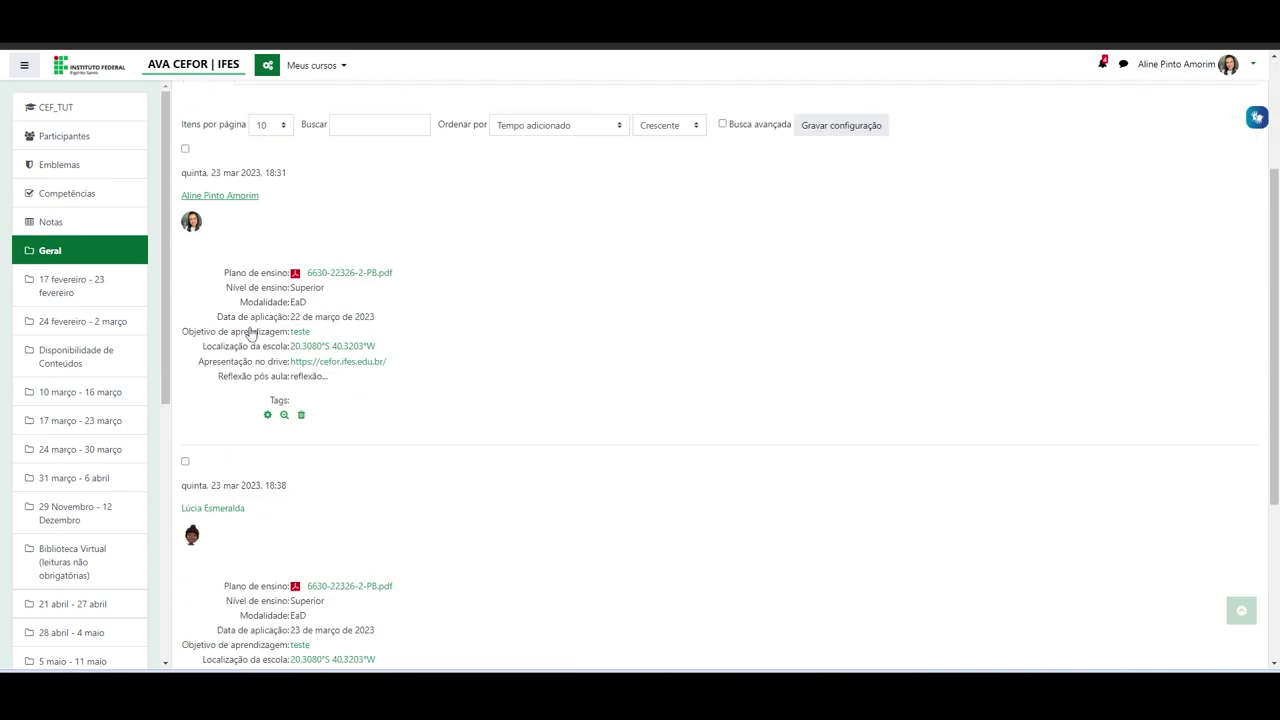
scroll(394, 366, up, 2)
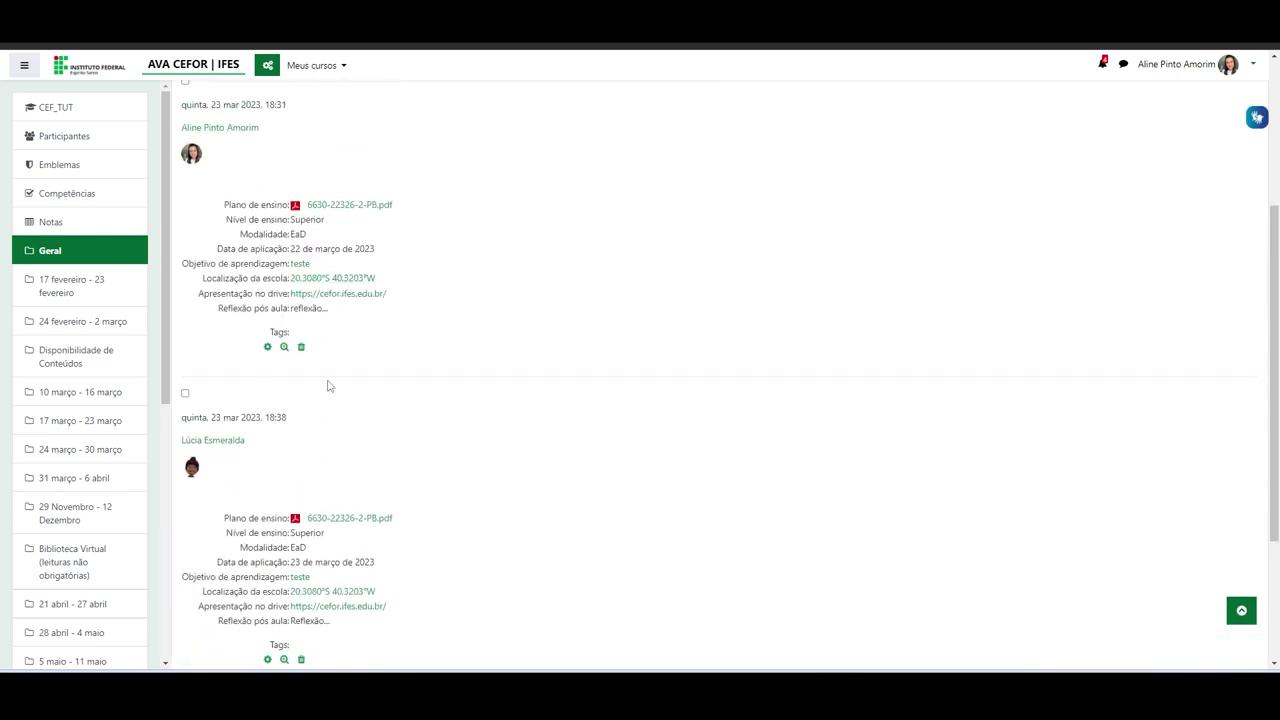
scroll(355, 465, up, 3)
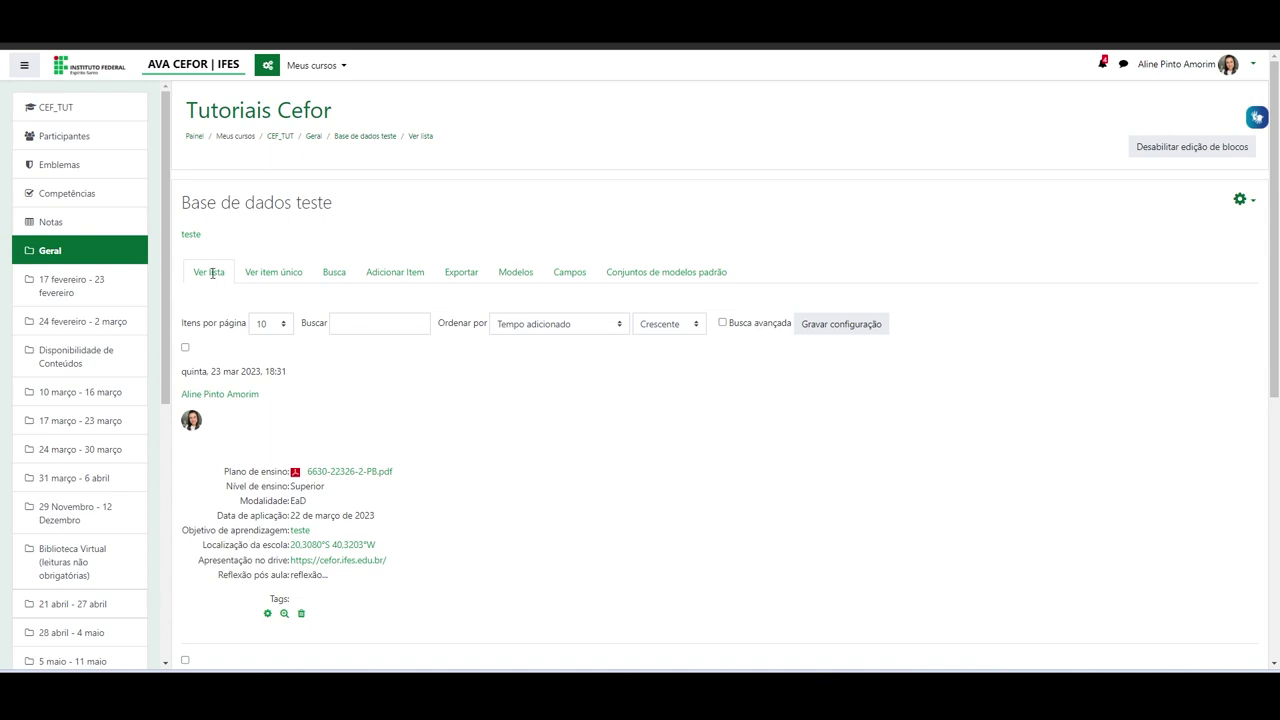
scroll(241, 338, down, 3)
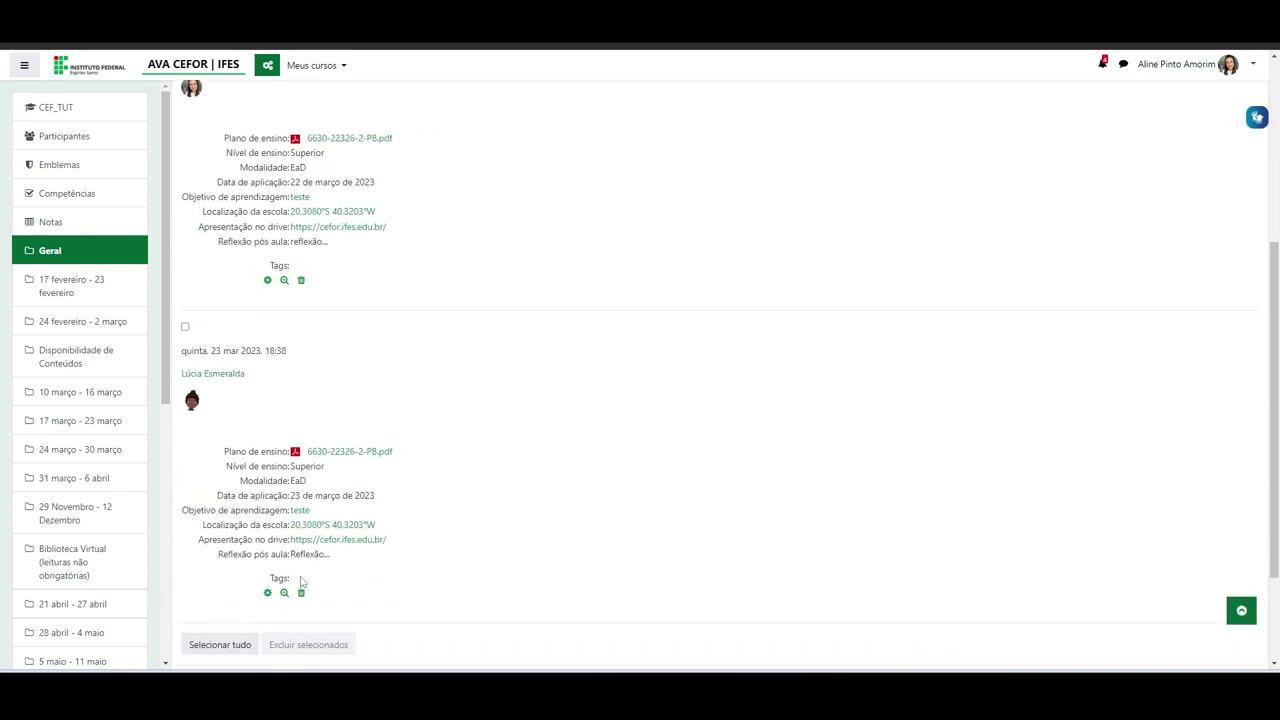
scroll(286, 338, down, 2)
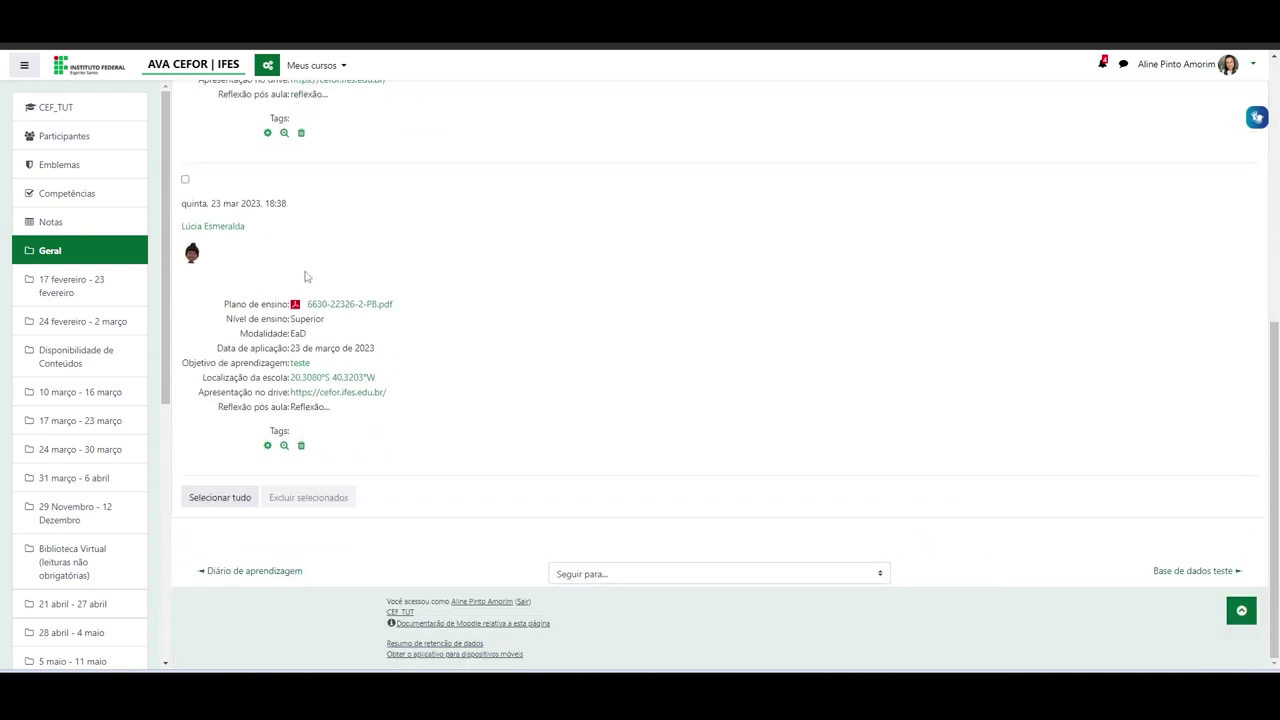
scroll(282, 345, up, 5)
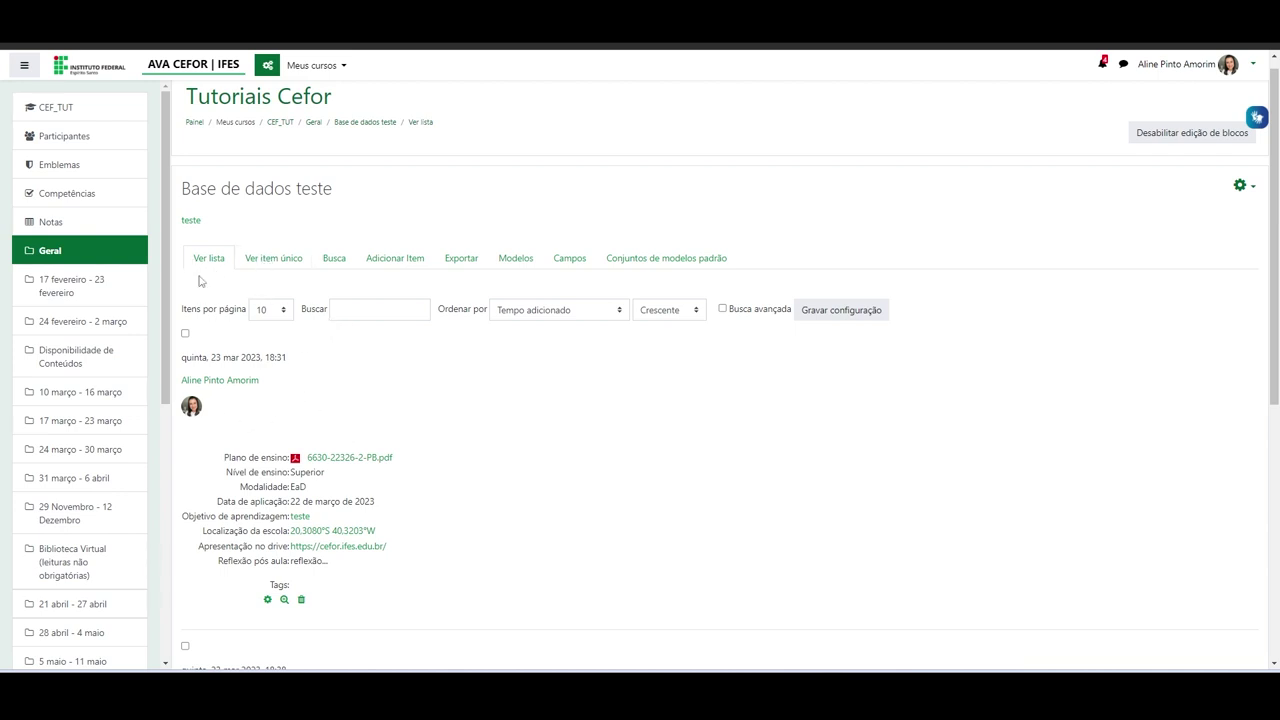
Step: View the second entry of the earlier database as a single item, and return to the new database's single item template
click(262, 258)
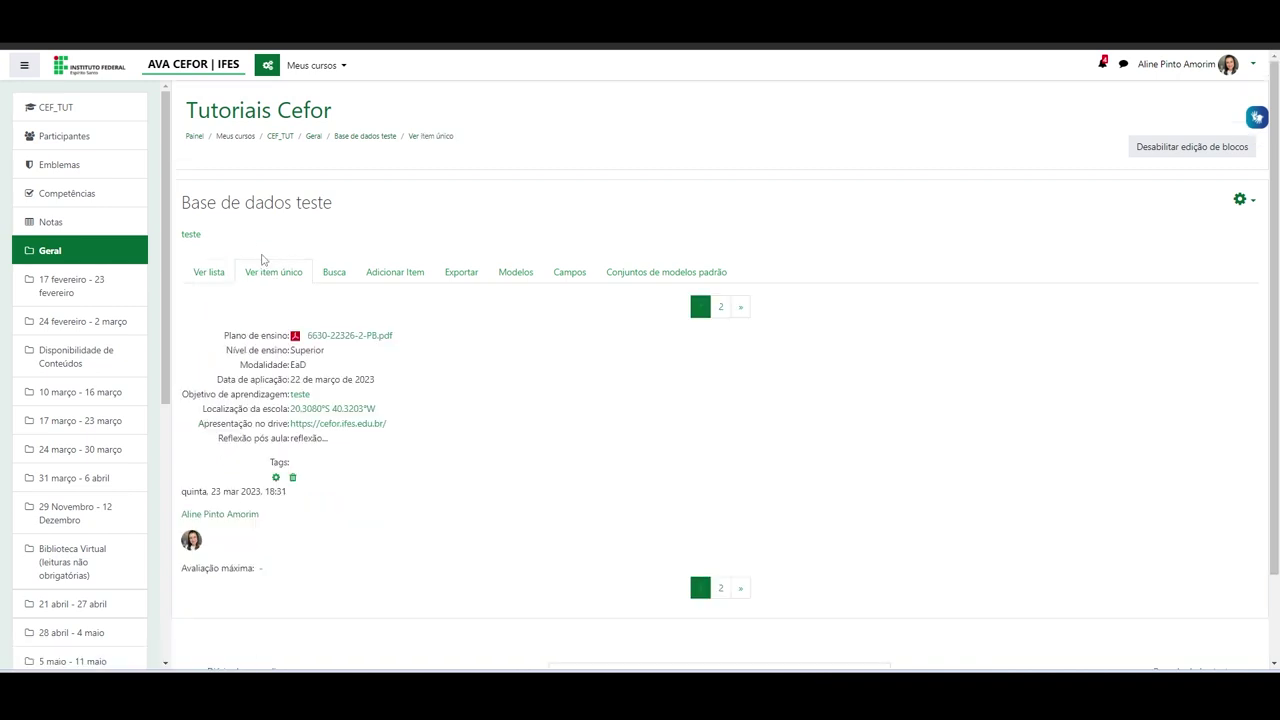
scroll(514, 366, down, 2)
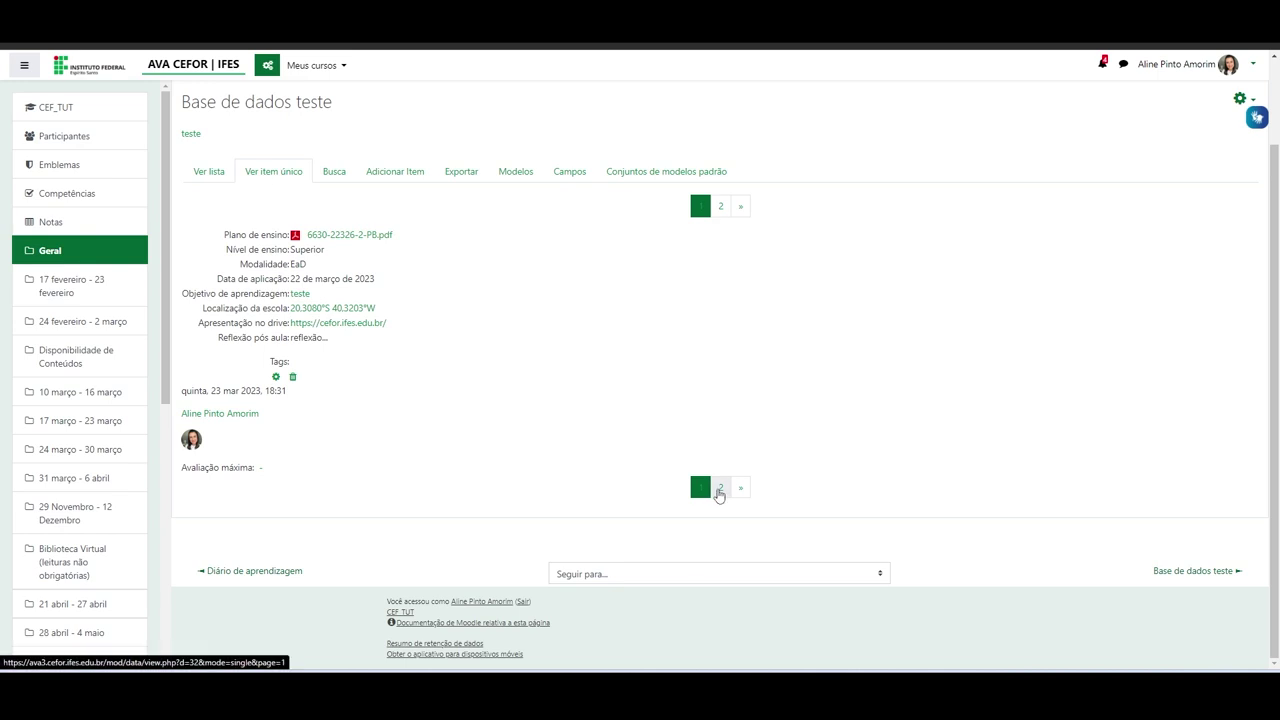
click(720, 487)
scroll(478, 415, down, 1)
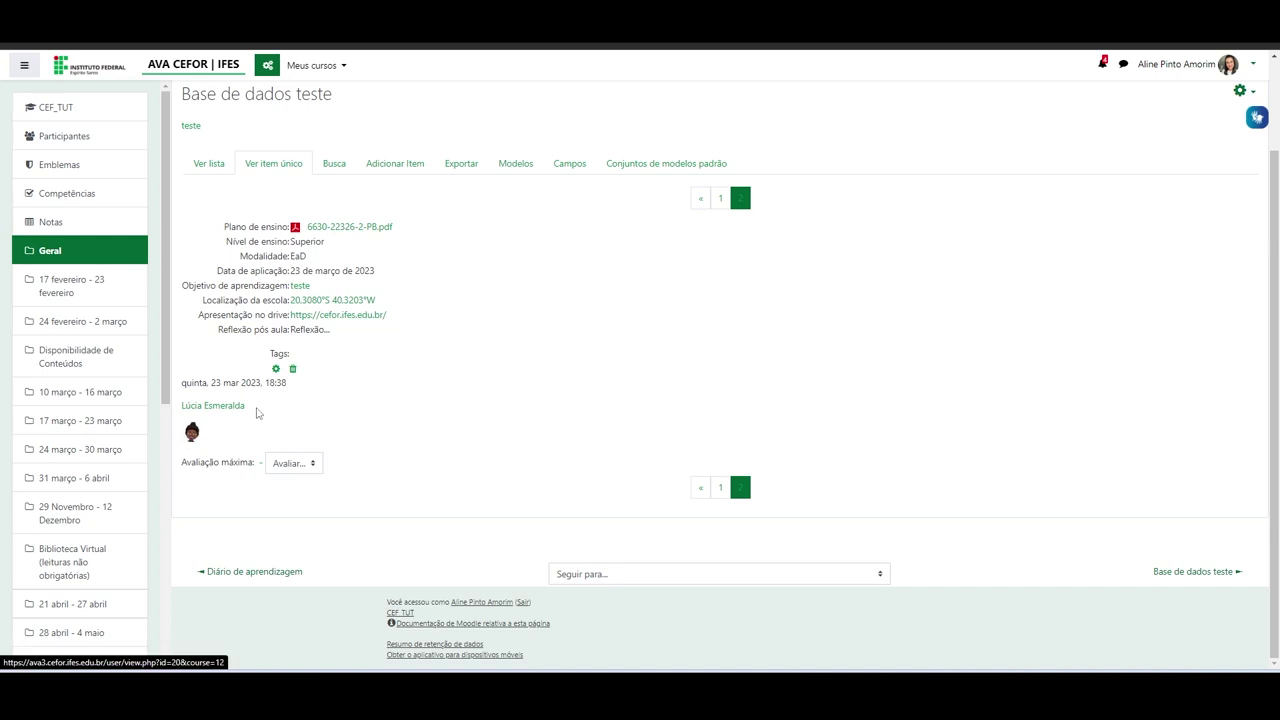
click(515, 163)
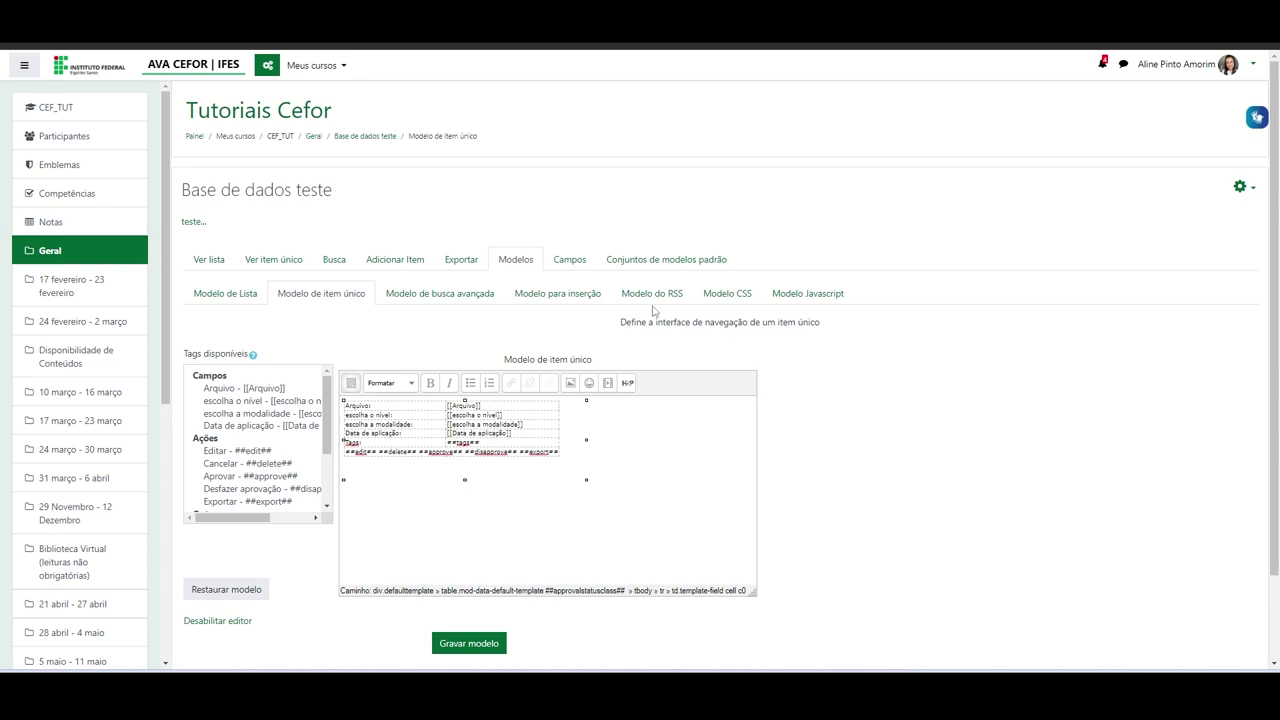
Step: Open the list template and insert the ##timeadded## tag on its own line between ##delcheck## and the repeated item's table
click(231, 294)
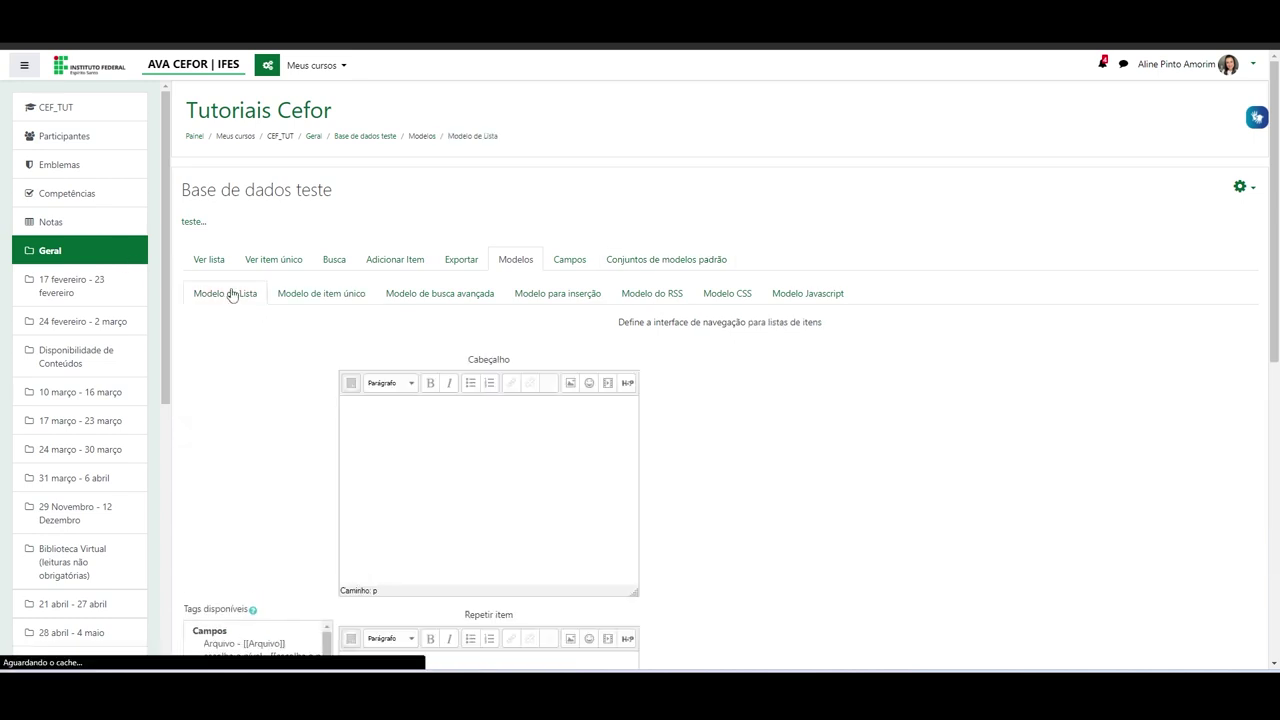
scroll(240, 325, down, 3)
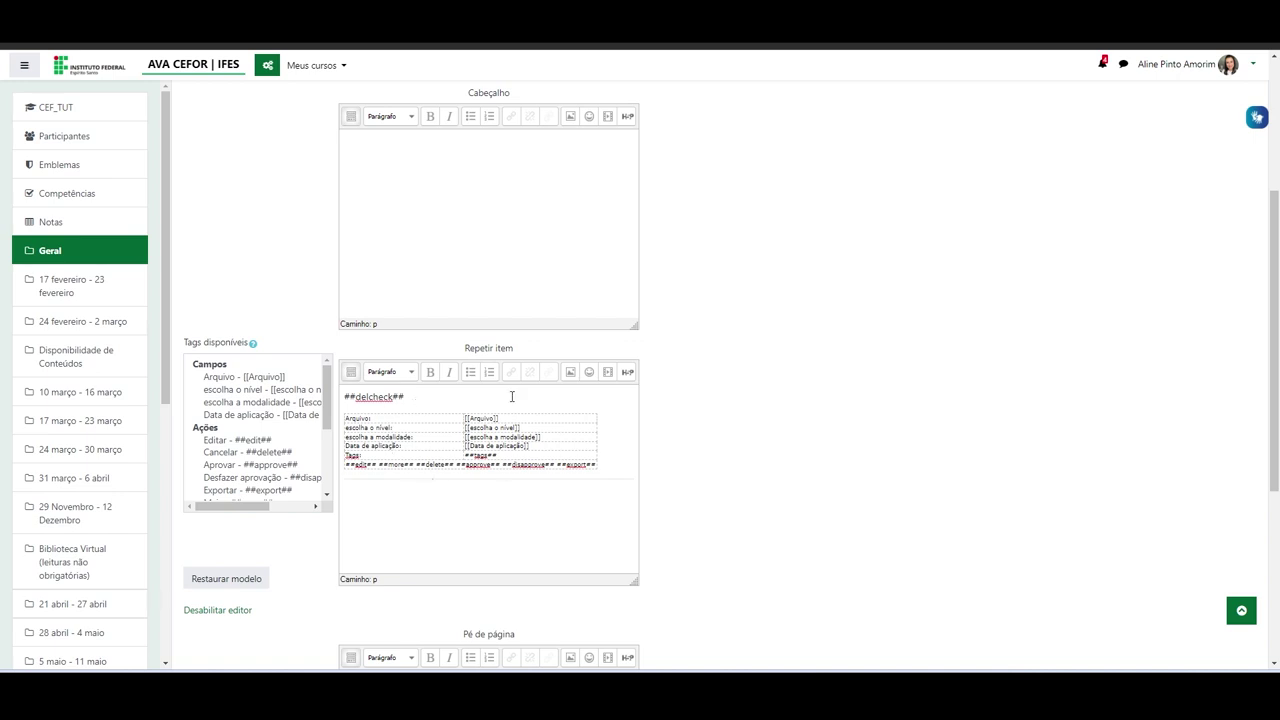
scroll(426, 421, up, 1)
scroll(449, 328, down, 1)
scroll(280, 440, down, 3)
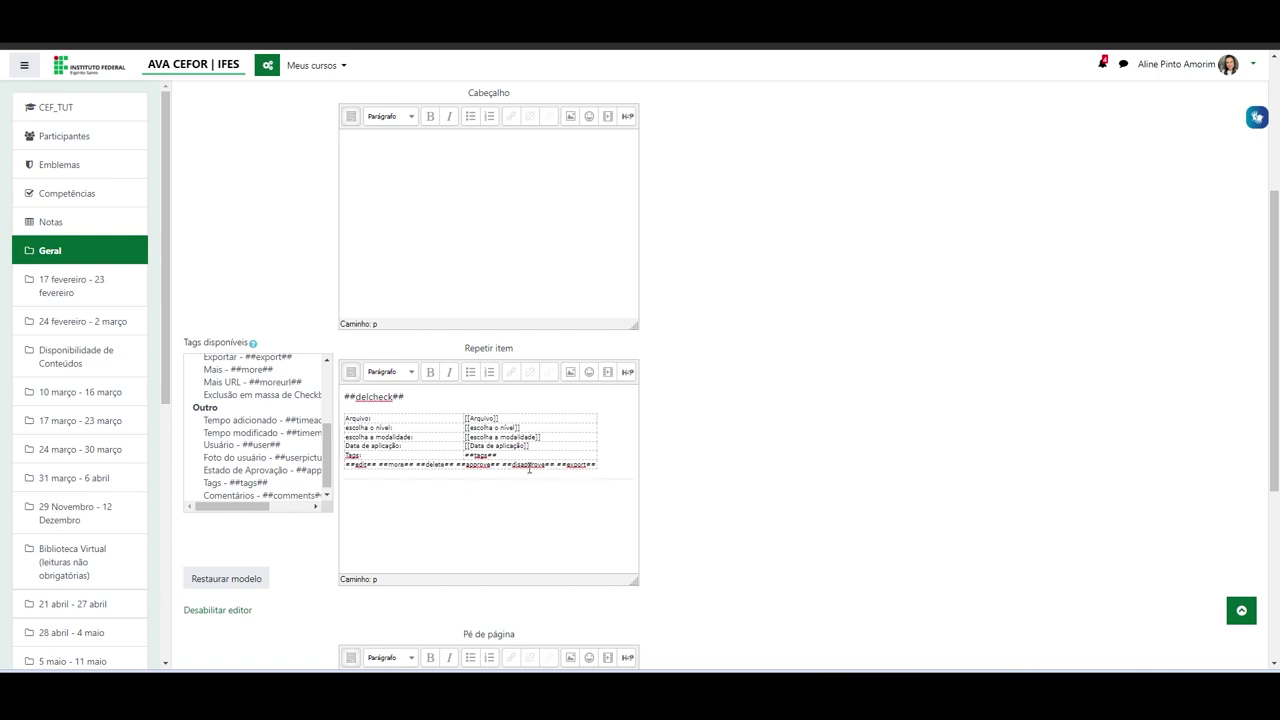
scroll(236, 421, down, 1)
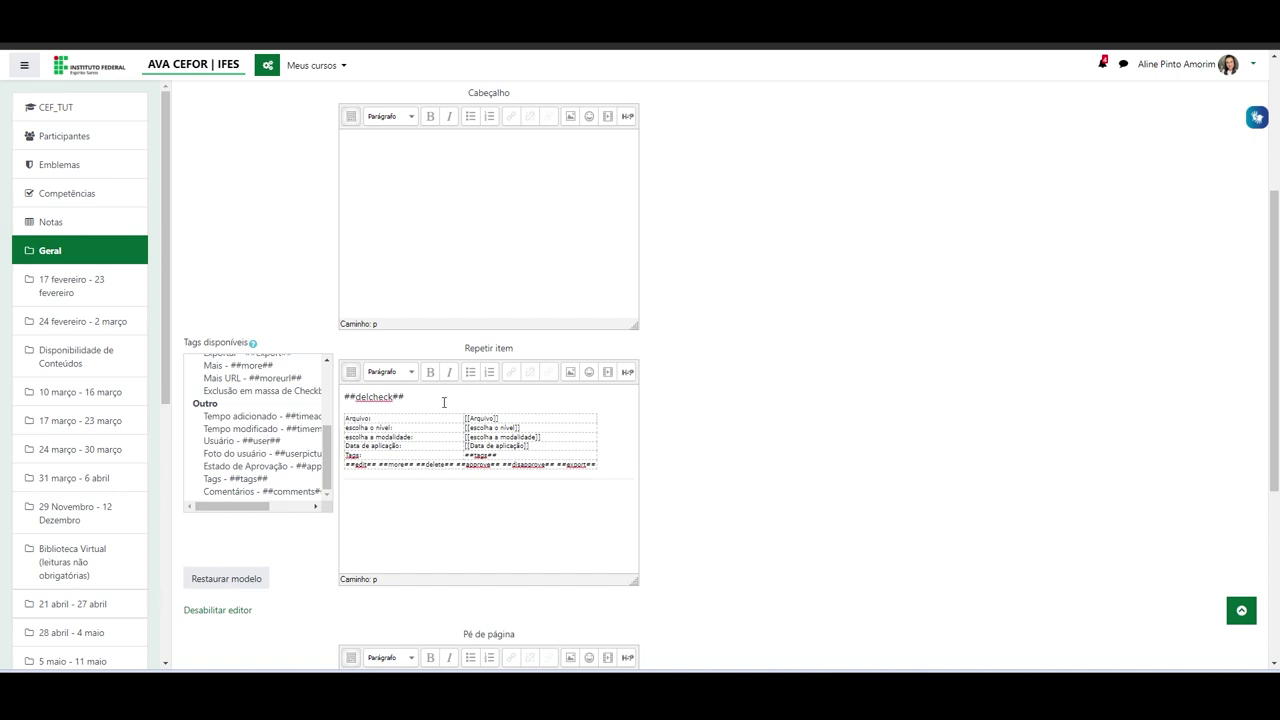
click(384, 498)
key(Return)
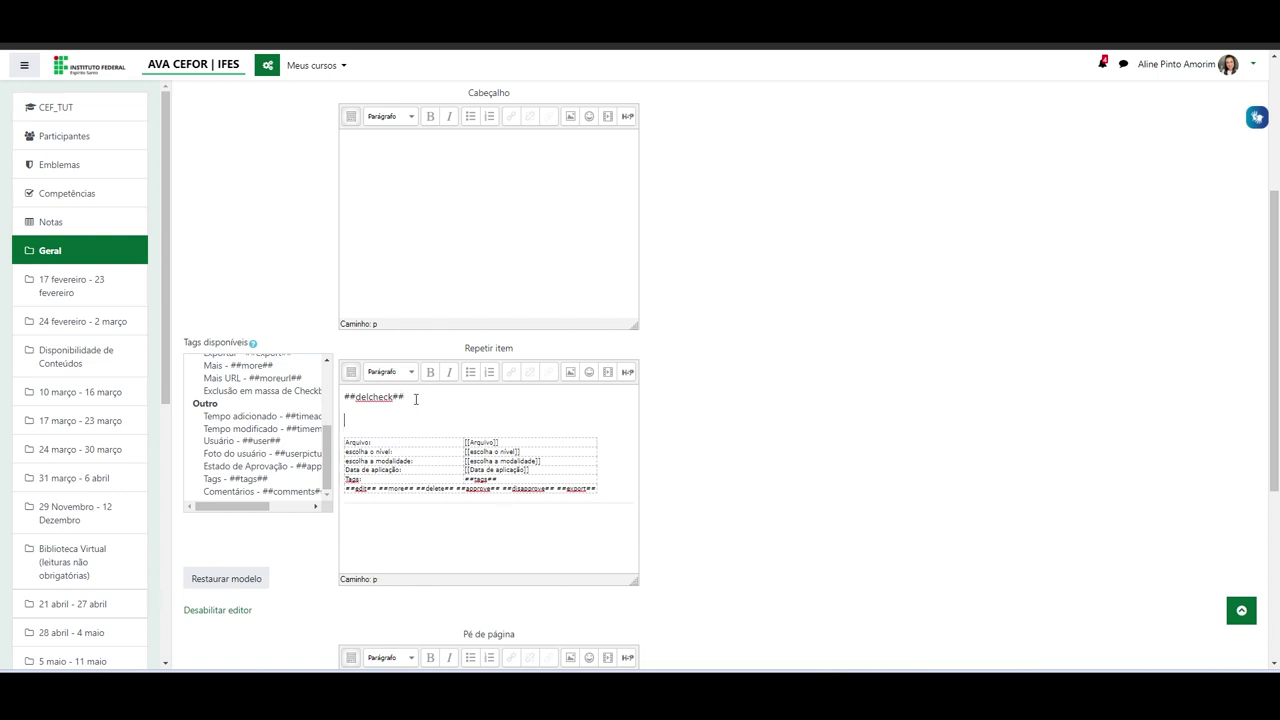
click(265, 421)
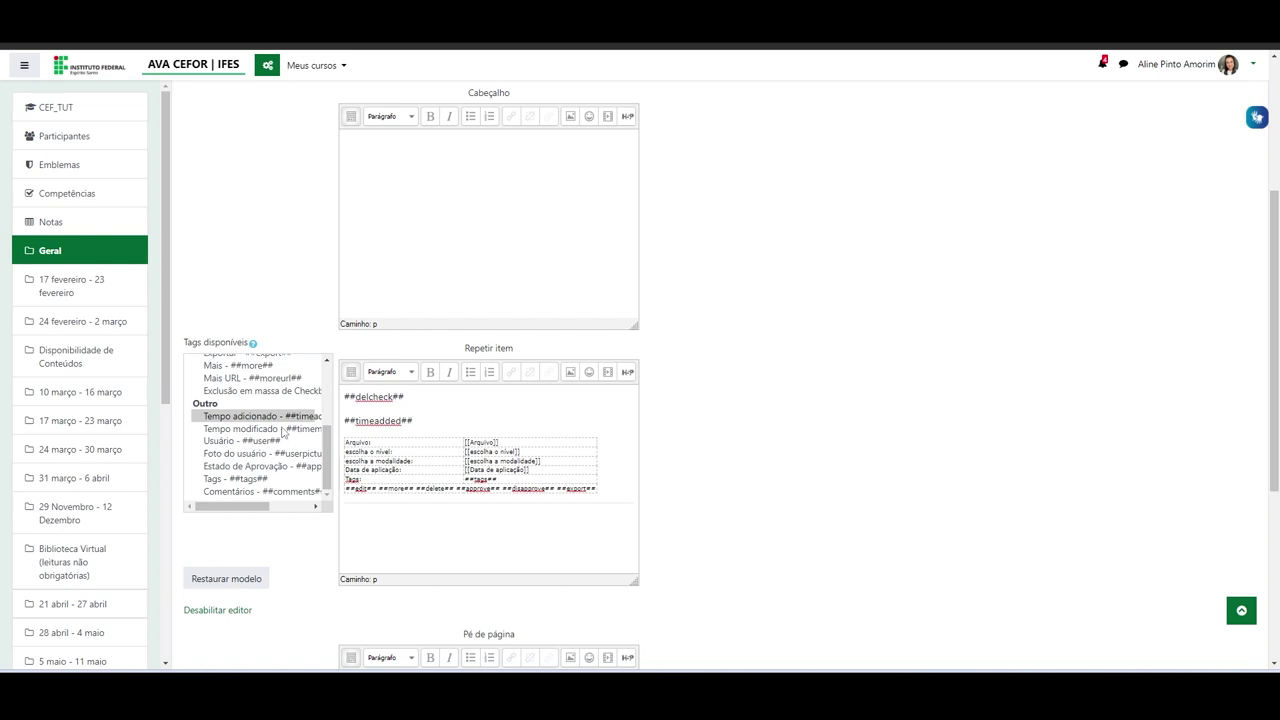
Step: Add the ##user##, ##userpicture## and ##comments## tags on separate lines below ##timeadded## in the repeated item
key(Return)
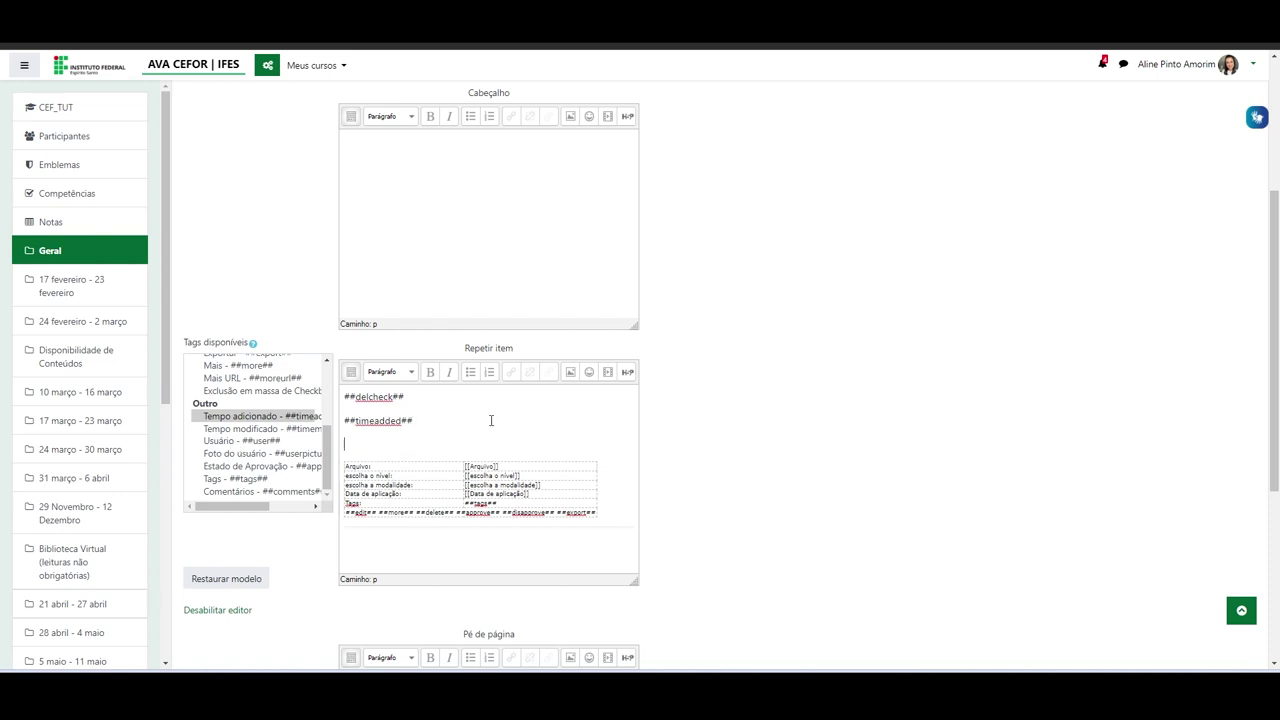
click(218, 442)
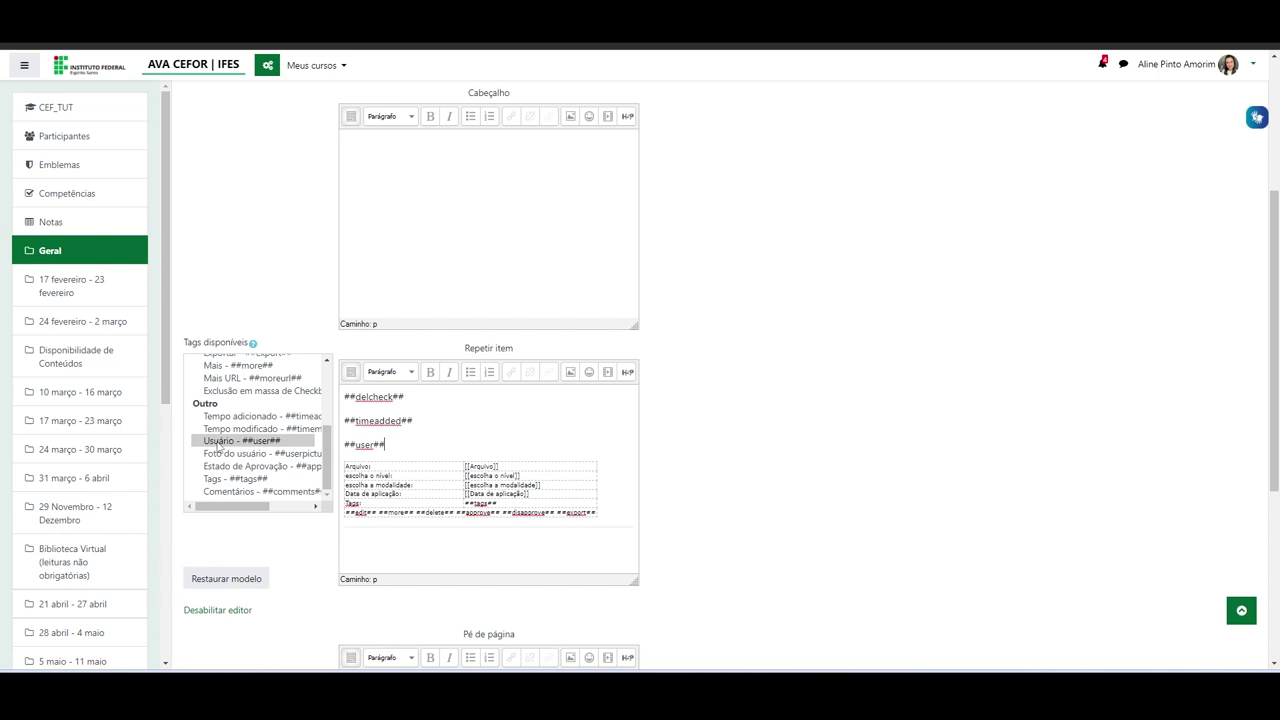
key(Return)
click(215, 455)
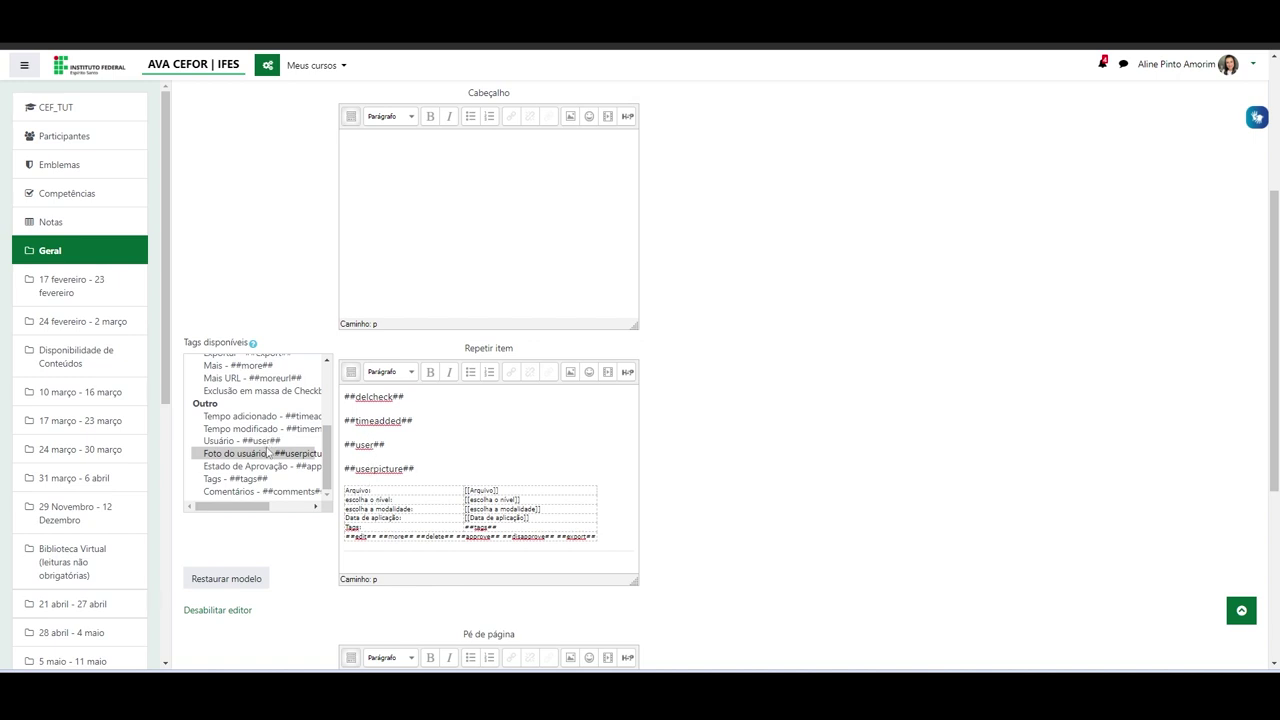
scroll(268, 465, down, 1)
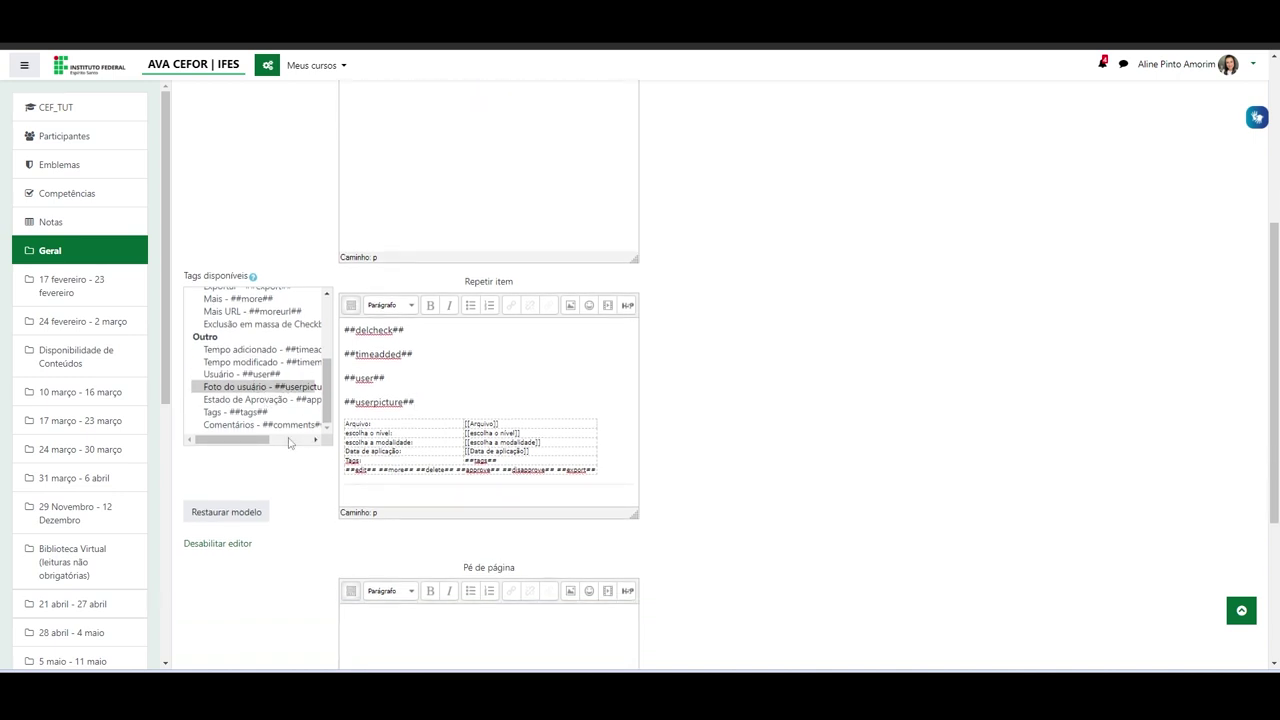
click(215, 425)
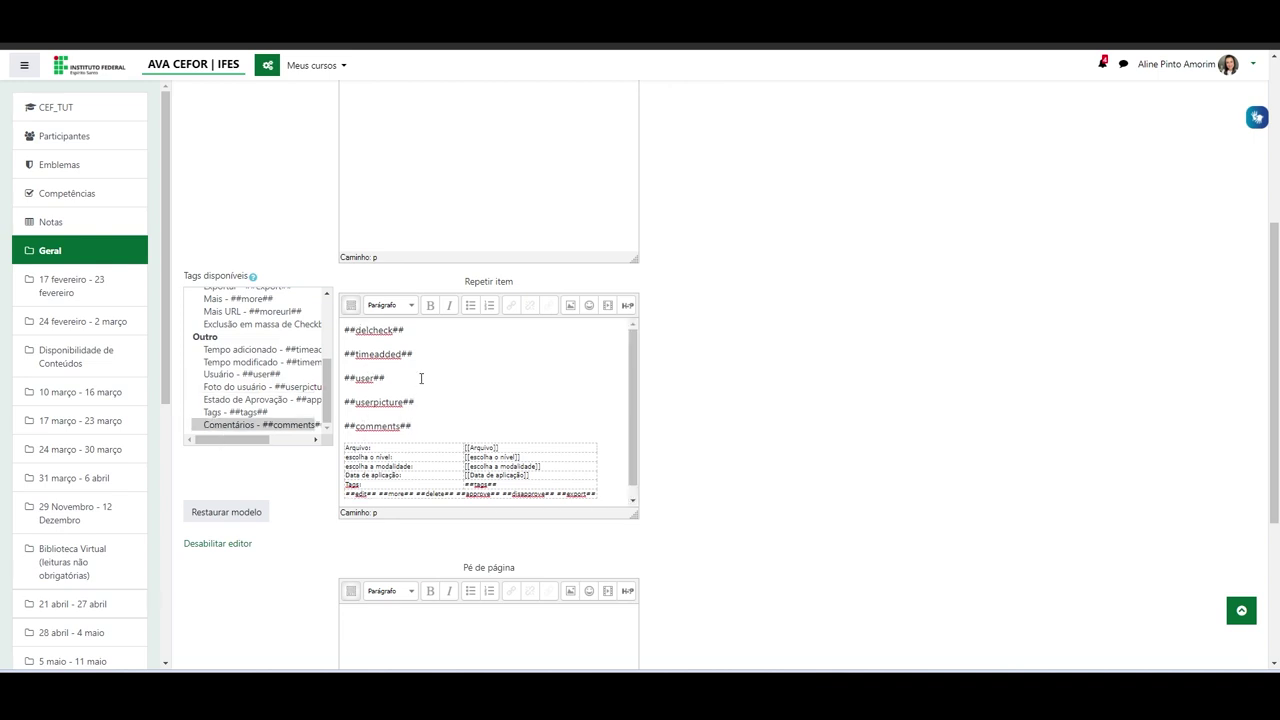
Step: Look over the header, repeated item and footer of the list template and save it
scroll(421, 377, down, 1)
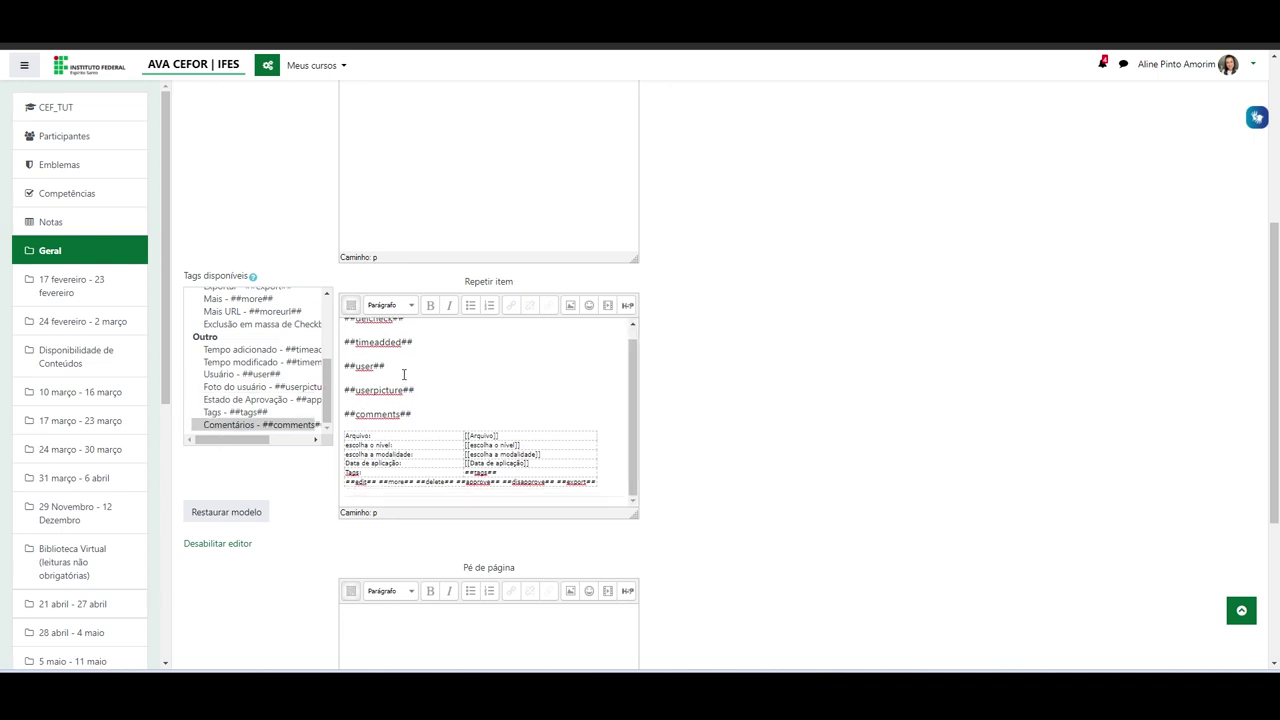
scroll(406, 373, down, 5)
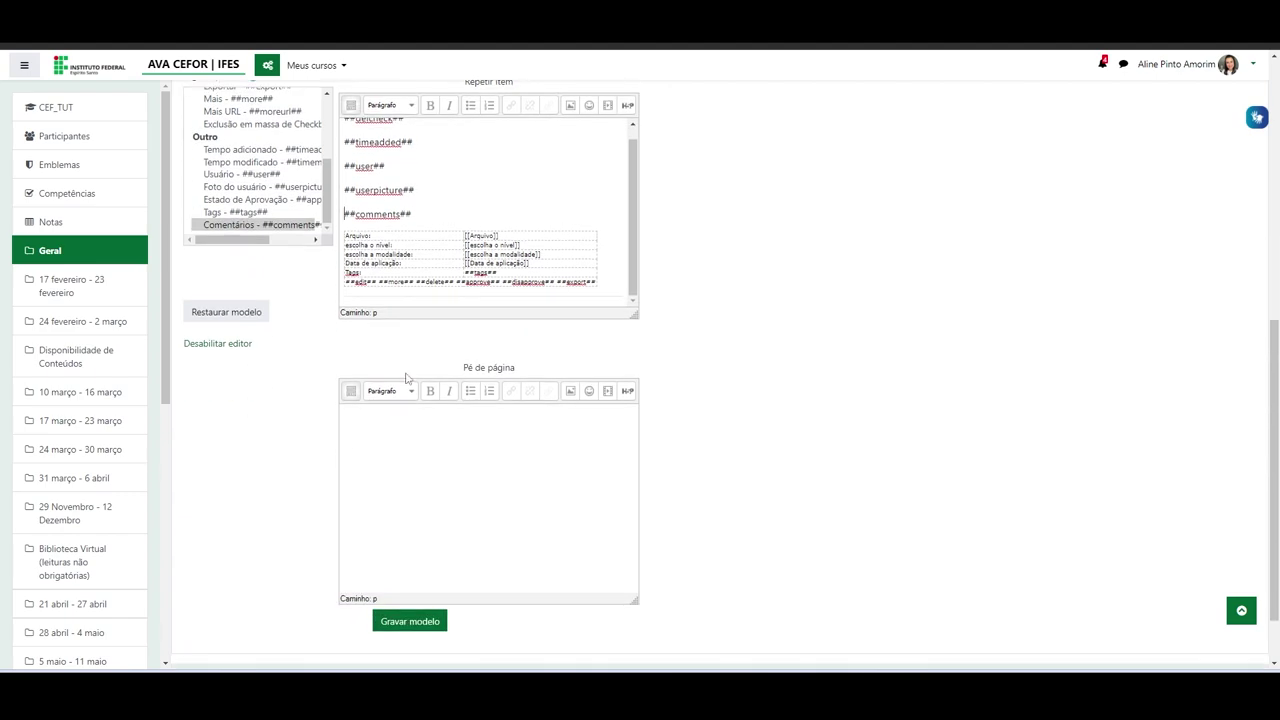
scroll(406, 375, up, 5)
scroll(406, 375, up, 3)
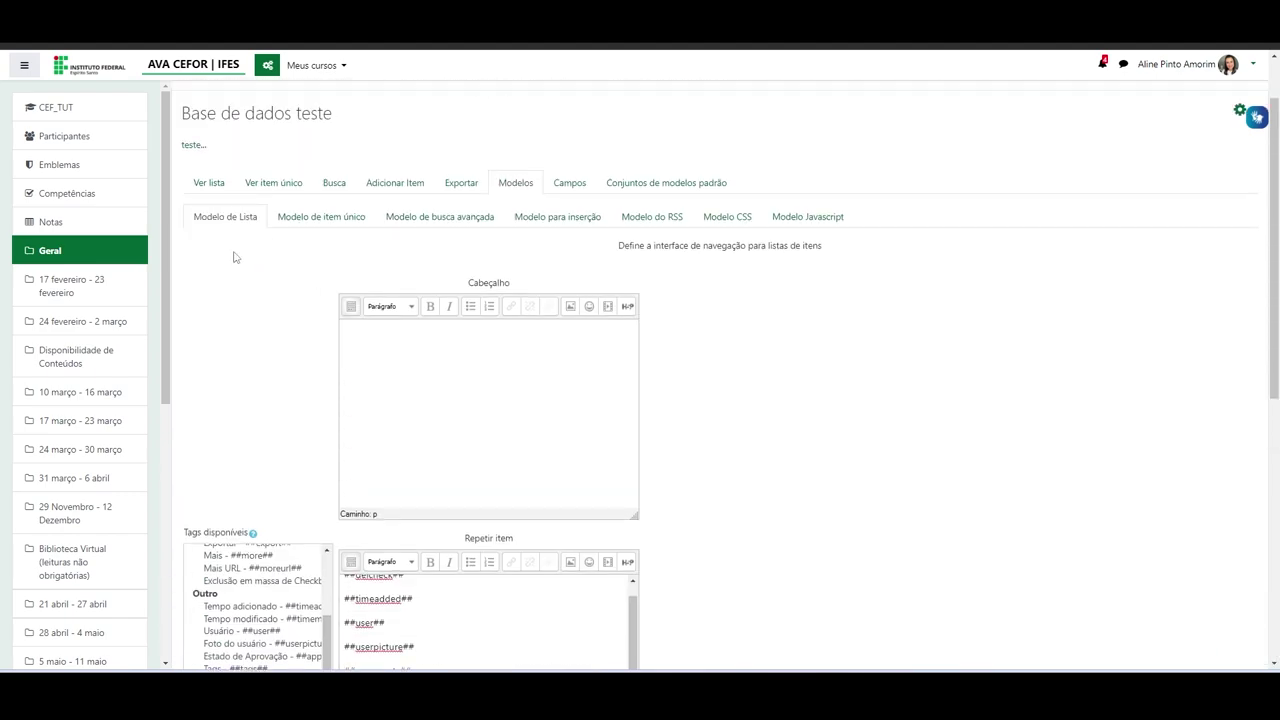
scroll(443, 423, down, 5)
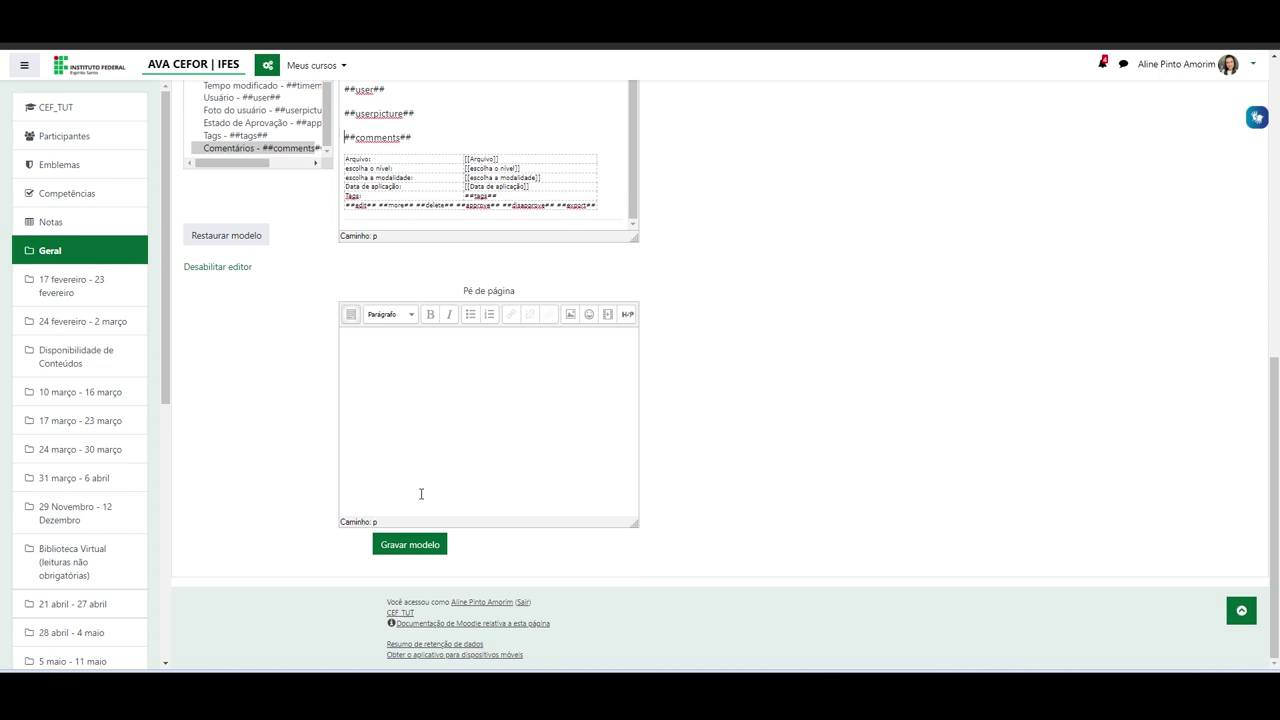
click(412, 544)
scroll(296, 380, down, 1)
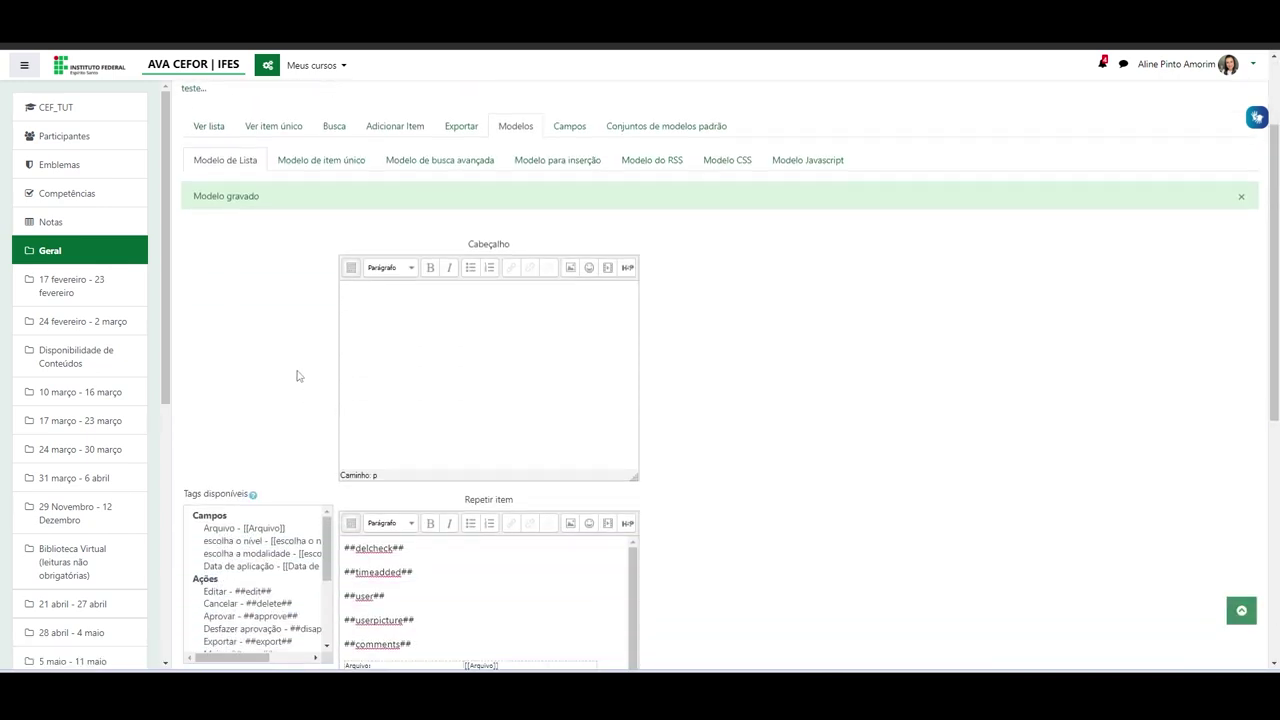
Step: Open the single item template and insert ##timeadded##, ##user##, ##userpicture##, ##approvalstatus## and ##tags## on separate lines below the table
click(310, 167)
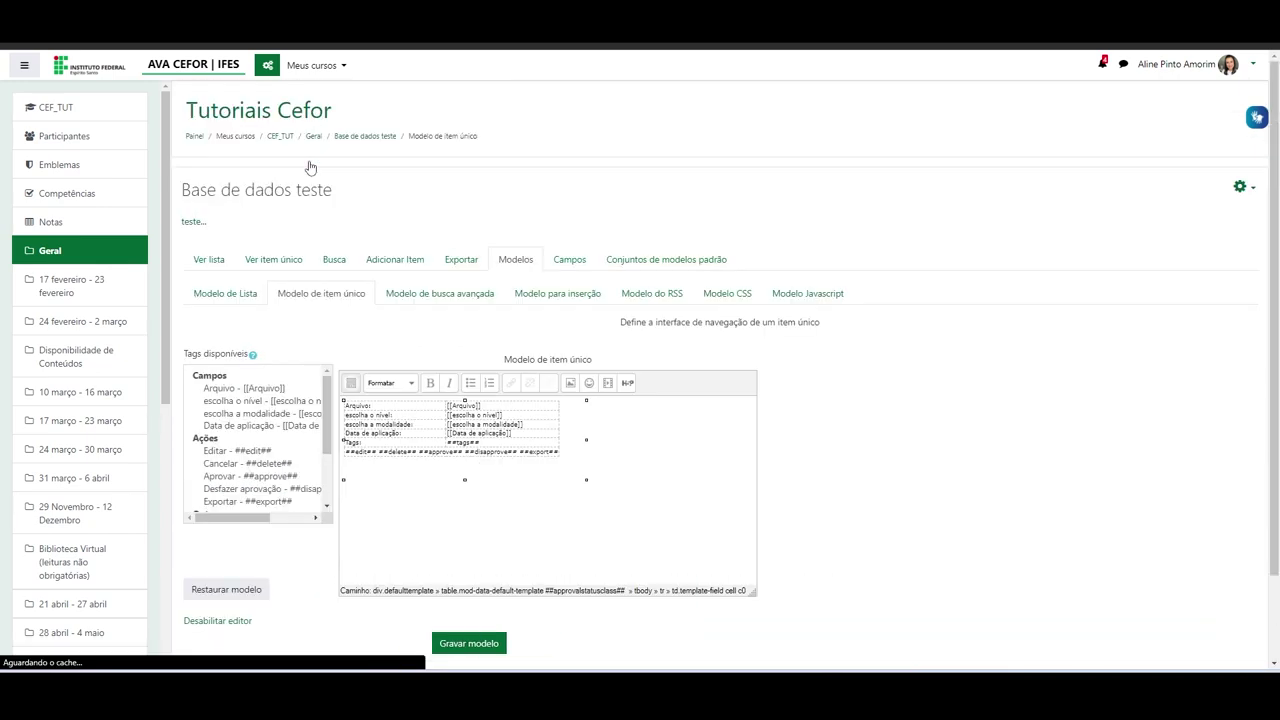
scroll(544, 405, down, 1)
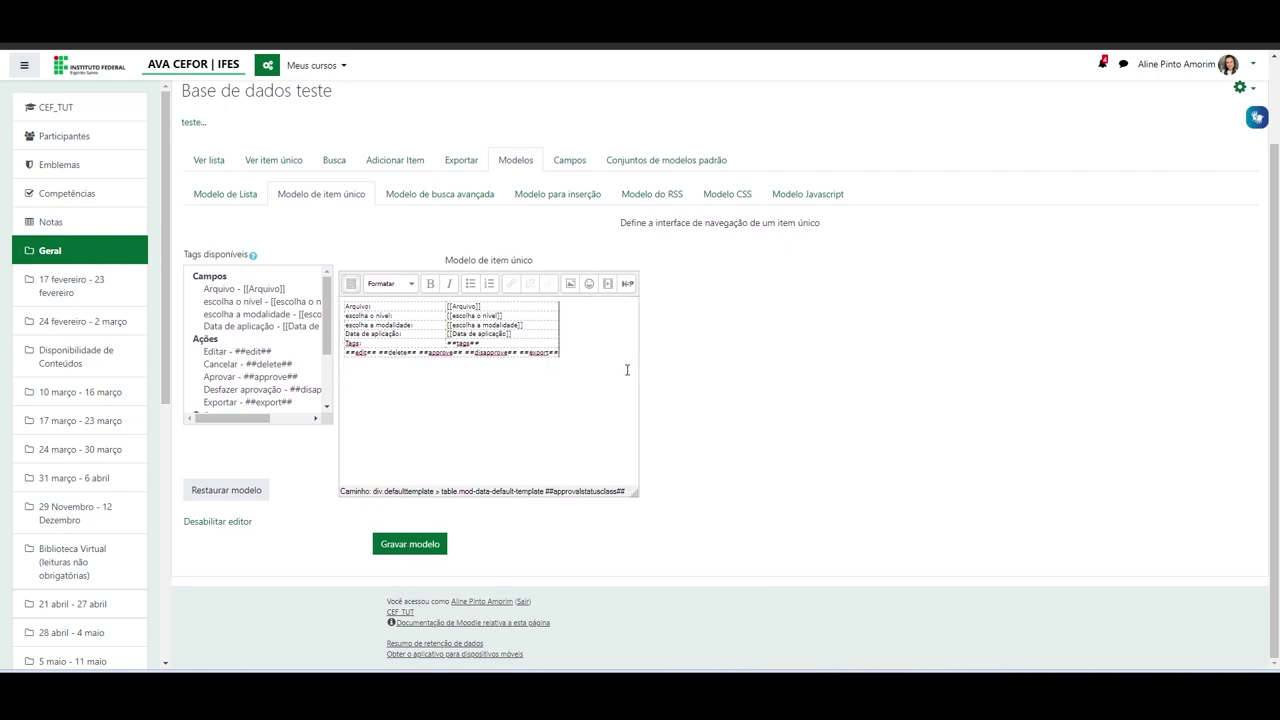
click(574, 363)
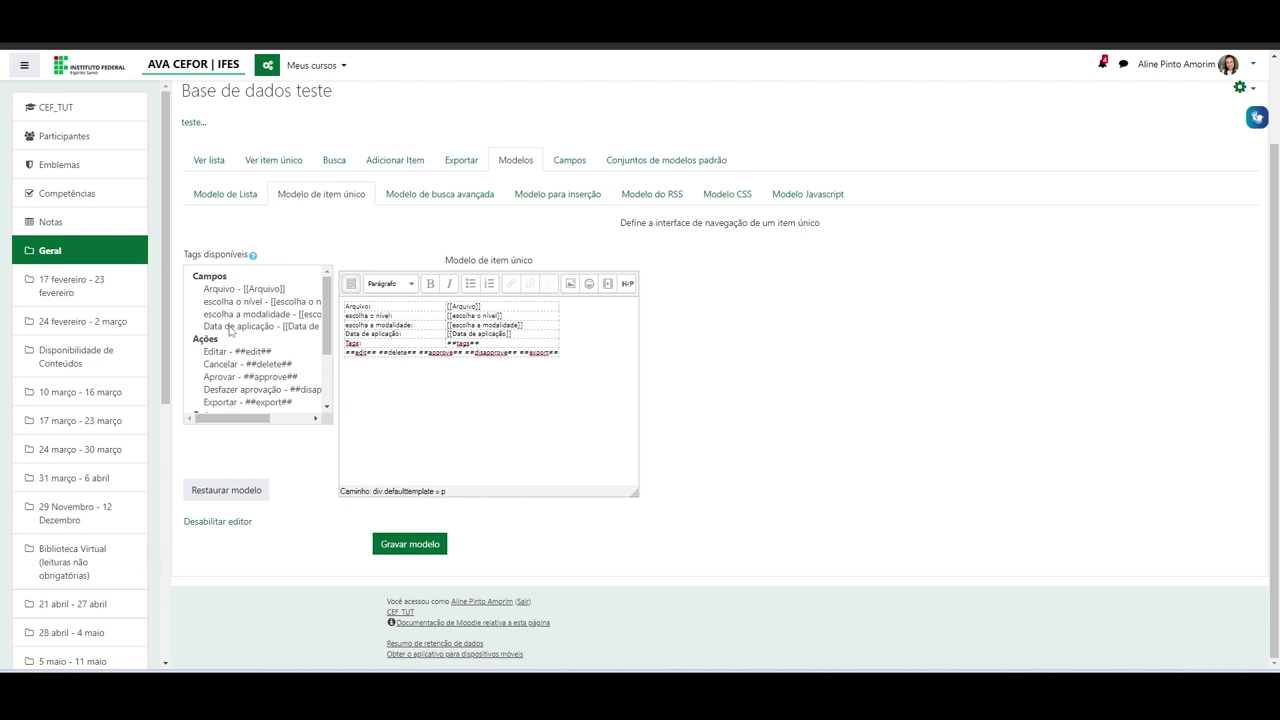
scroll(230, 330, down, 2)
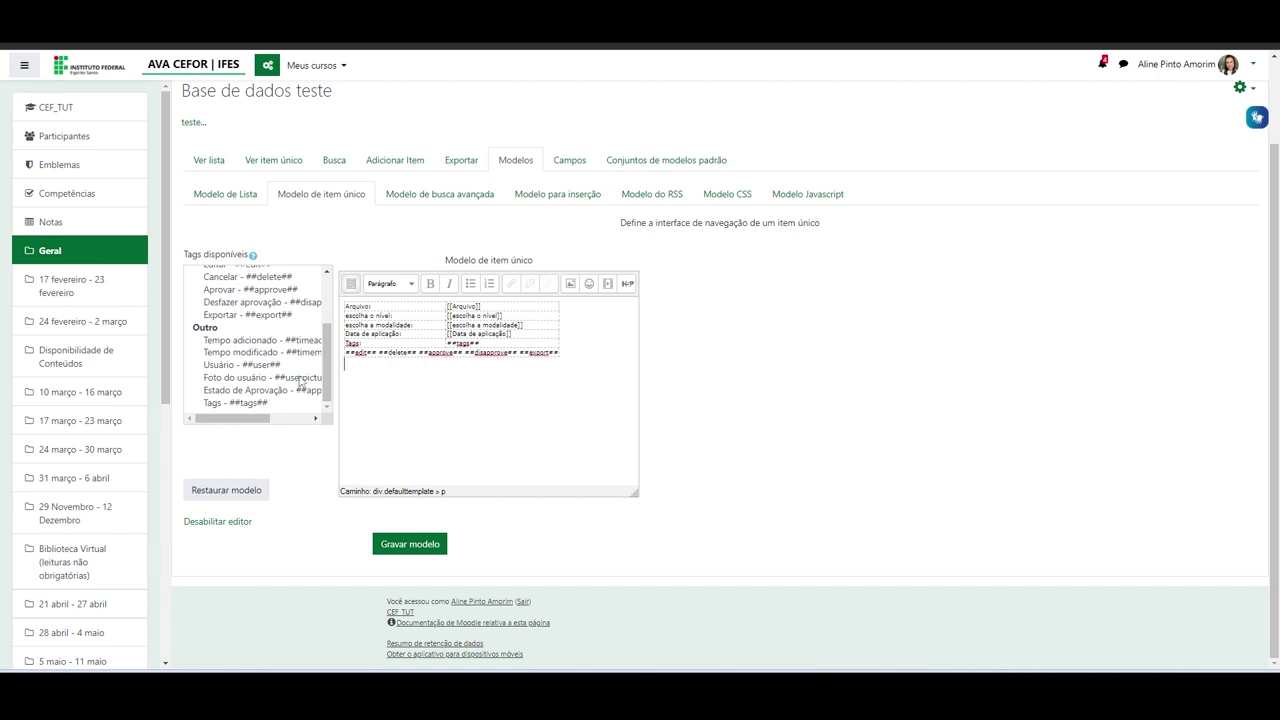
click(258, 340)
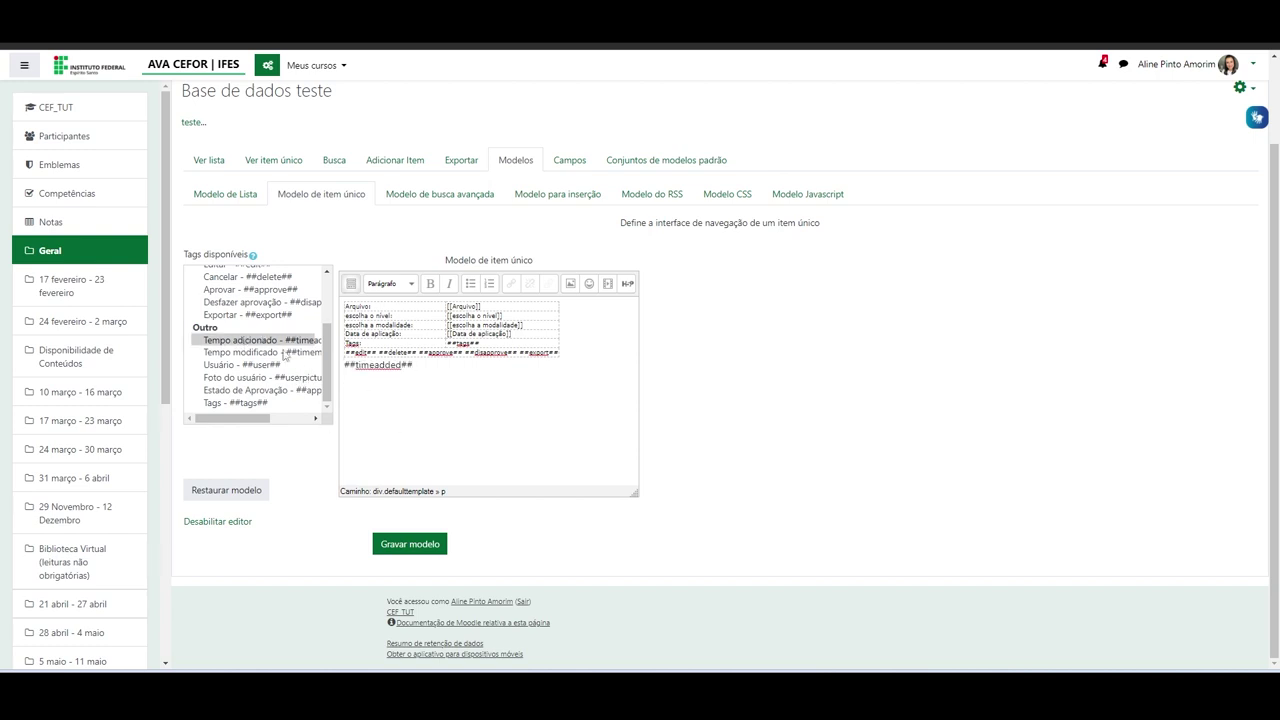
click(240, 364)
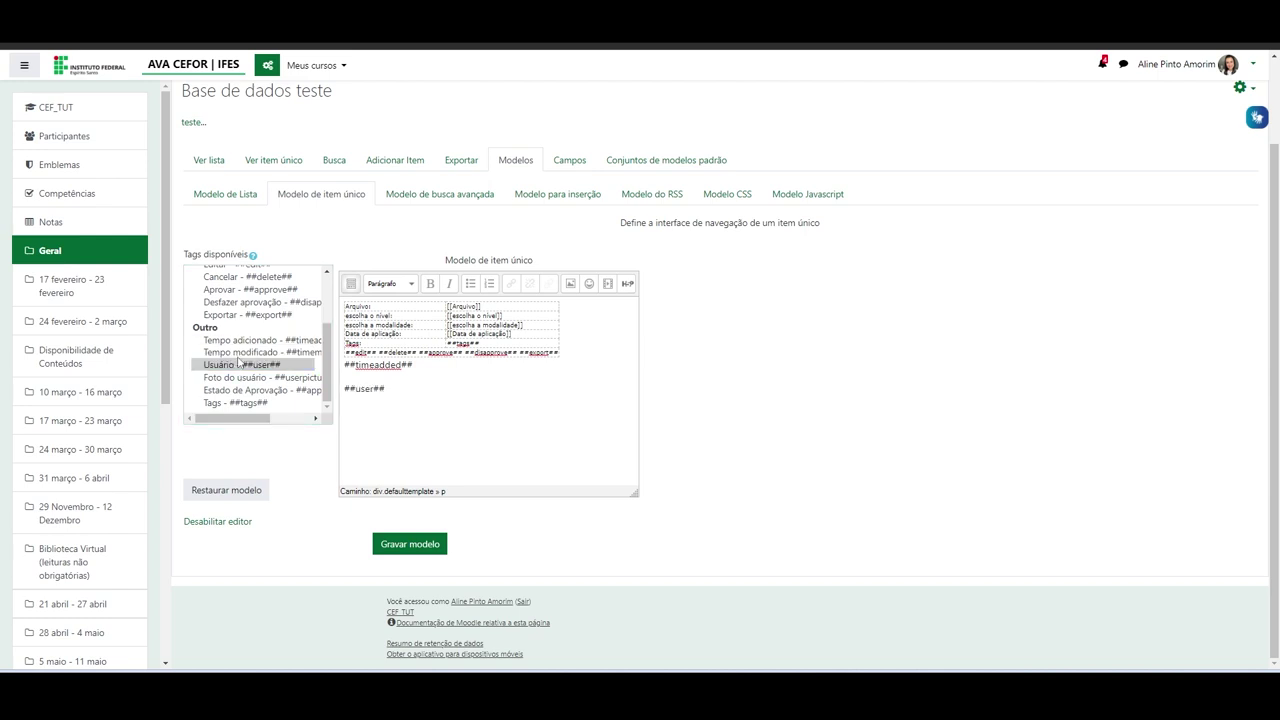
click(231, 378)
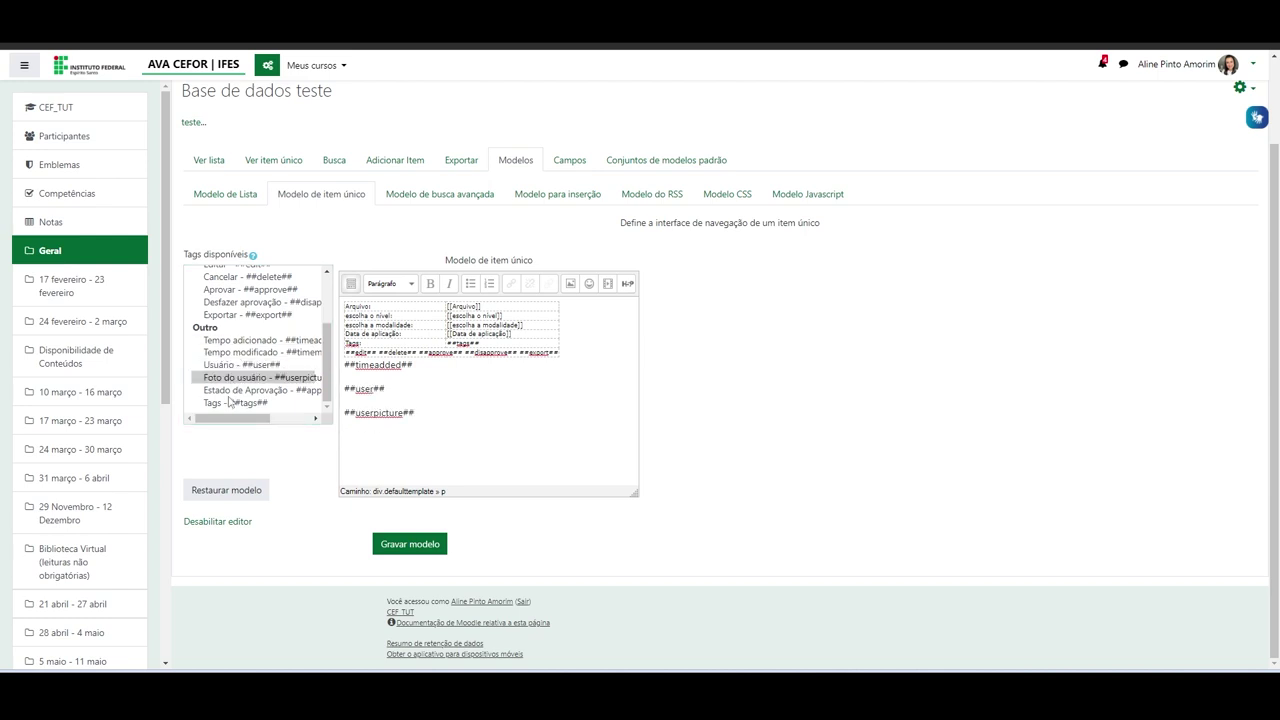
click(255, 390)
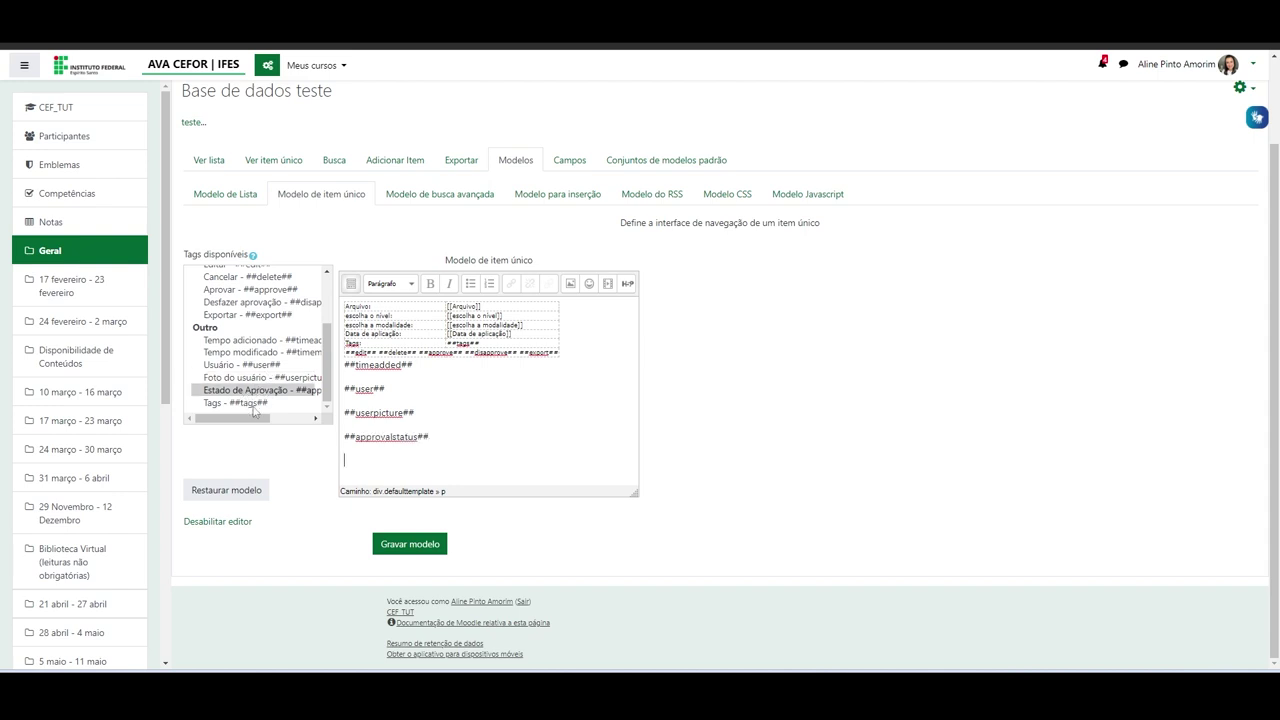
click(254, 405)
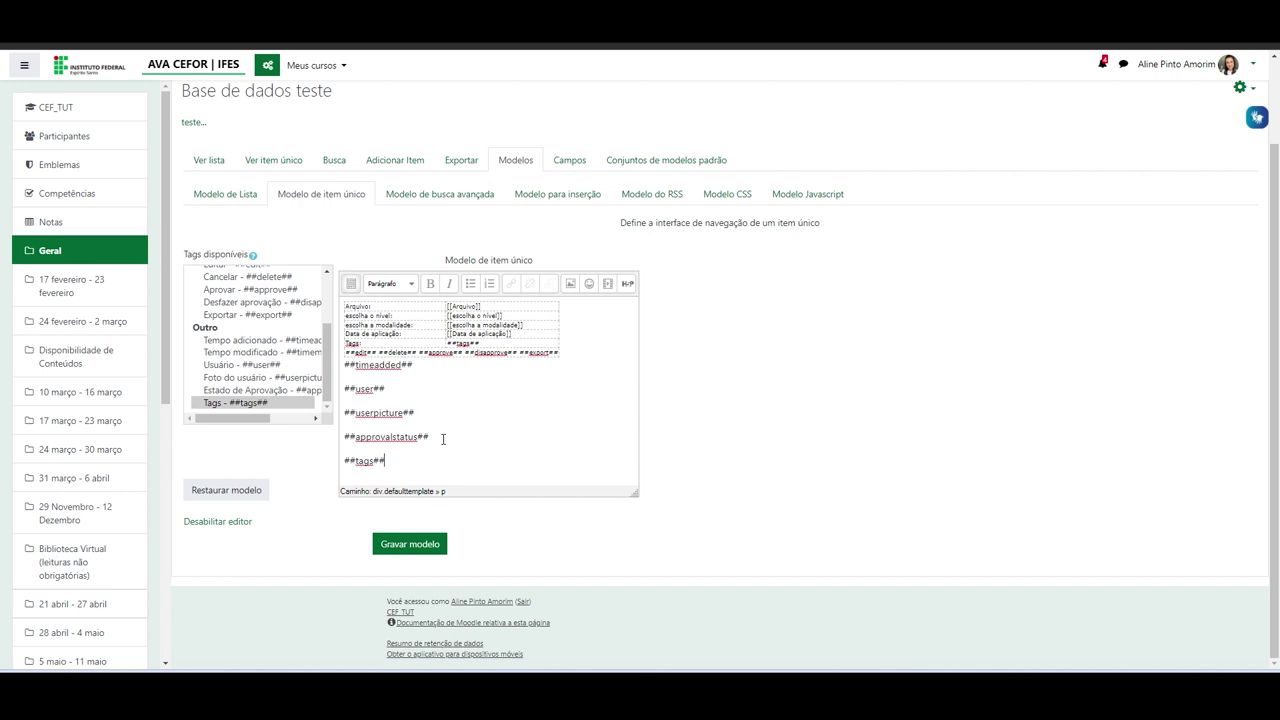
Step: Delete the ##approvalstatus## line from the single item template and save the template
drag(443, 439, 327, 440)
key(BackSpace)
key(BackSpace)
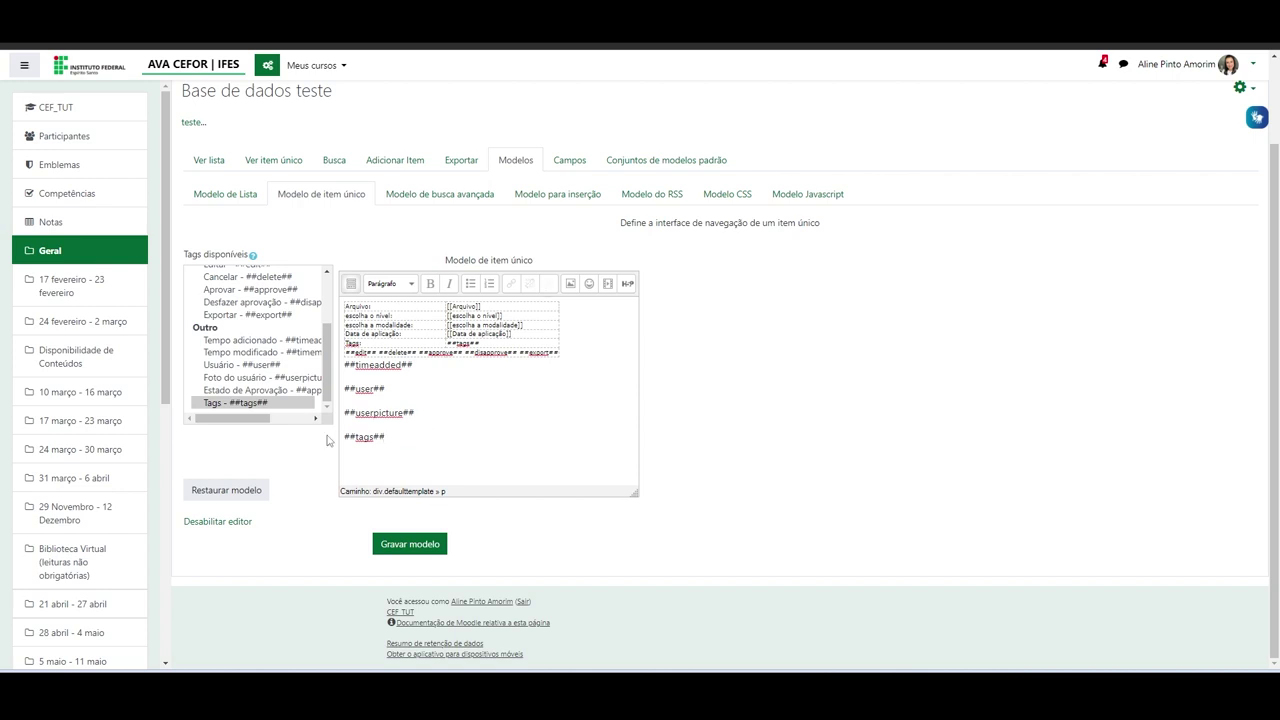
click(426, 548)
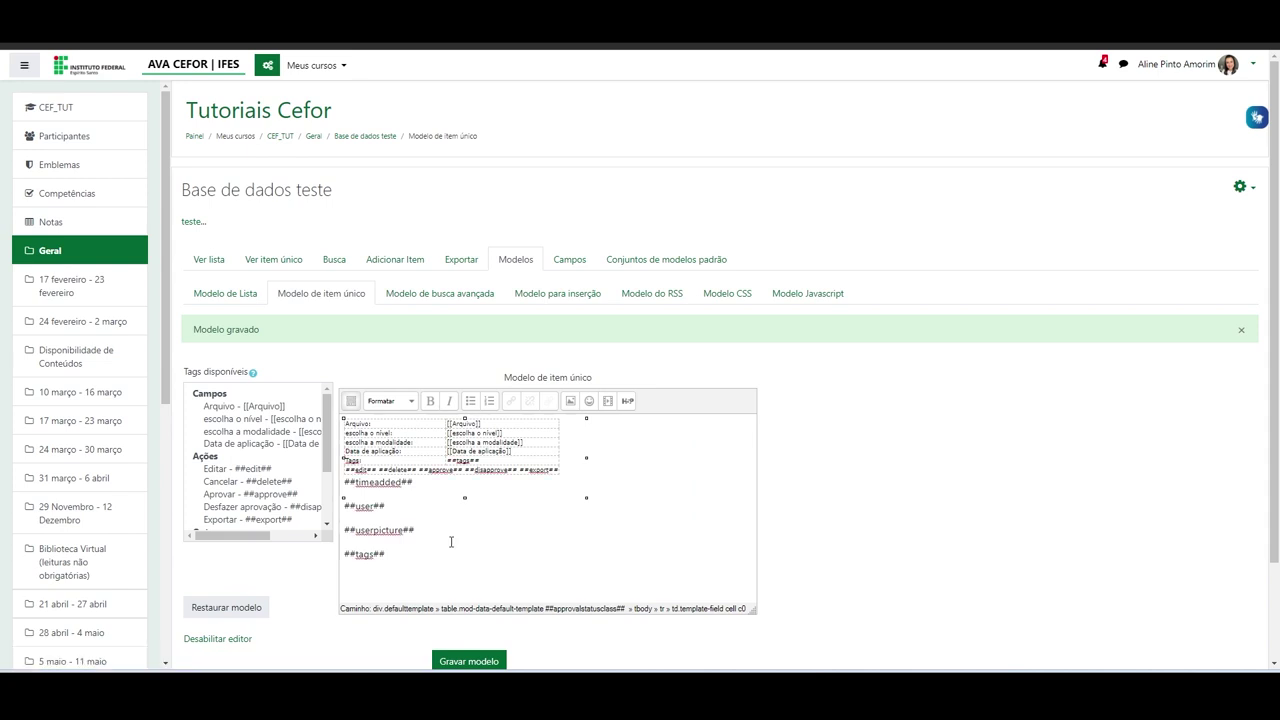
Step: Review the tags in the single item template and save it once more
scroll(451, 536, down, 2)
scroll(527, 356, up, 2)
scroll(357, 400, down, 3)
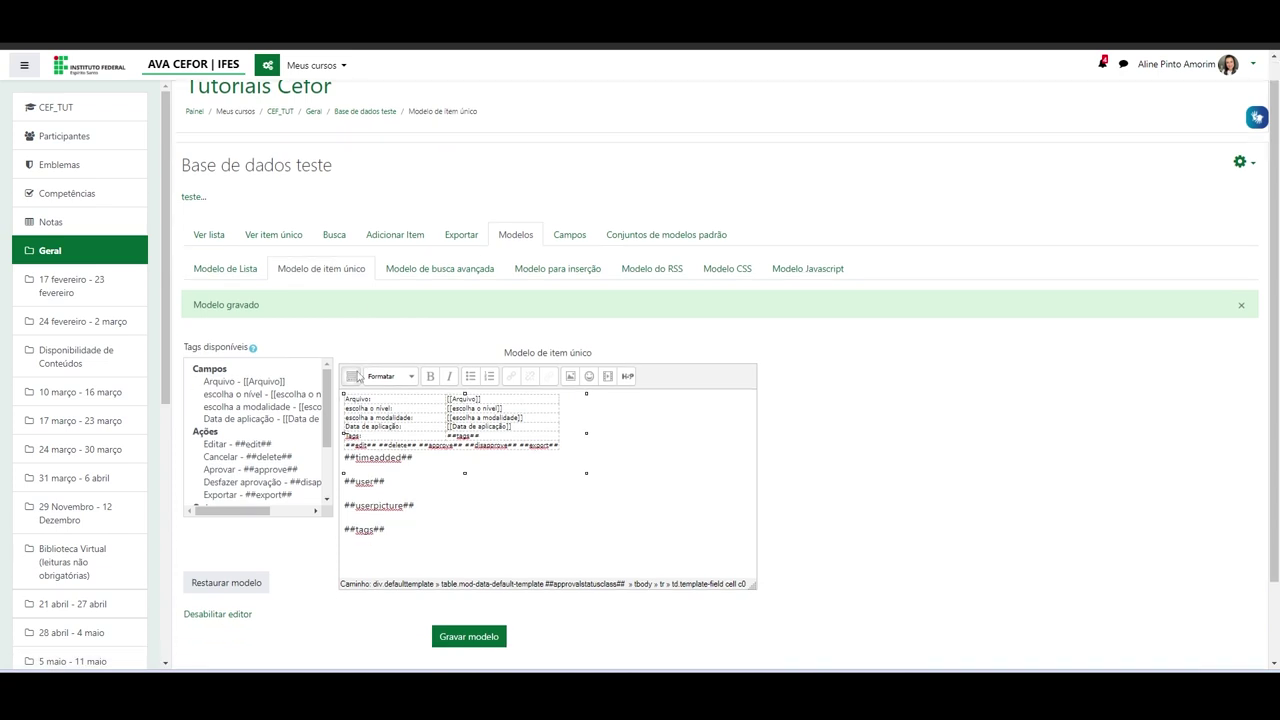
click(463, 543)
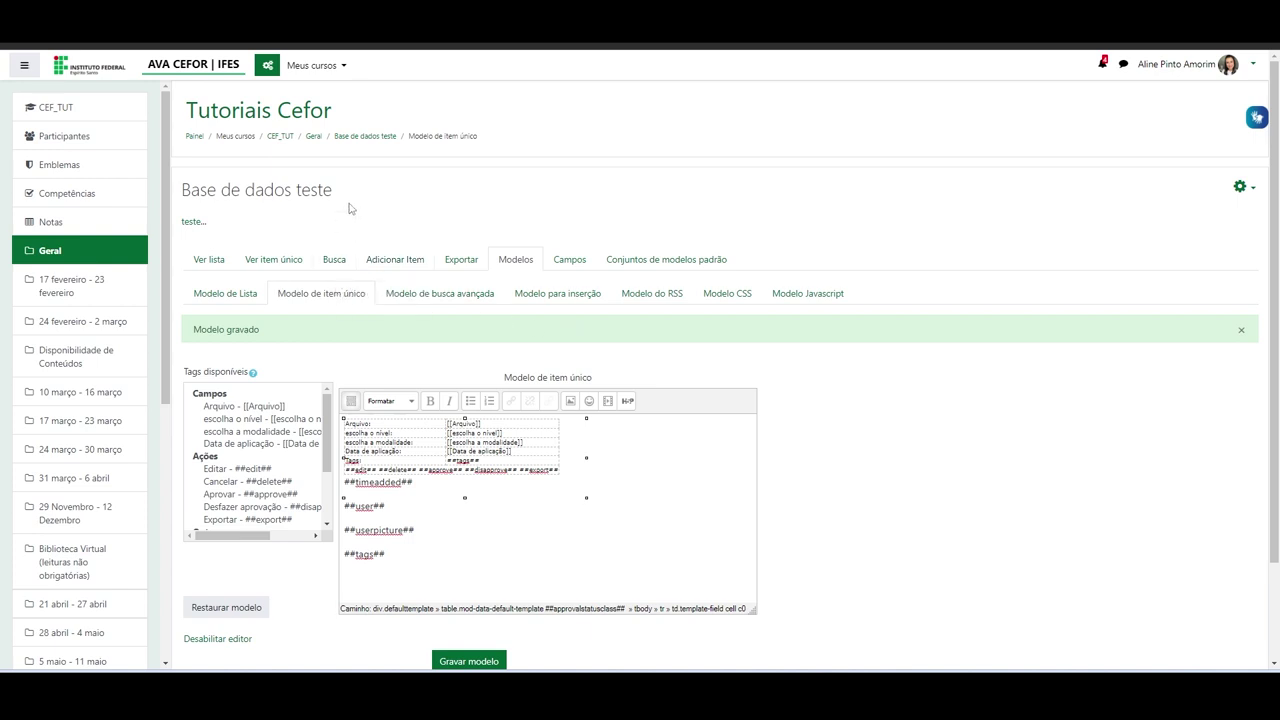
Step: Return to the CEF_TUT course page and open the second "Base de dados teste" in the Geral section
click(280, 137)
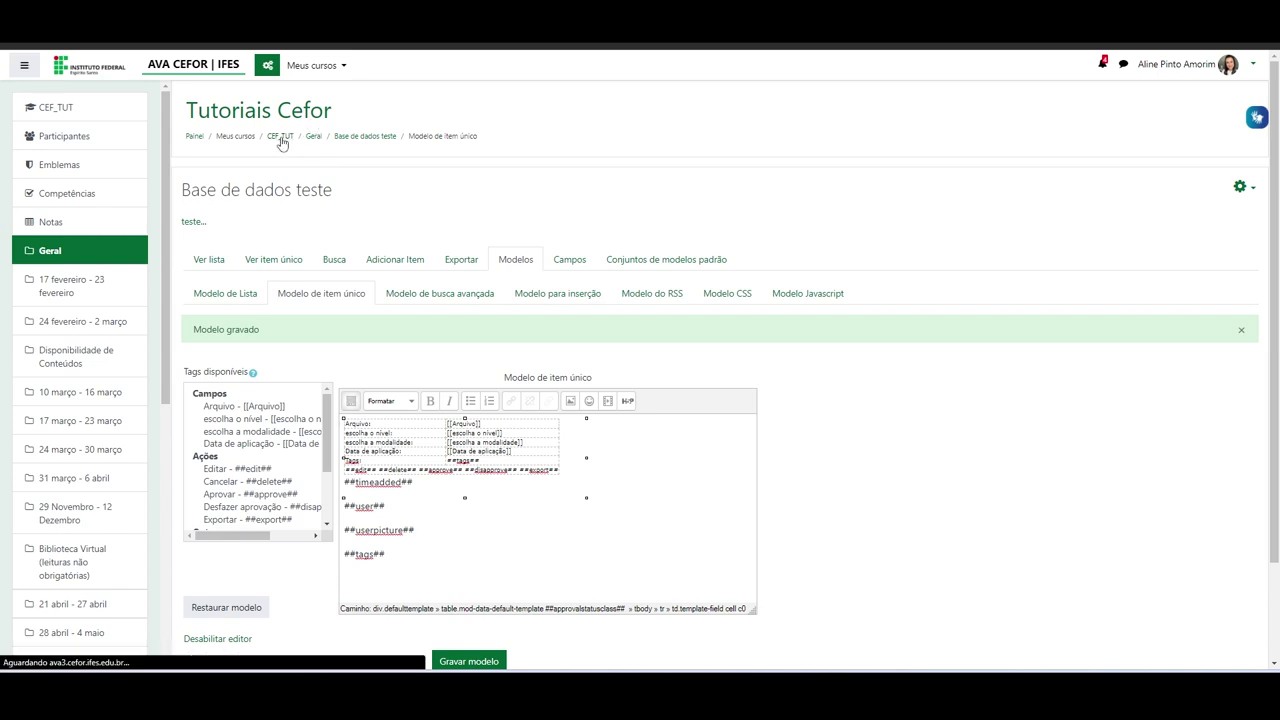
scroll(471, 386, down, 3)
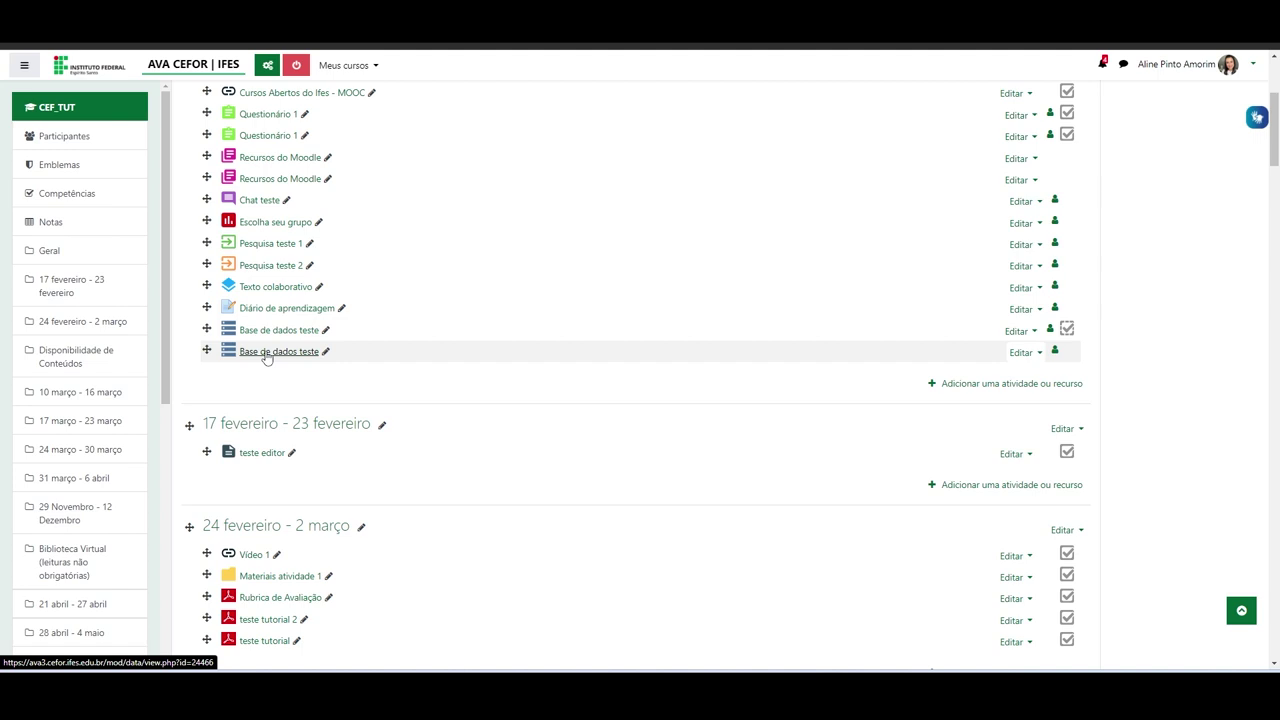
click(1066, 328)
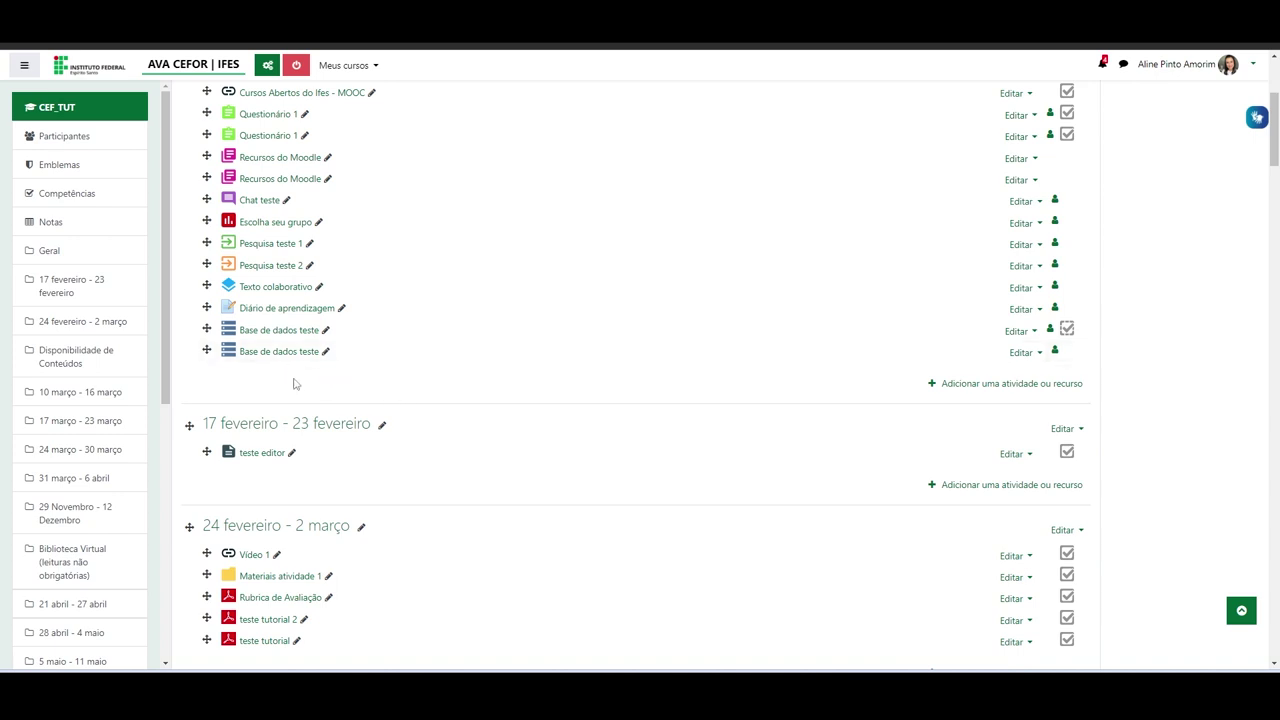
click(270, 353)
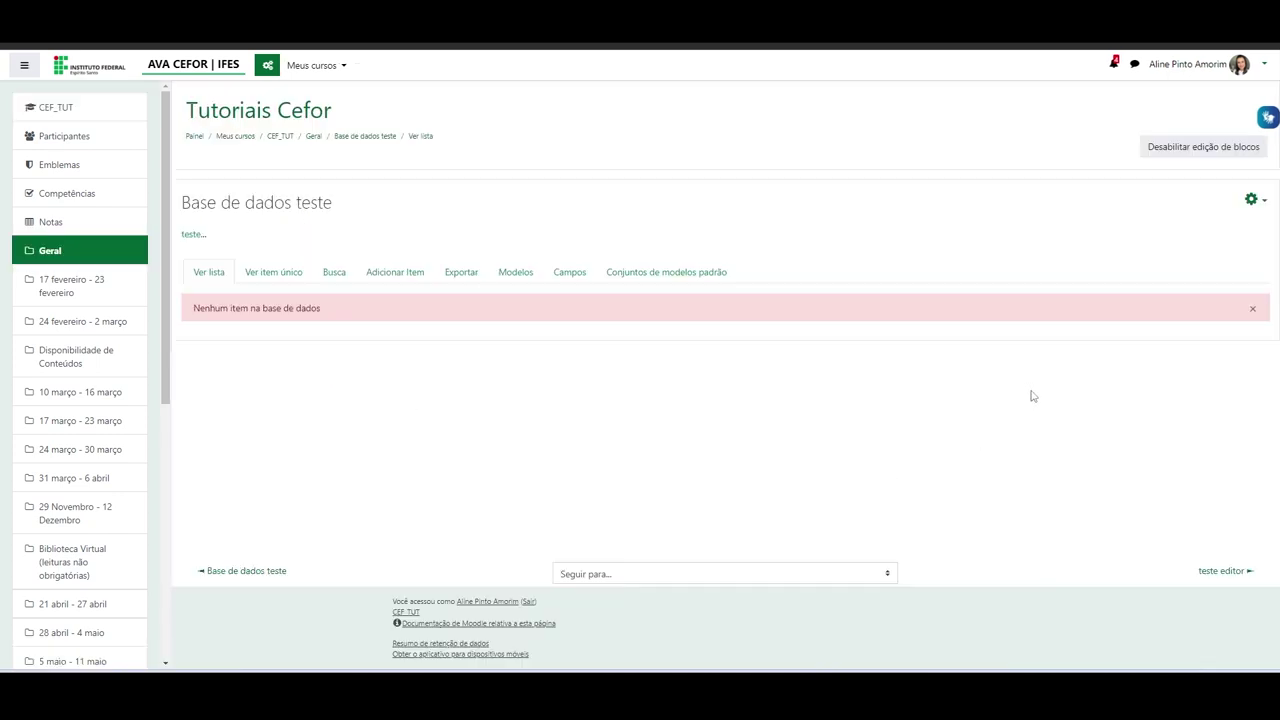
Step: Edit the database activity's settings and set completion tracking to "Mostrar atividade como concluída quando as condições forem satisfeitas"
click(1251, 199)
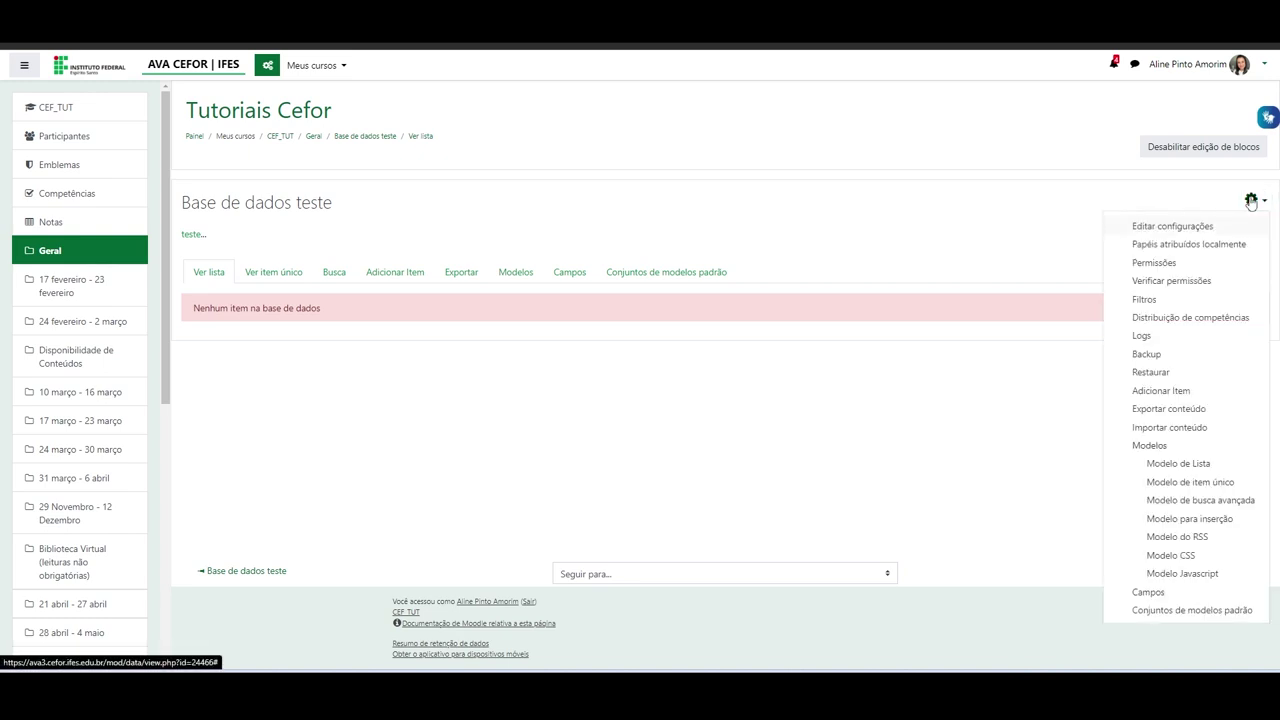
click(1161, 230)
scroll(416, 376, down, 3)
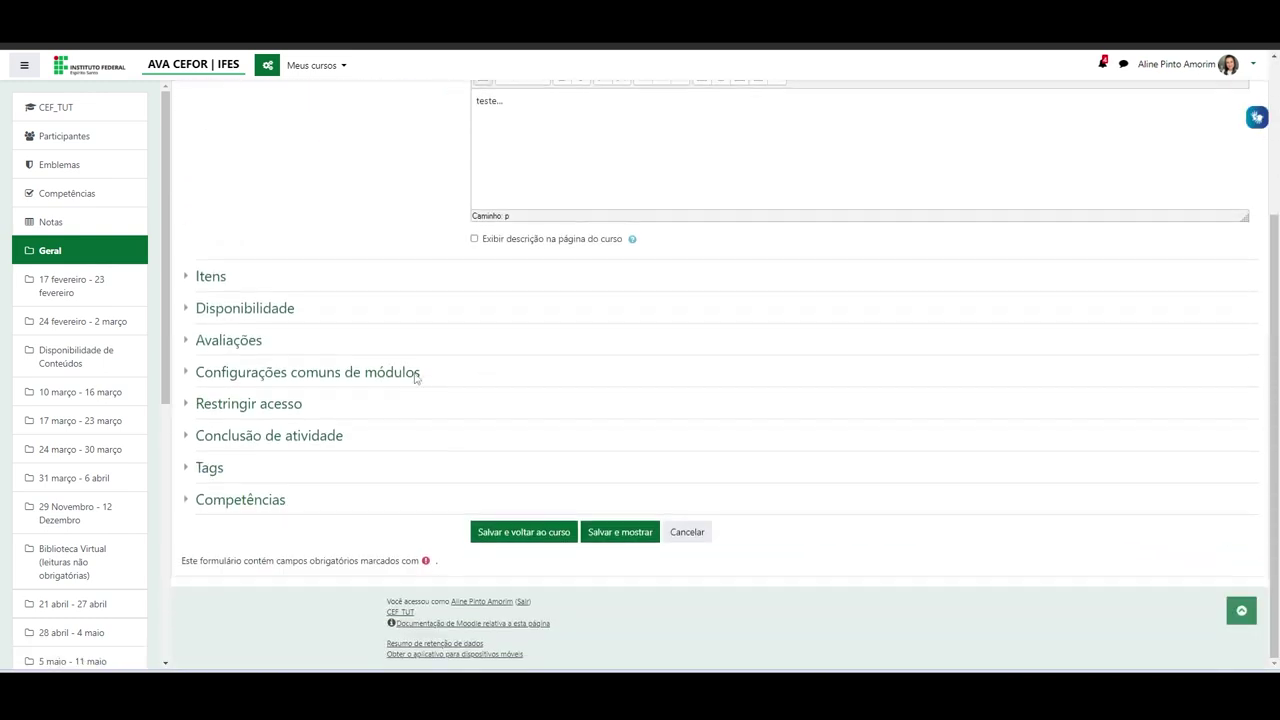
click(280, 436)
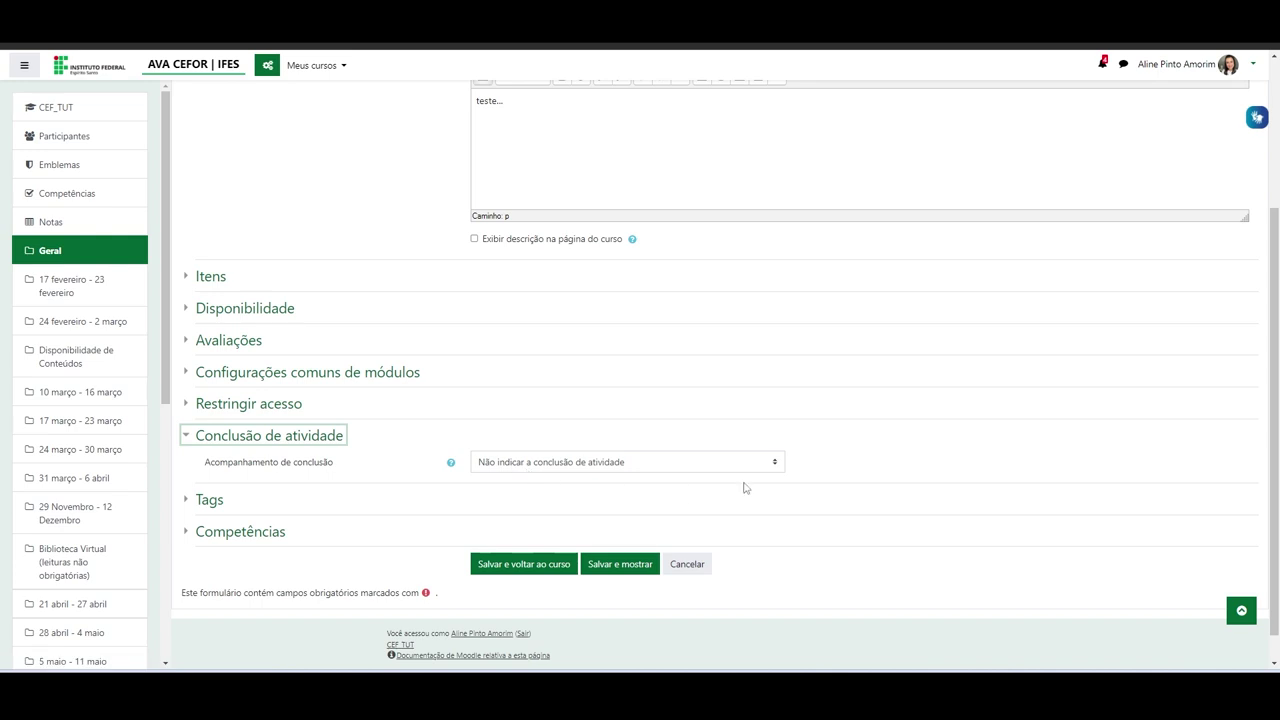
scroll(760, 460, down, 1)
click(775, 432)
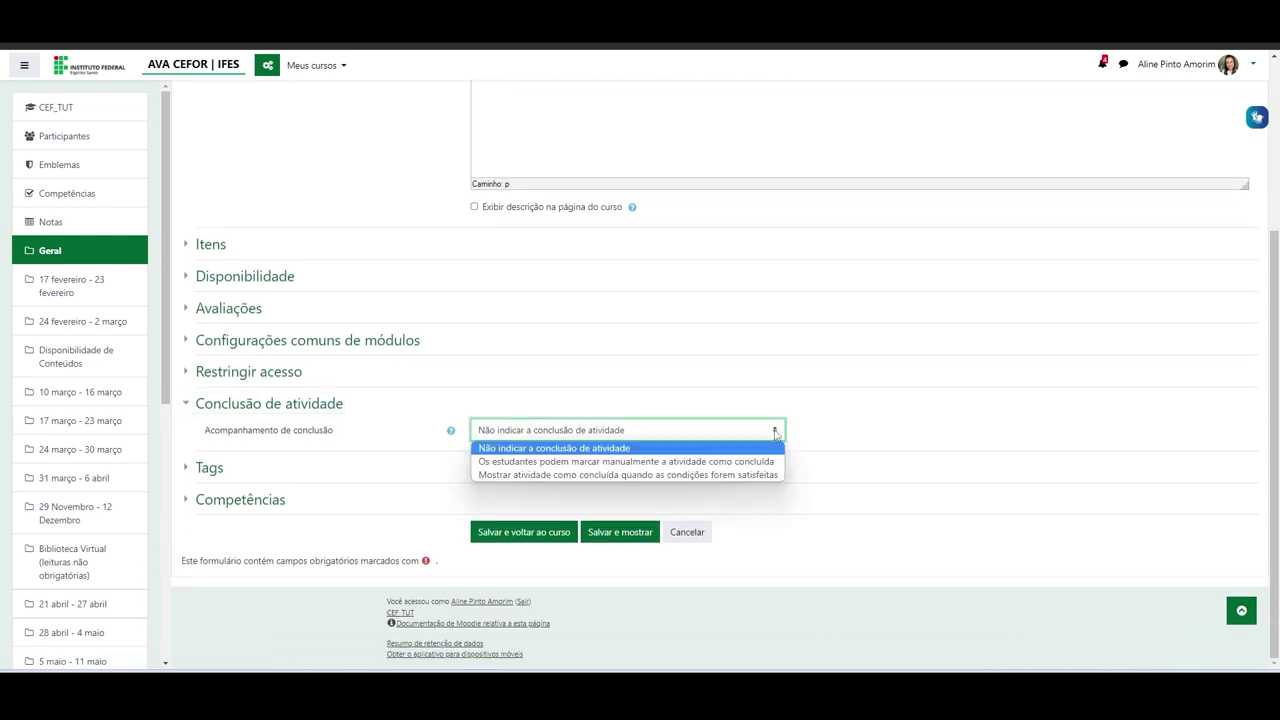
click(557, 476)
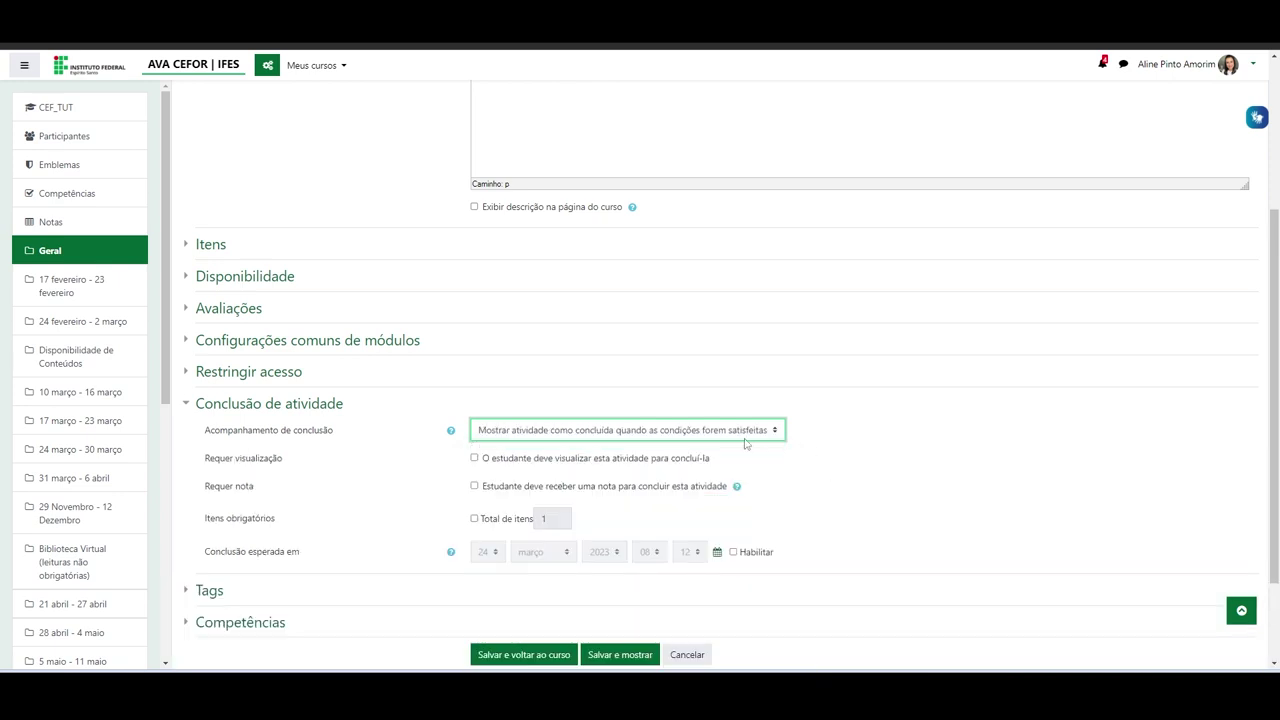
Step: Require a total of 1 item for activity completion and save the database settings
scroll(745, 443, down, 2)
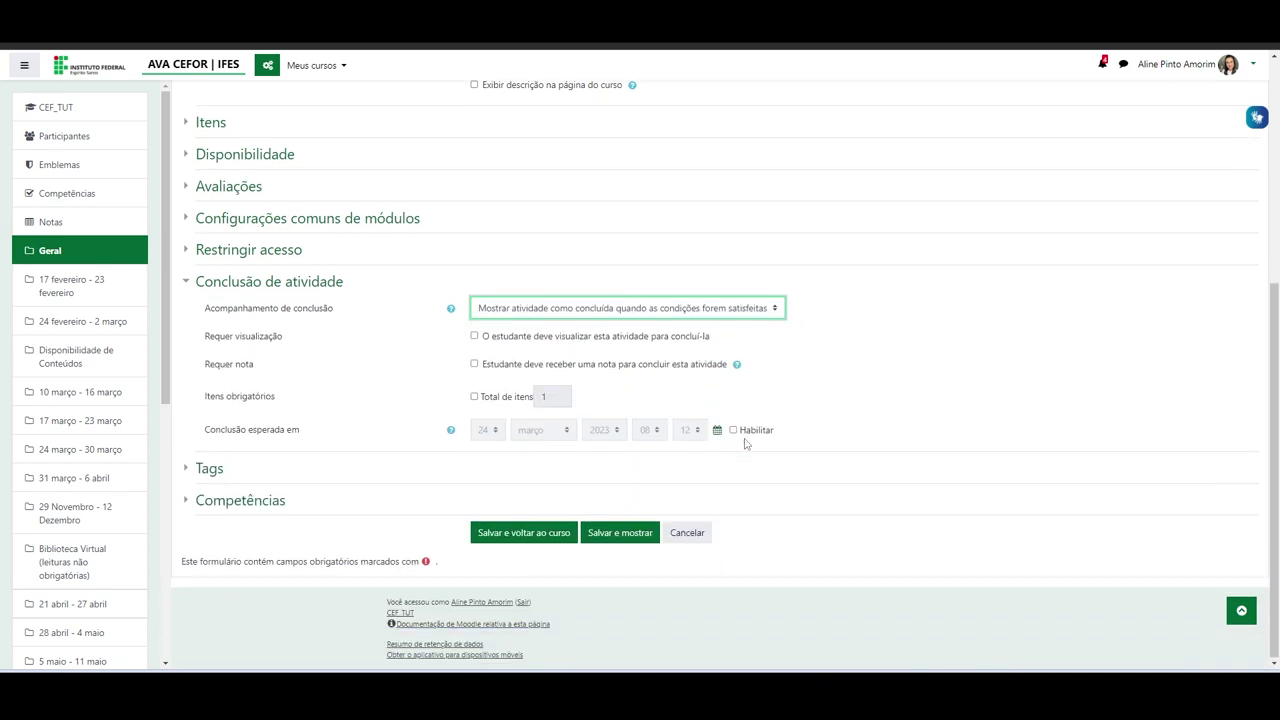
click(475, 397)
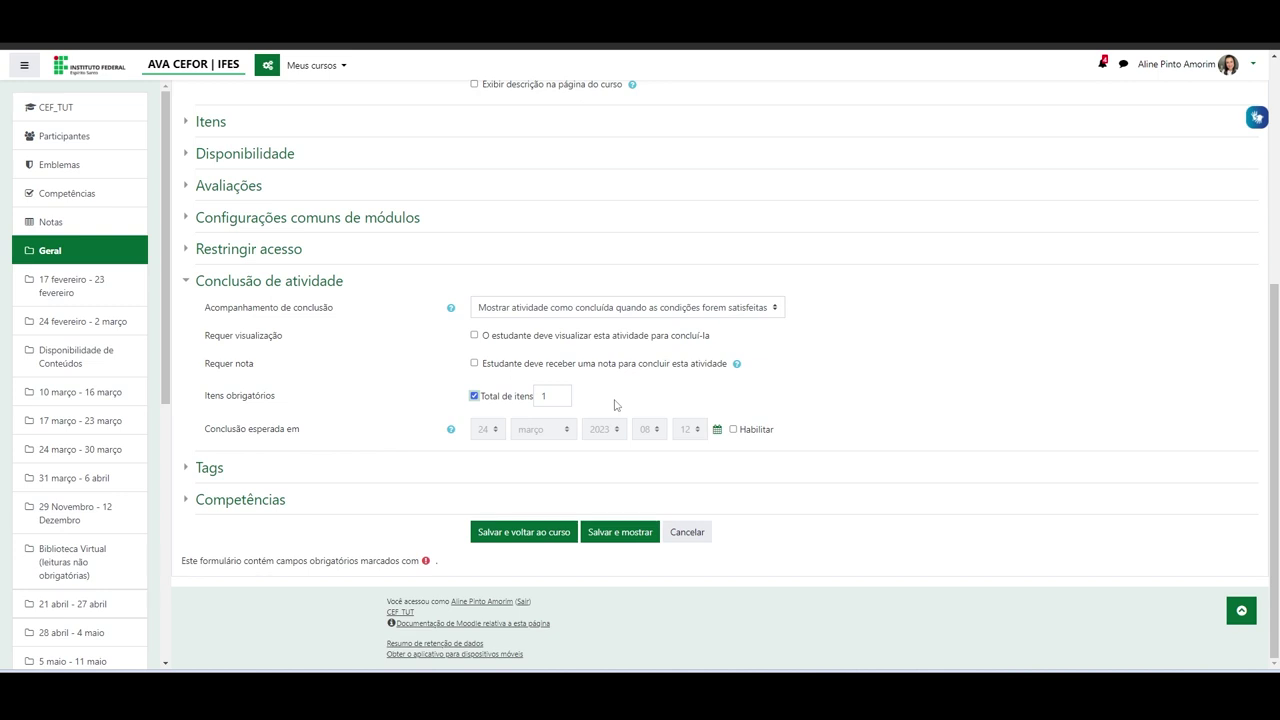
click(612, 537)
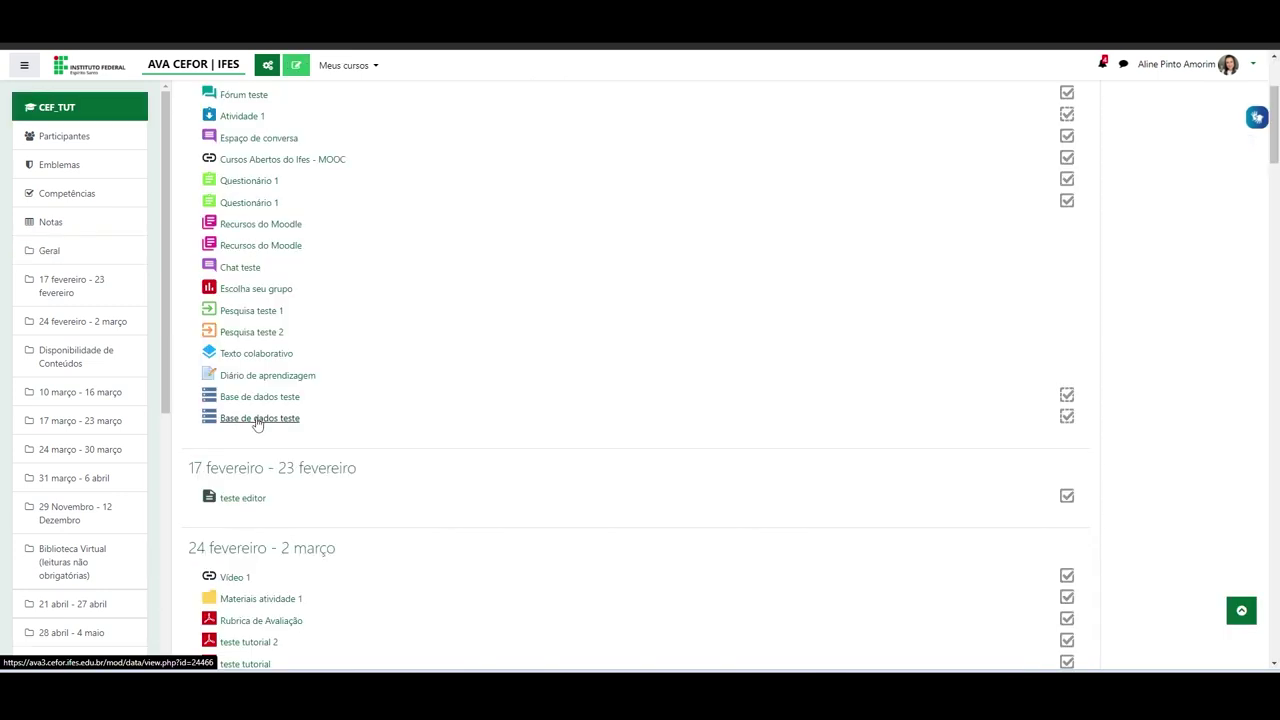
Step: Open the second "Base de dados teste" in the course and try a new item with level Fundamental and modality EaD
click(257, 419)
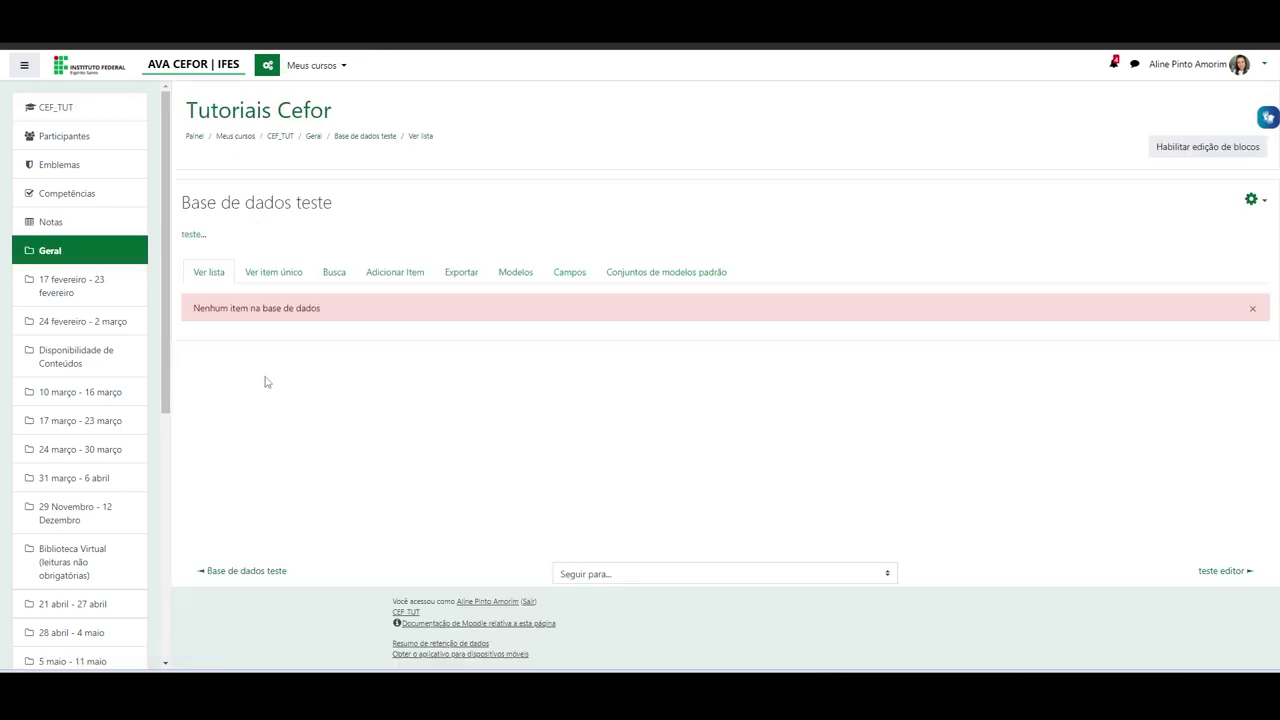
click(390, 277)
scroll(709, 380, down, 3)
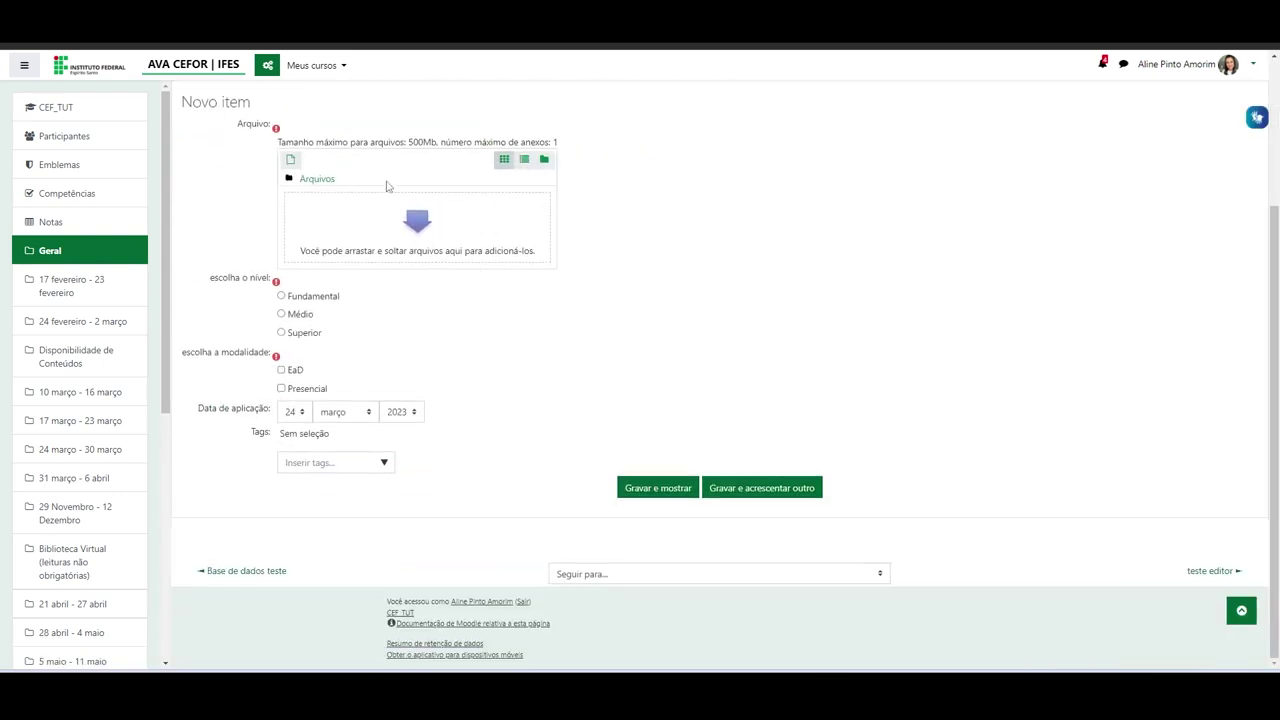
click(282, 297)
click(281, 370)
scroll(586, 314, up, 2)
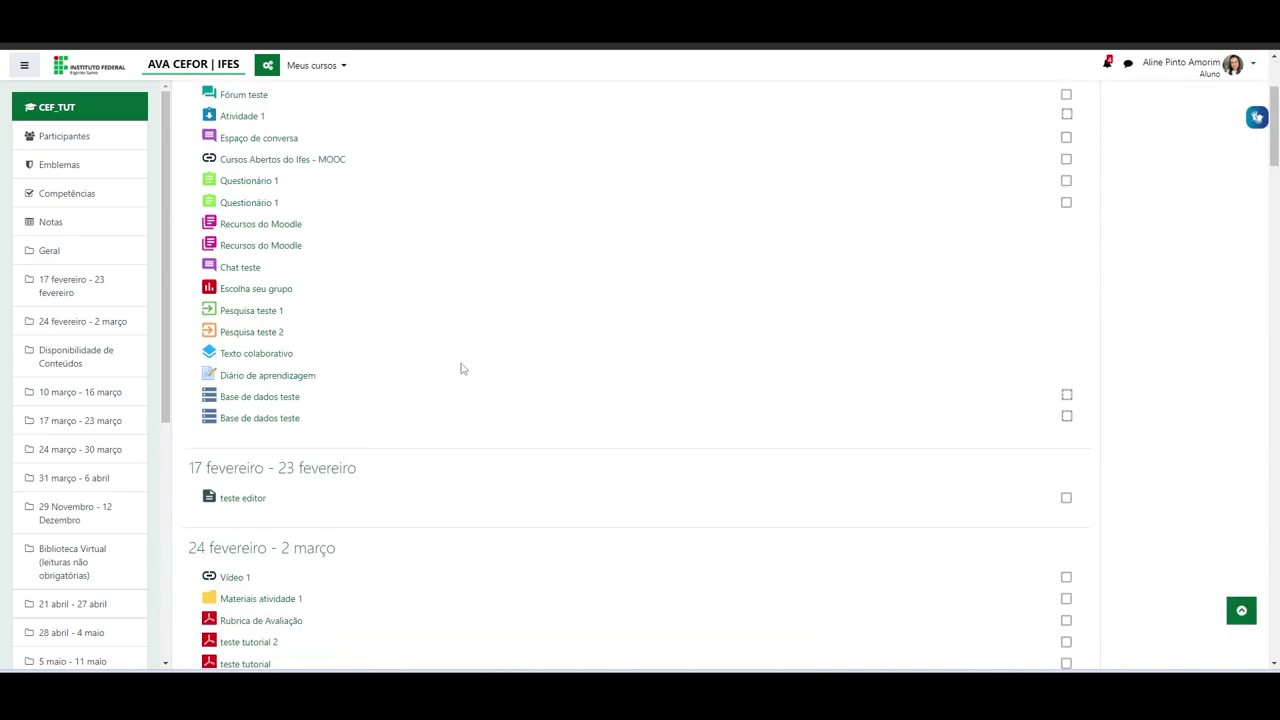
Step: In the student role, open the second "Base de dados teste" and examine its new item form
click(253, 421)
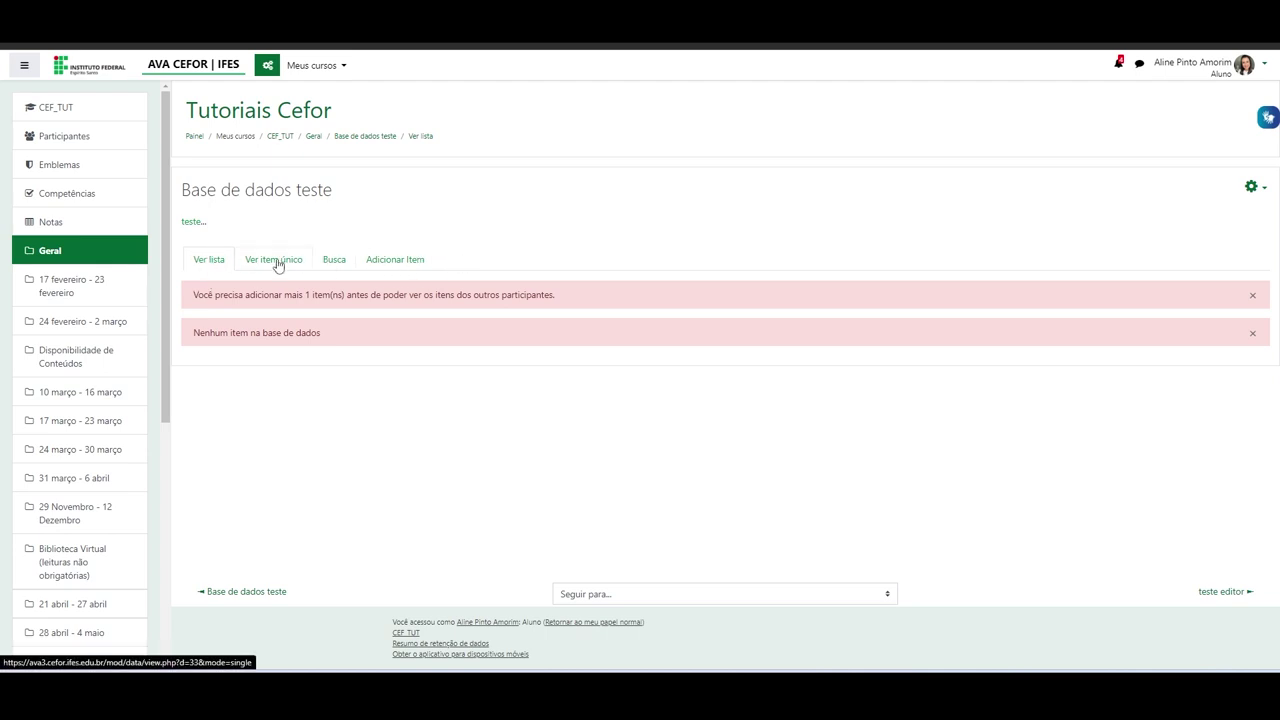
click(416, 264)
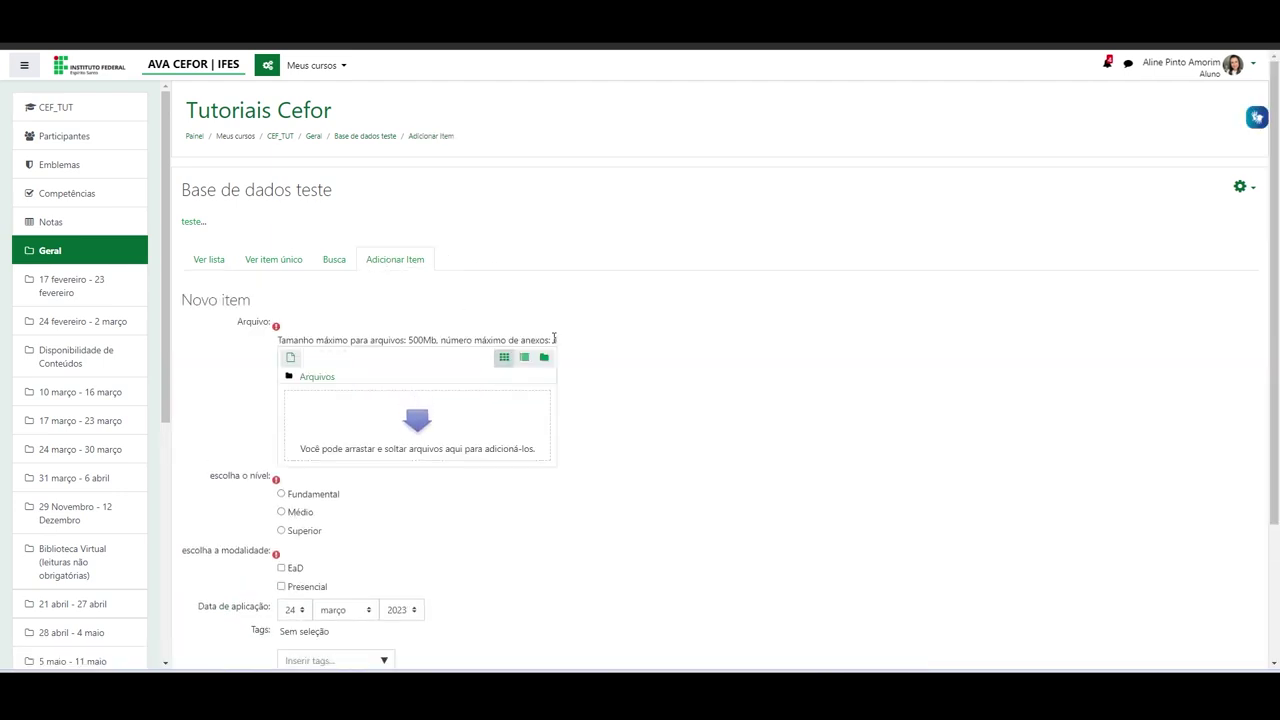
scroll(522, 346, down, 3)
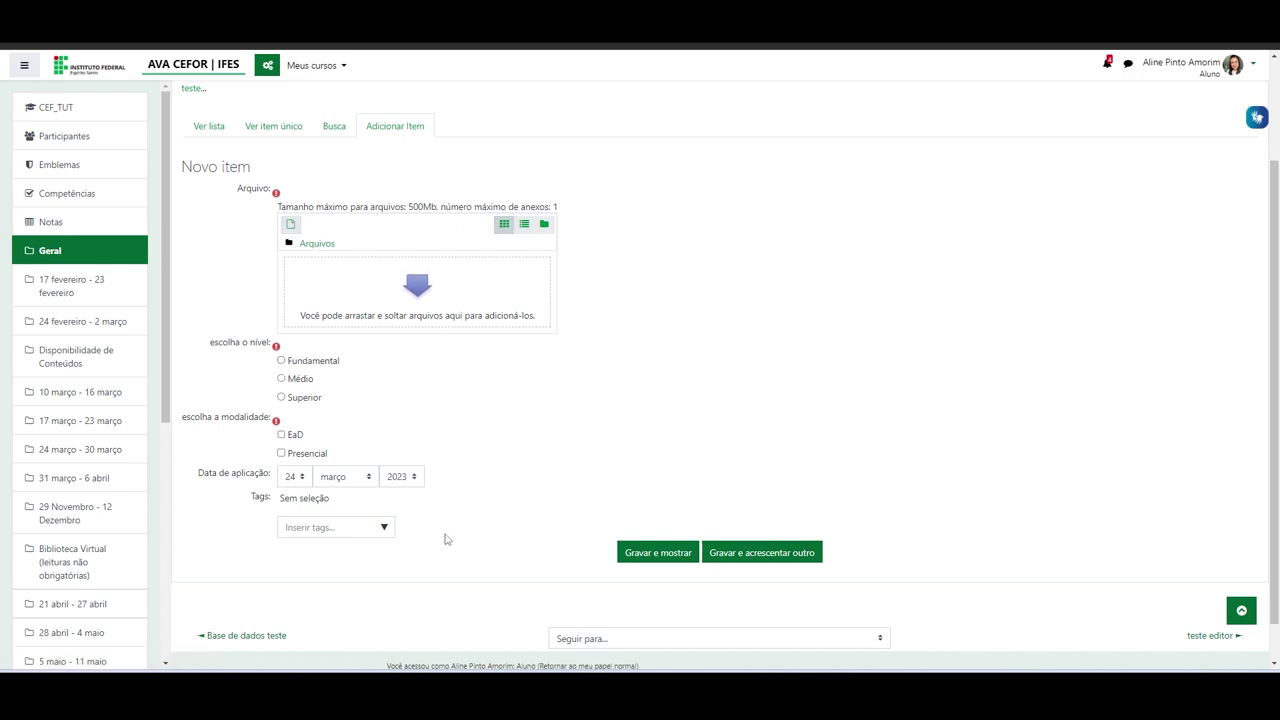
scroll(264, 211, up, 2)
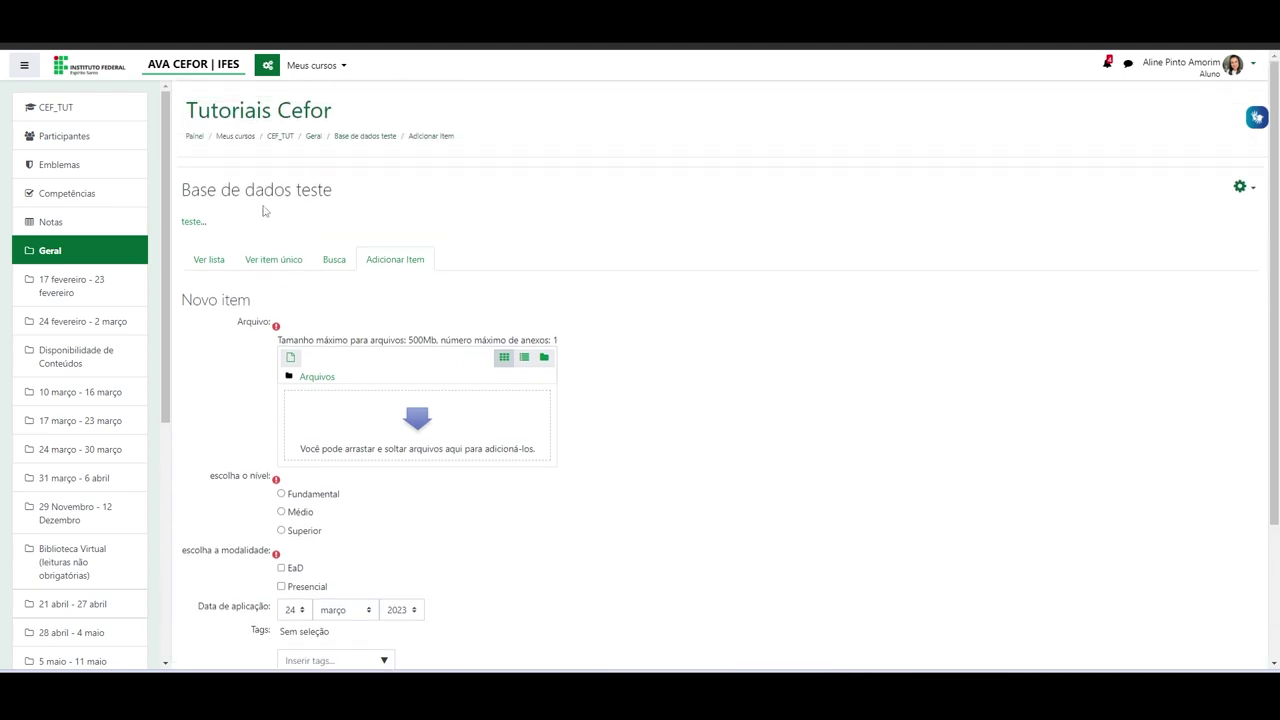